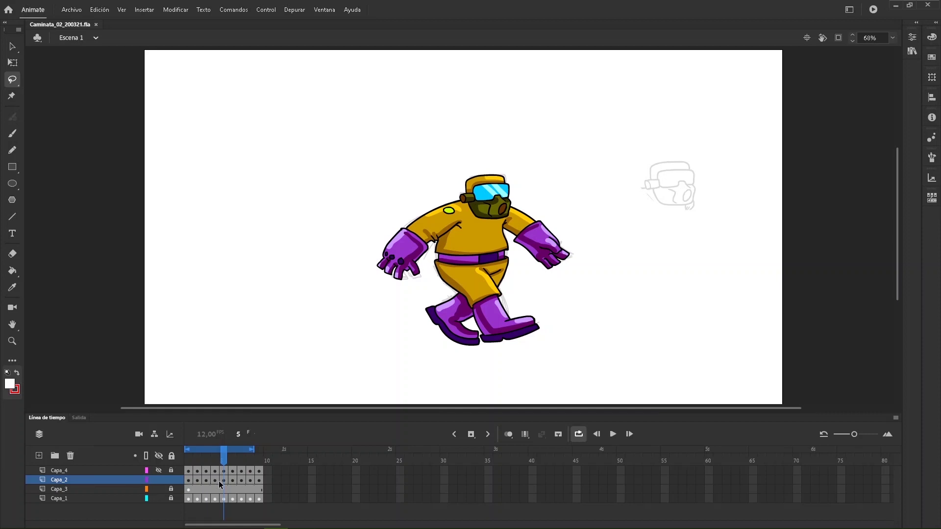
- Show the Capa_4 layer, then hide and delete the sketch layers Capa_3 and Capa_1
click(159, 471)
click(158, 498)
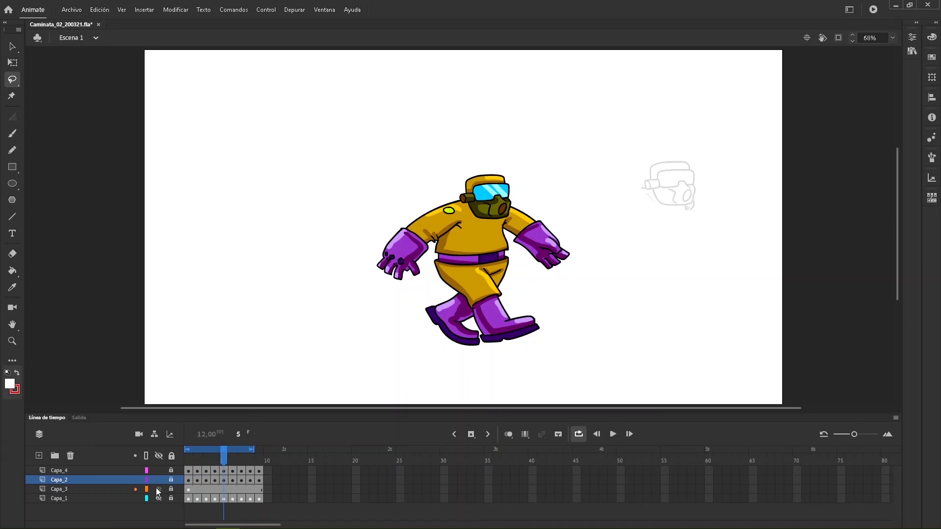
click(158, 490)
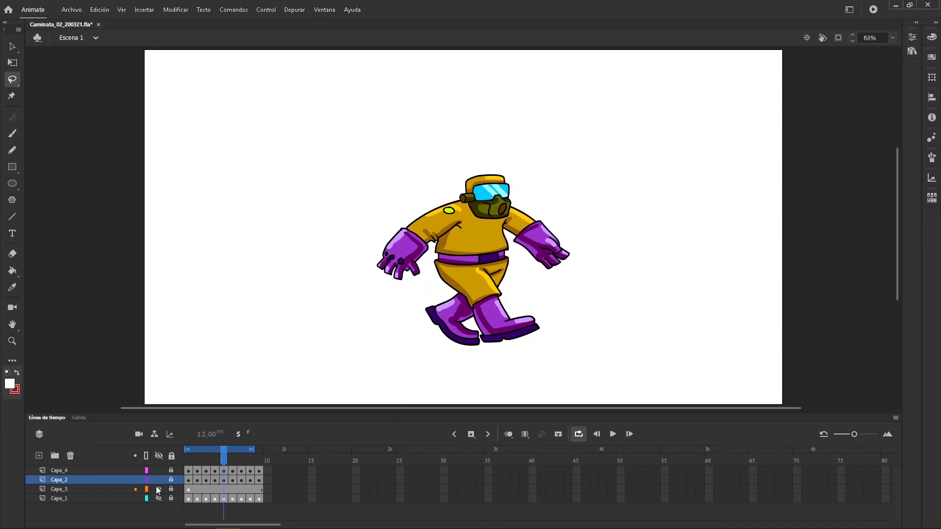
click(97, 489)
shift+click(95, 498)
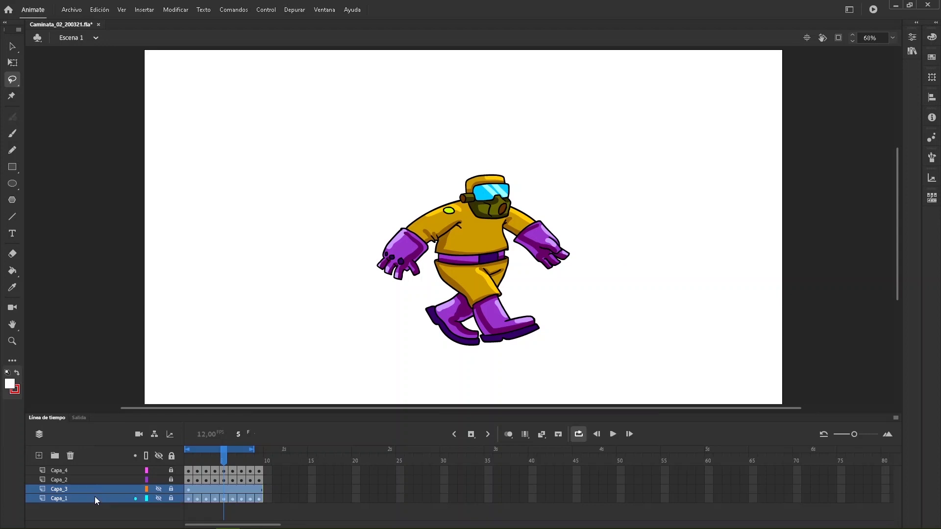
click(70, 456)
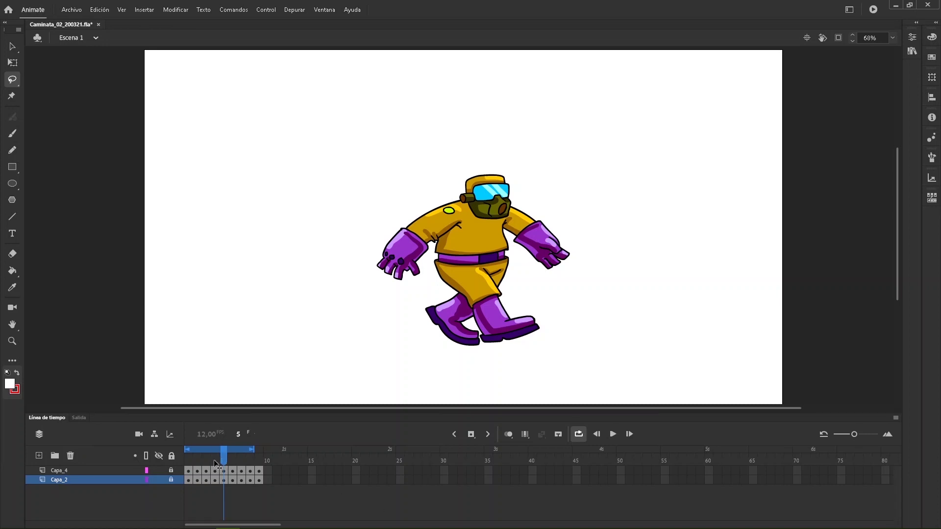
- Go back to frame 1 and unlock the Capa_4 and Capa_2 layers, keeping both visible
drag(225, 460, 168, 461)
click(169, 481)
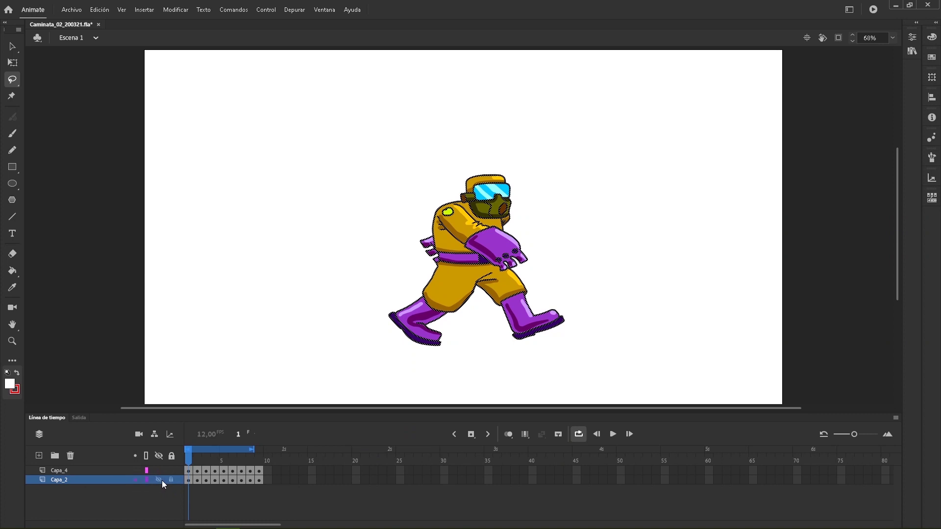
click(157, 479)
click(158, 479)
- Rename the layer Capa_4 as Linea and the layer Capa_2 as Color
double_click(57, 470)
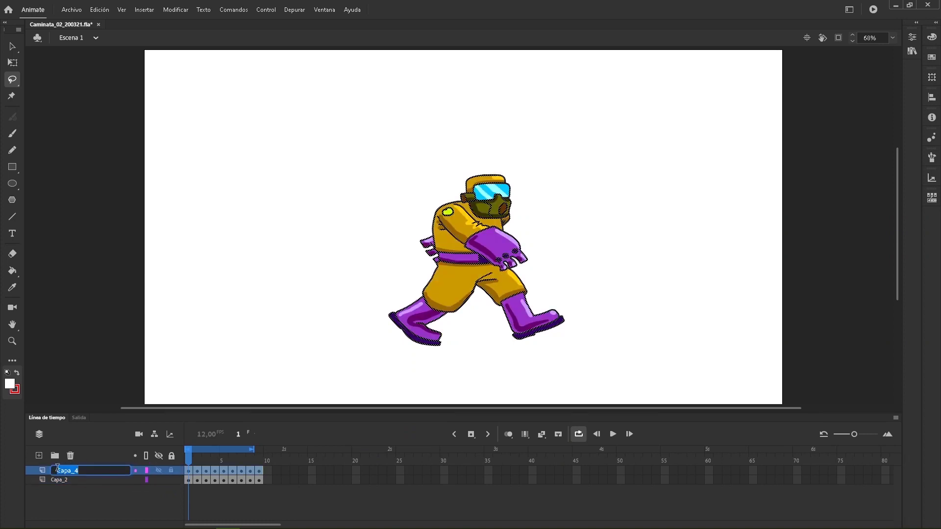
text(Linea)
key(Return)
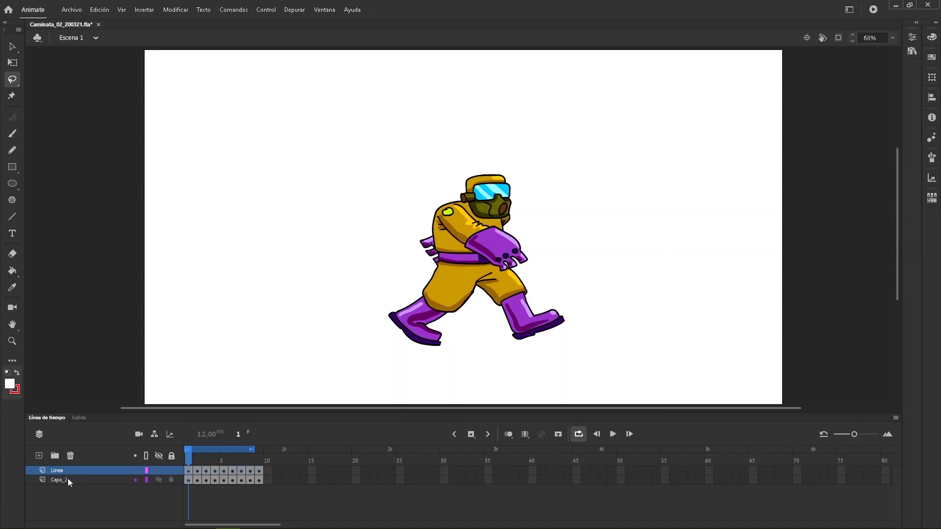
click(65, 479)
double_click(61, 481)
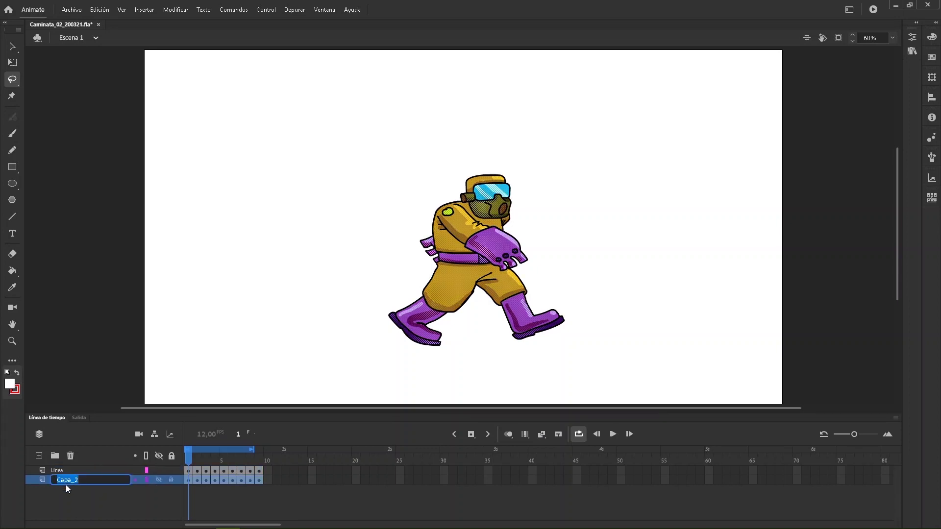
text(Color)
key(Return)
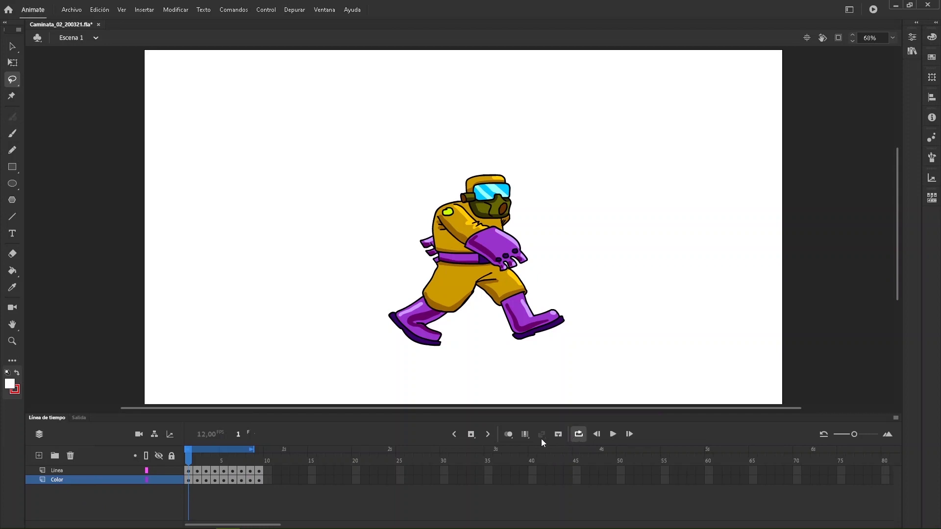
- Enable multiple-frame editing across frames 1 to 8 and remove frame 9 from both layers
click(524, 434)
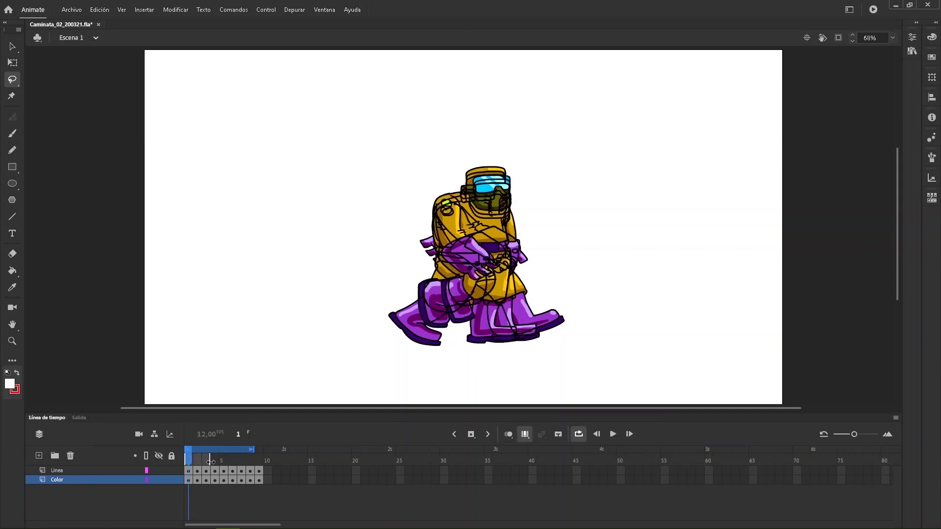
drag(210, 461, 253, 460)
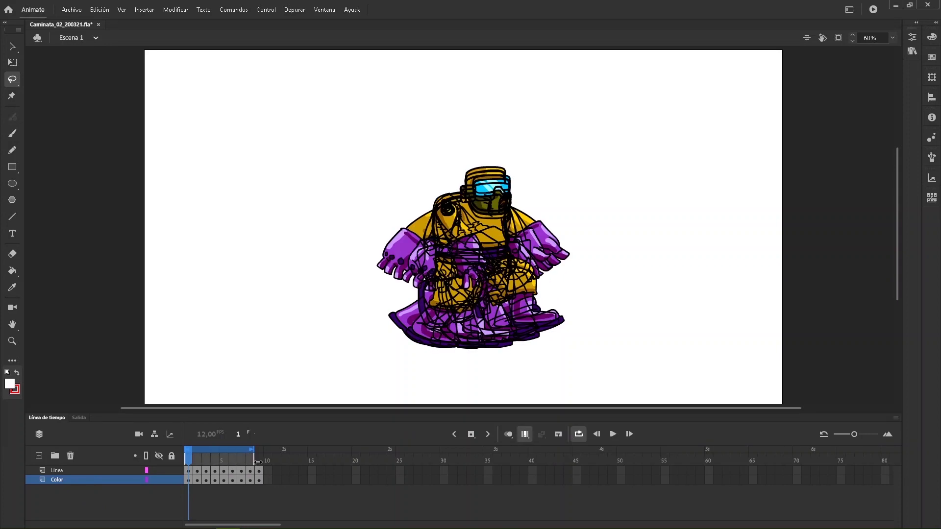
click(261, 461)
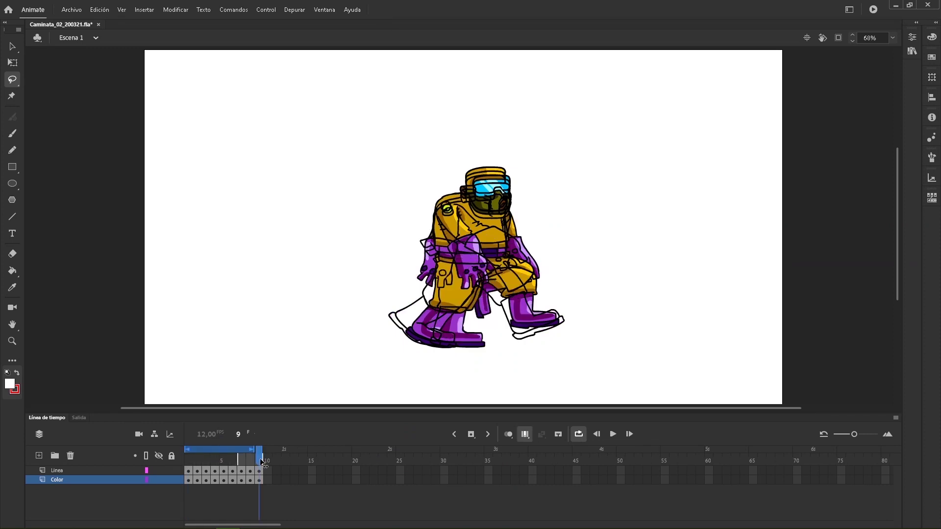
key(comma)
drag(222, 462, 156, 461)
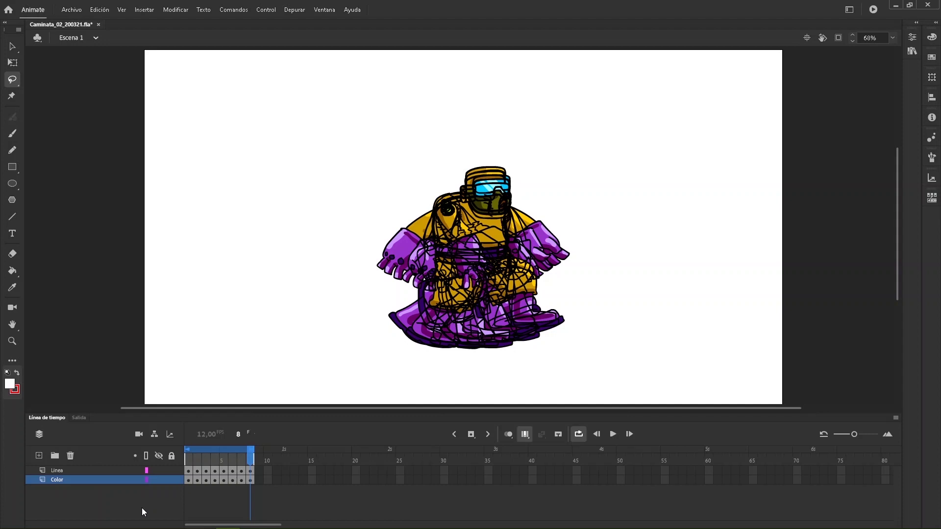
- Select the character artwork on all frames and enlarge it to nearly the full stage height within the left half of the stage
key(ctrl+a)
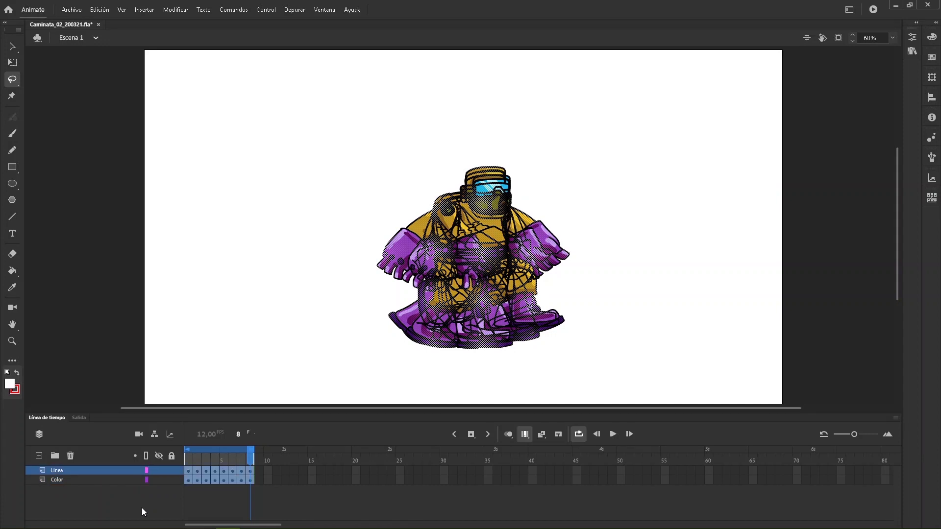
key(v)
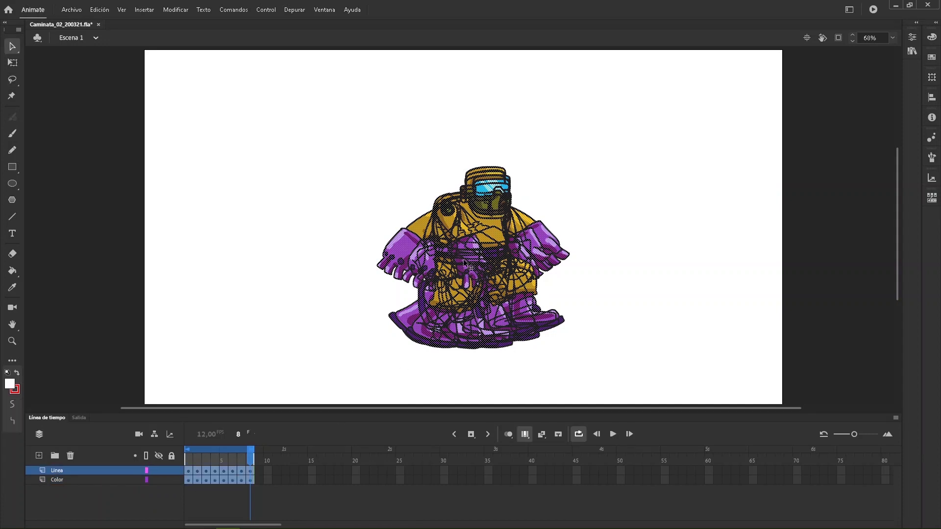
mouse_move(468, 265)
mouse_down()
mouse_move(309, 193)
mouse_move(273, 245)
mouse_move(264, 242)
mouse_up()
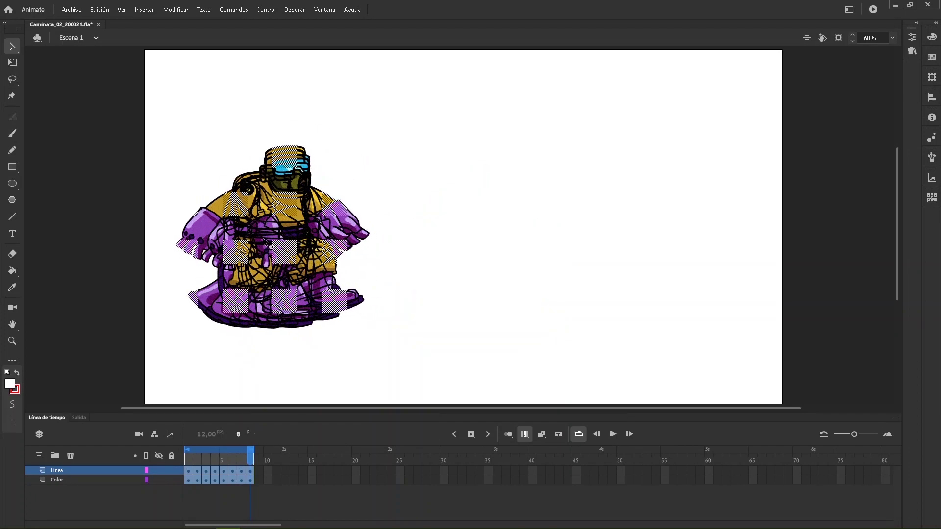
key(q)
drag(369, 327, 460, 401)
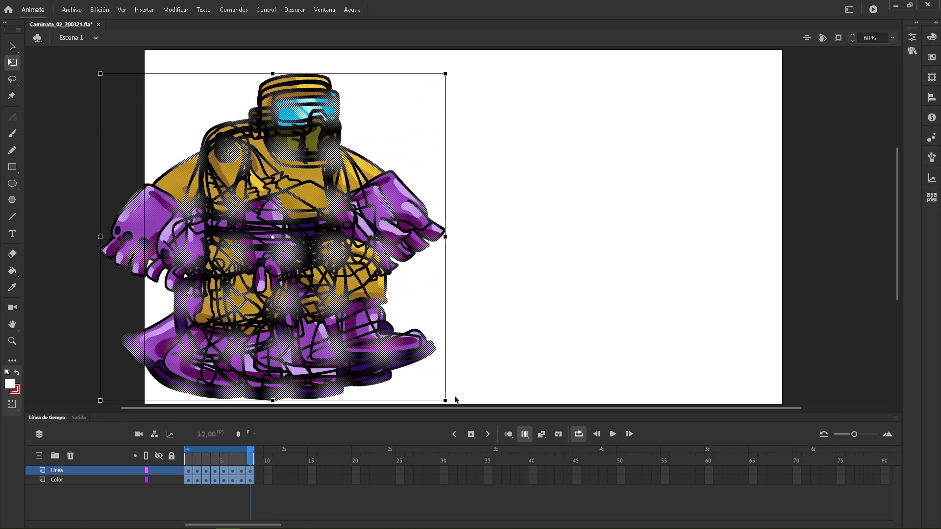
drag(289, 297, 346, 294)
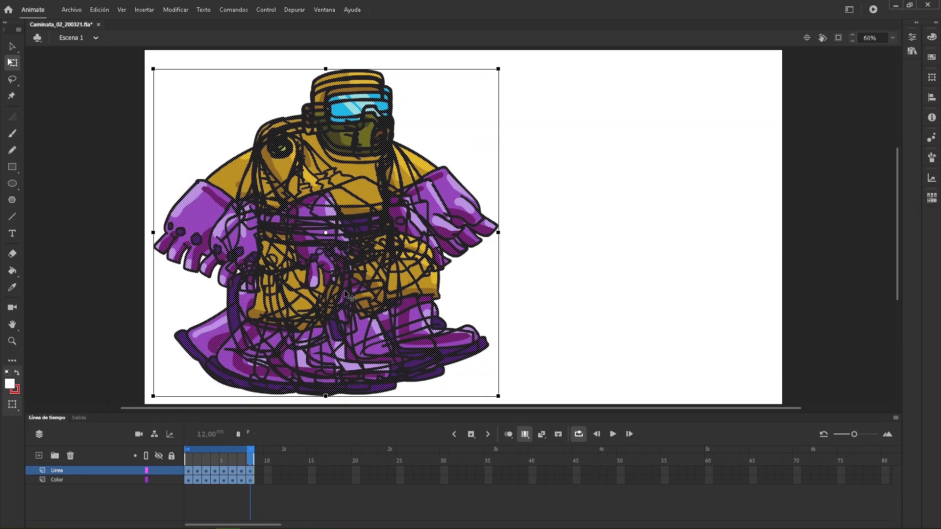
- Nudge the enlarged artwork slightly upward to centre it vertically on the stage, then deselect it and turn off multiple-frame editing
key(shift+Up)
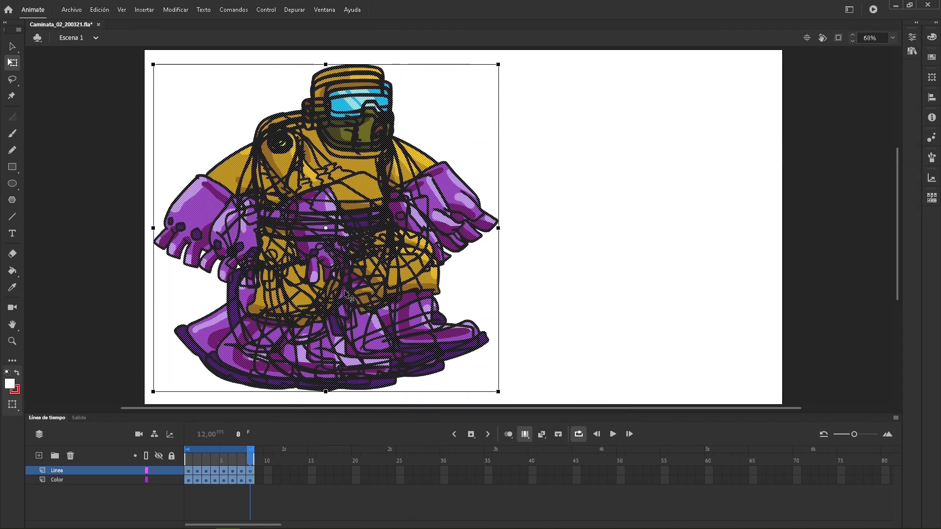
key(Right)
key(Right)
key(Down)
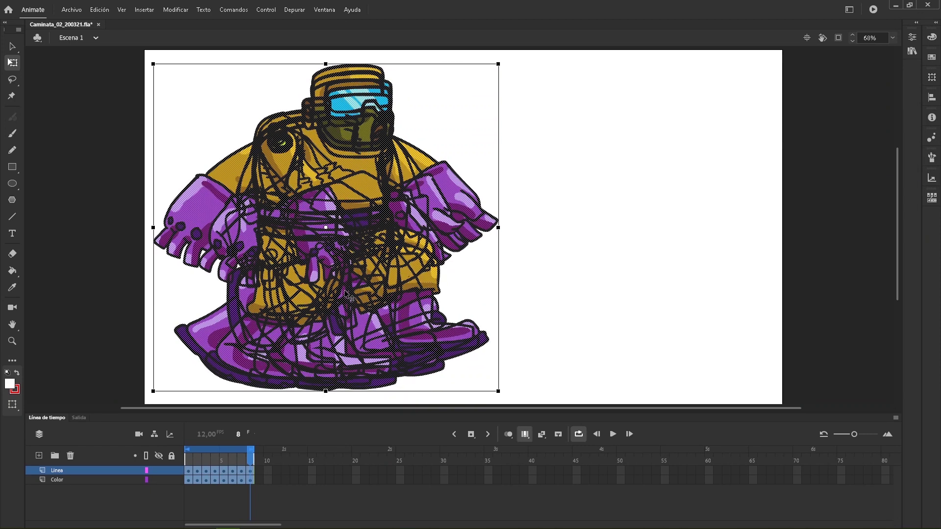
key(Left)
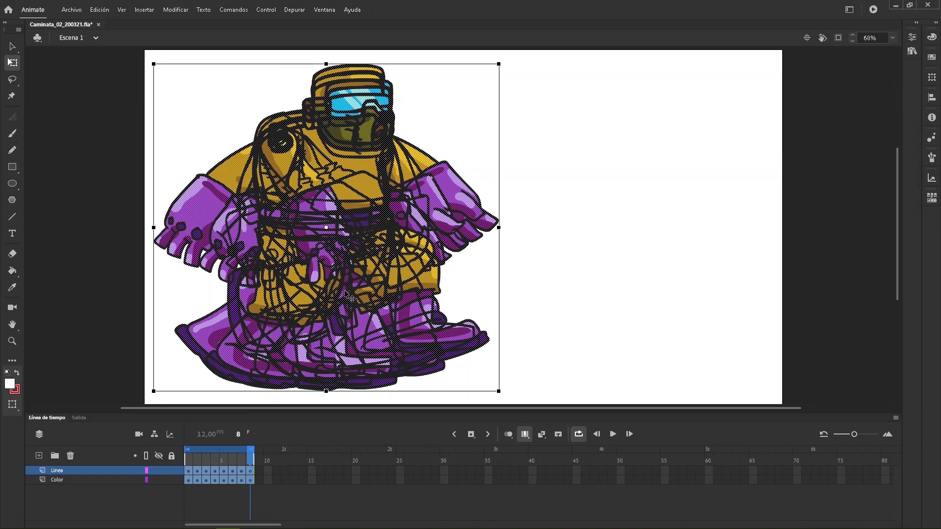
click(552, 371)
click(525, 435)
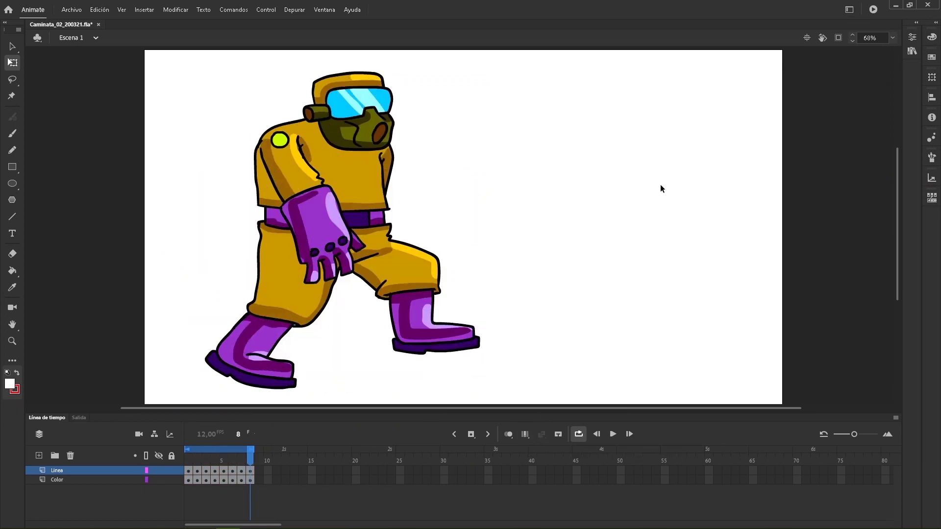
- Set the document size to 1080 by 1080 pixels
click(930, 55)
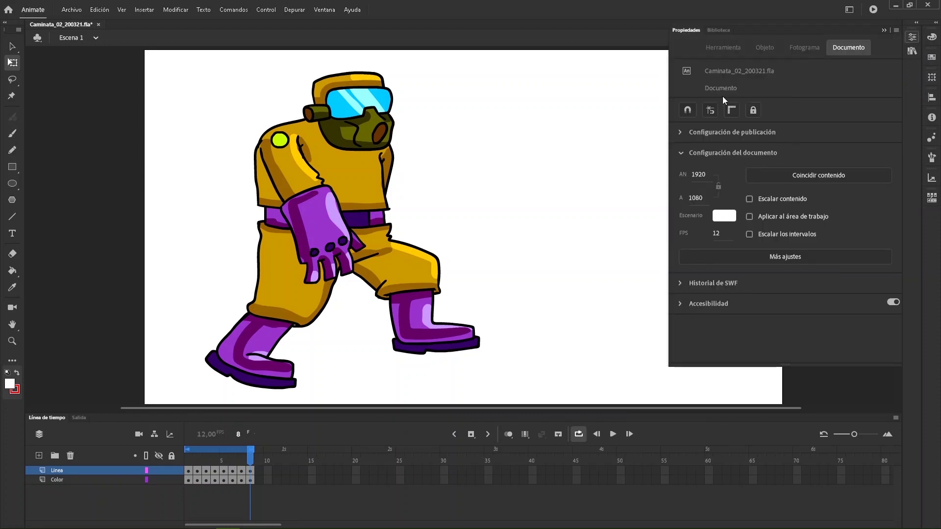
click(613, 228)
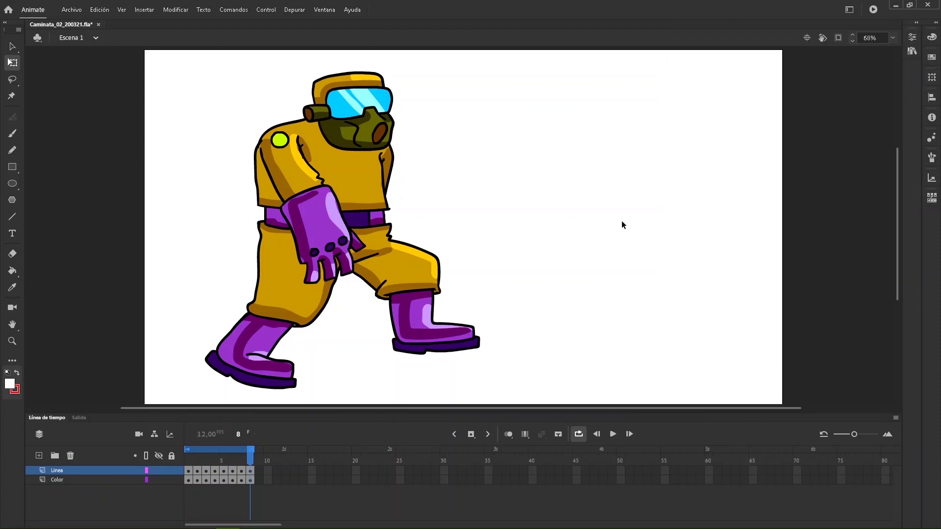
click(912, 37)
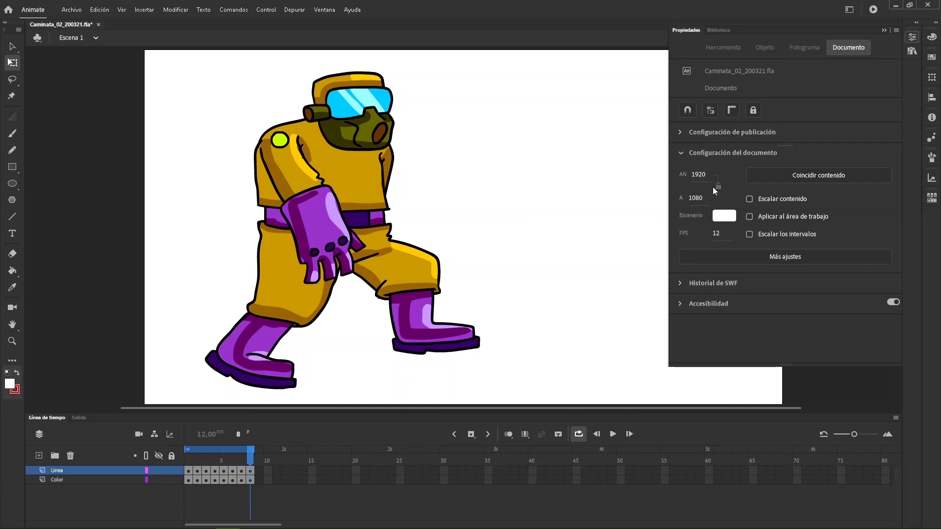
click(701, 176)
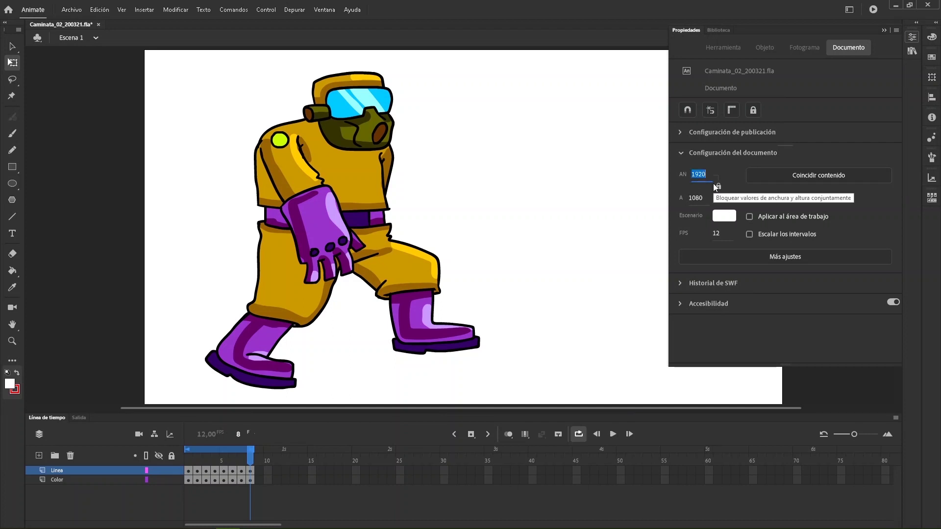
text(1080)
key(Return)
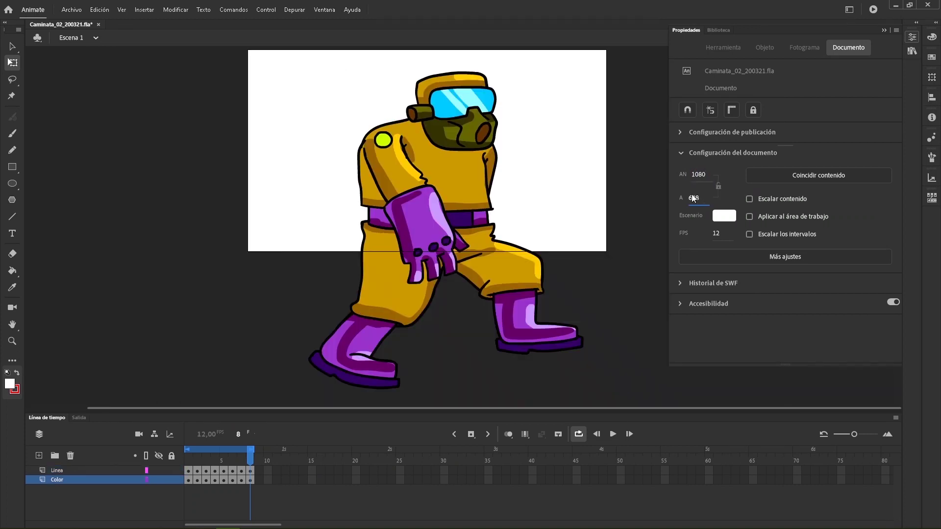
text(1080)
key(Return)
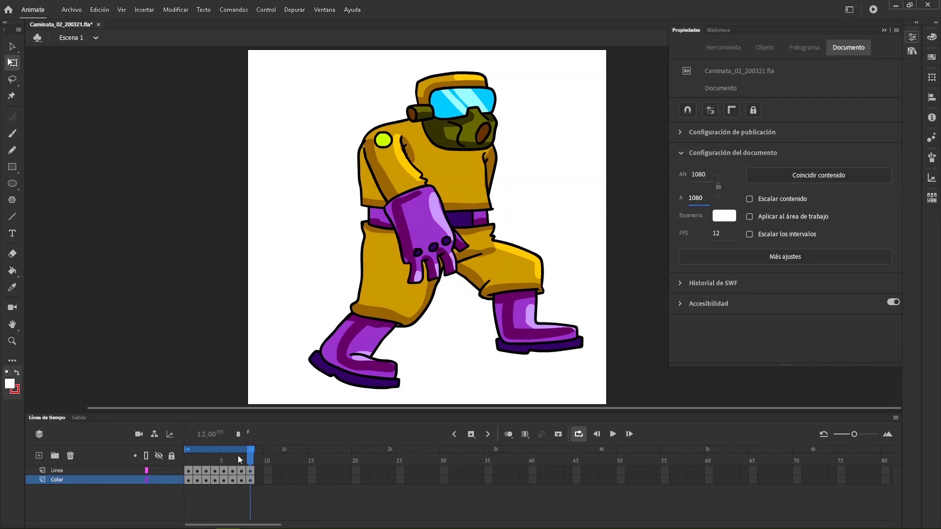
key(ctrl+F3)
- Play the walk cycle from frame 1 to check it on the square stage, then return to the first frame
drag(245, 461, 181, 457)
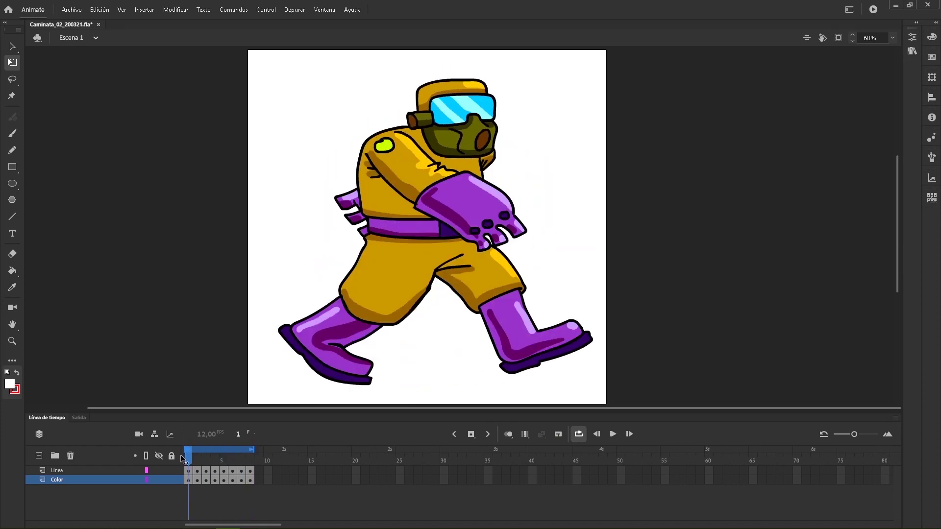
key(Return)
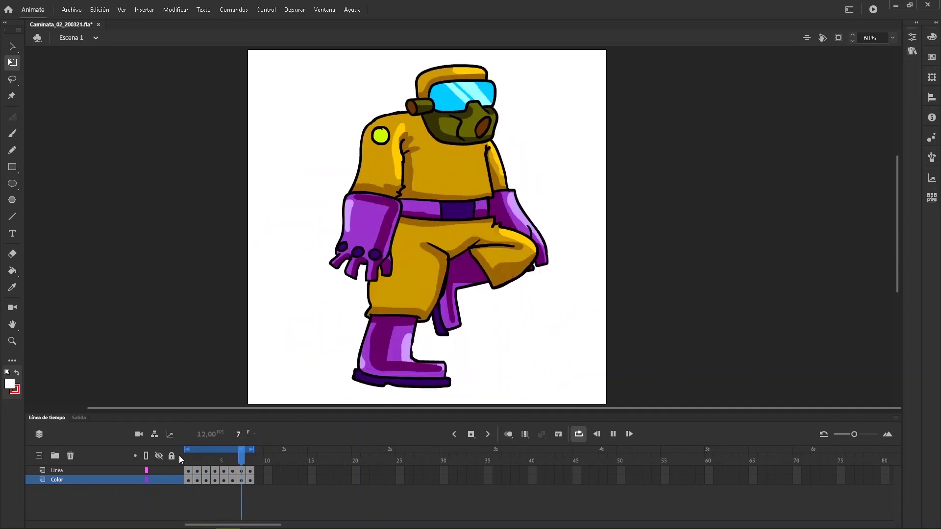
key(Return)
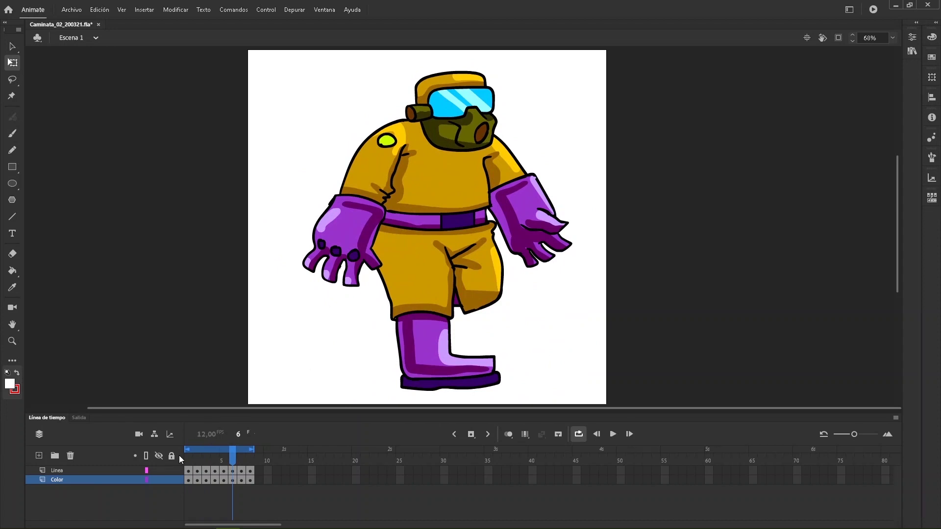
drag(234, 460, 189, 459)
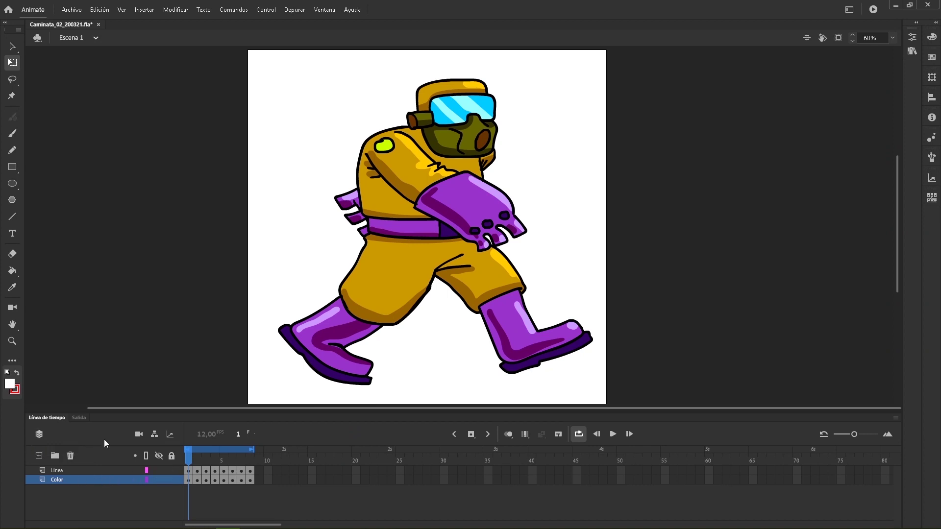
click(896, 419)
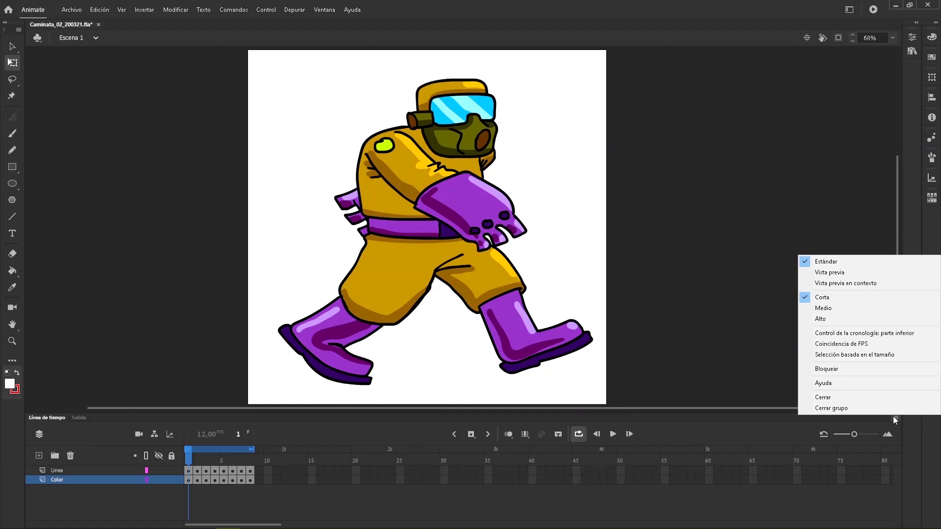
click(895, 419)
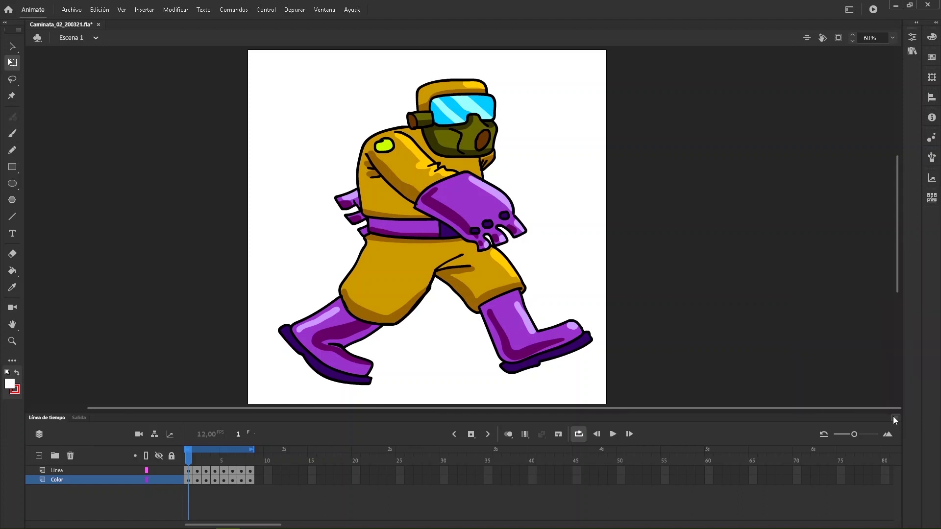
- Start a movie export of the walk cycle and set the destination to AnimaciónProyectos > Tutoriales_Youtuber on drive D:
click(71, 11)
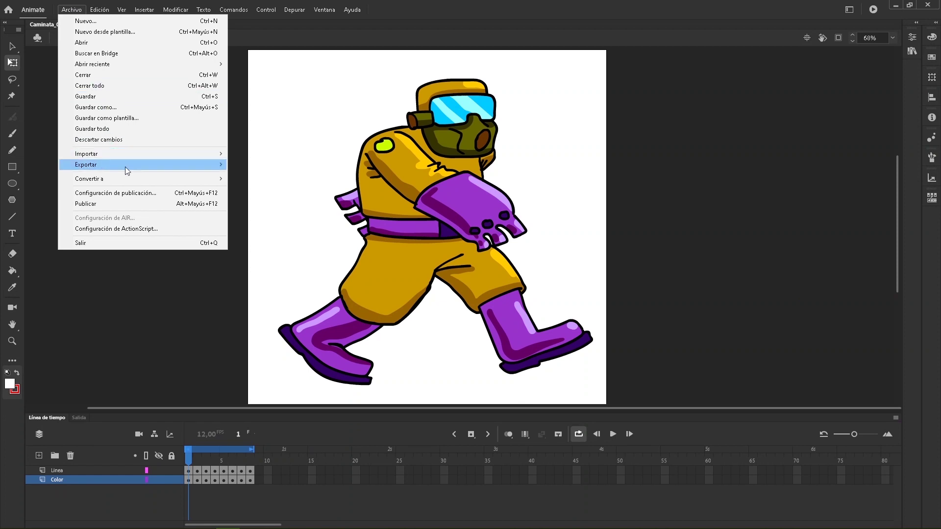
mouse_move(127, 171)
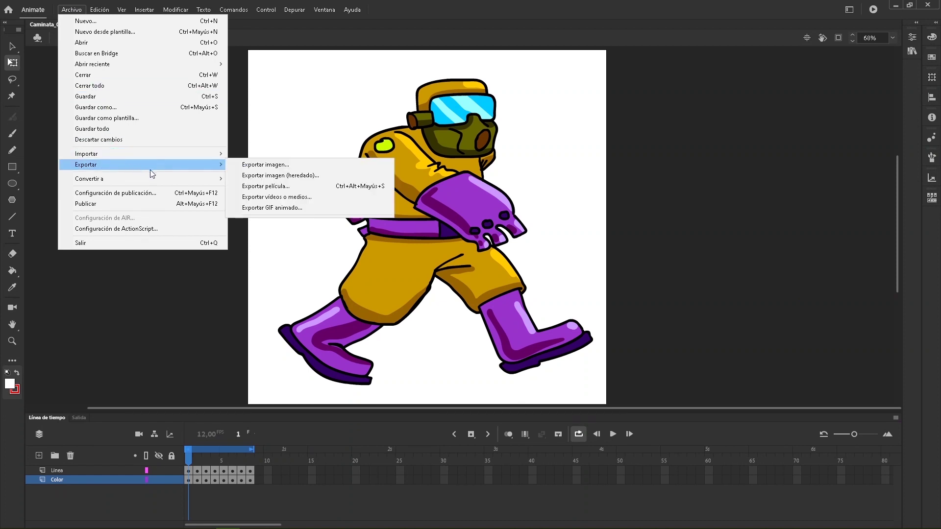
click(287, 190)
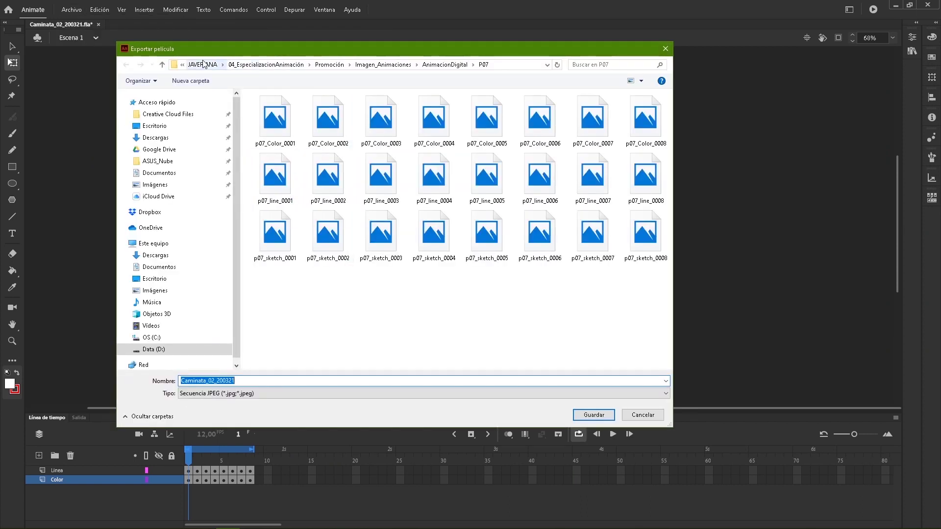
scroll(193, 260, down, 1)
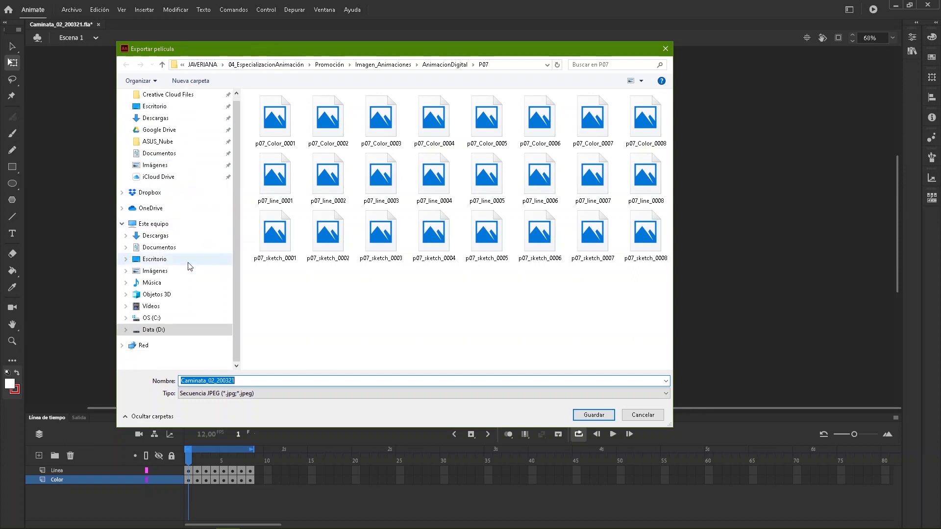
click(155, 332)
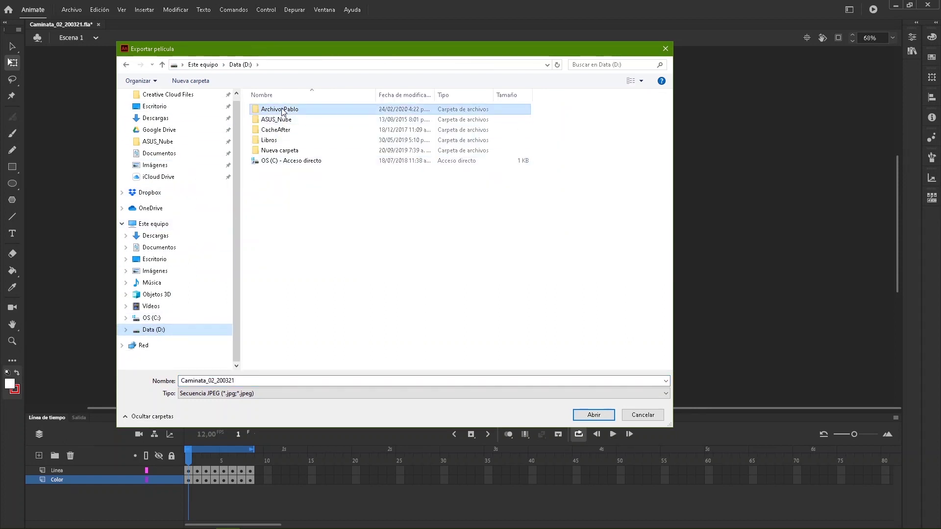
double_click(282, 110)
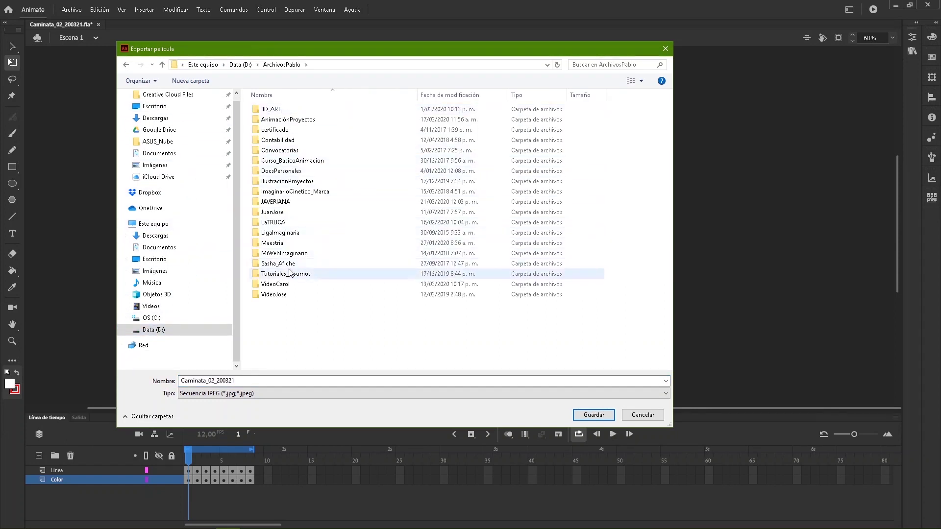
double_click(286, 120)
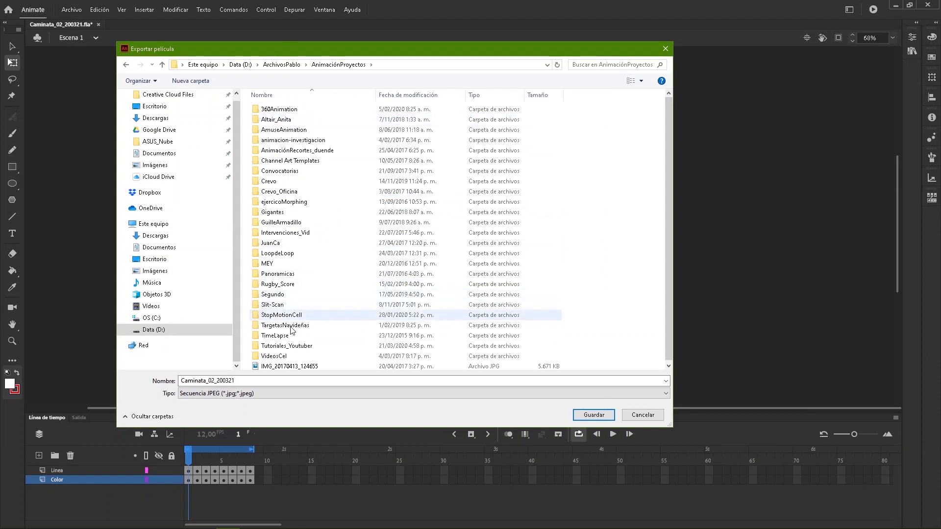
double_click(280, 346)
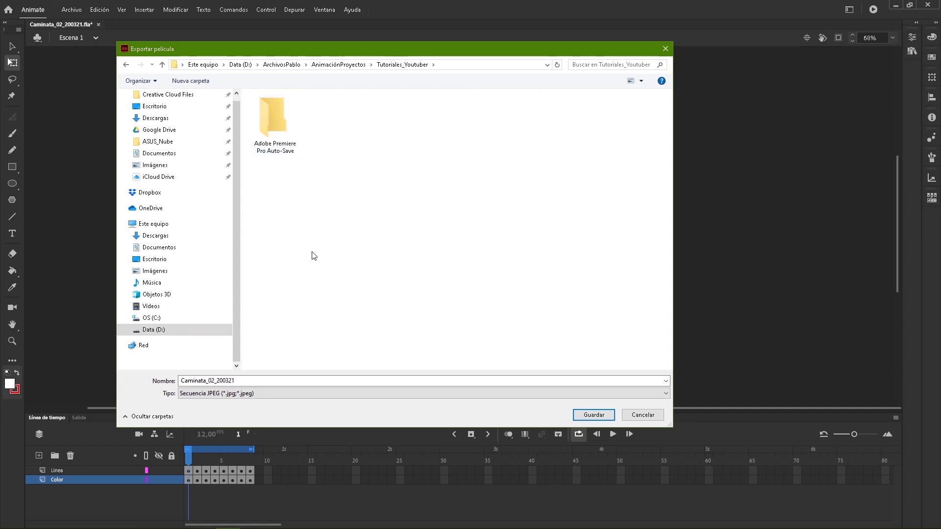
- Set the export type to Película SWF and save the movie as Caminata_02_200321
click(253, 394)
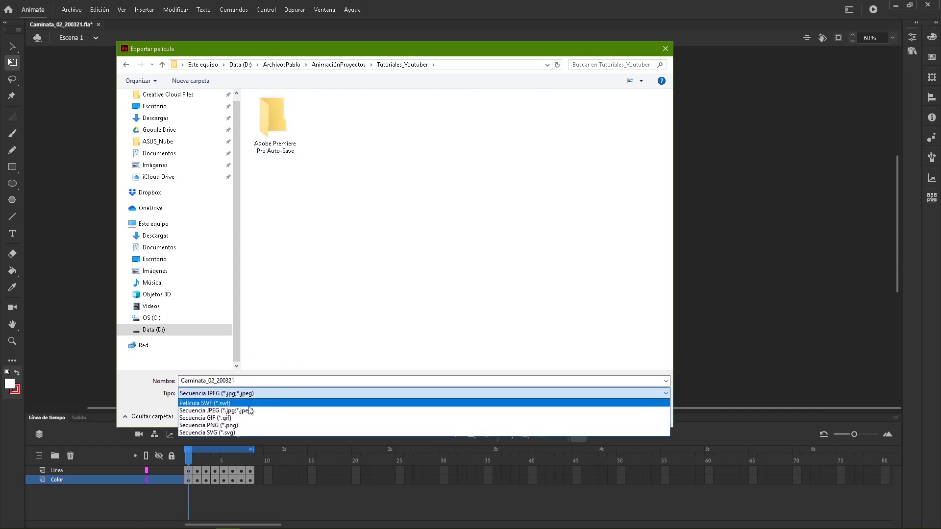
click(212, 404)
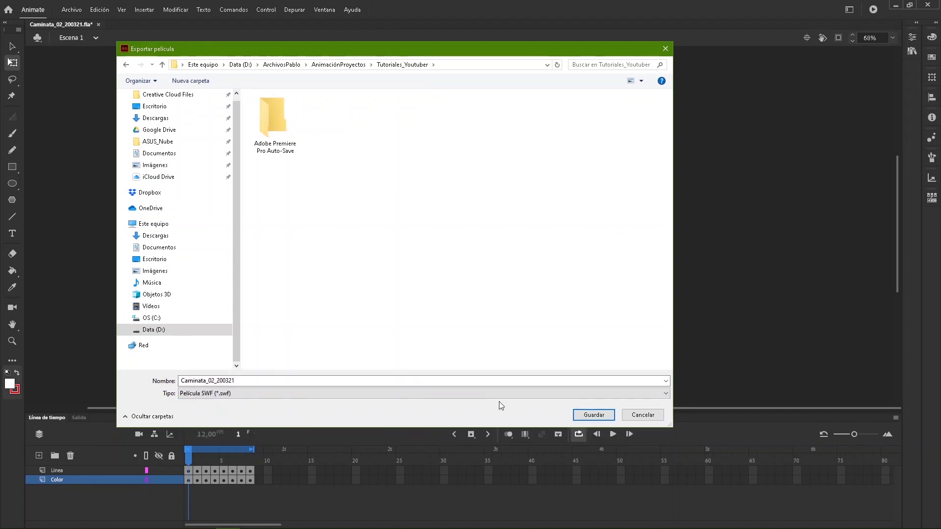
click(593, 416)
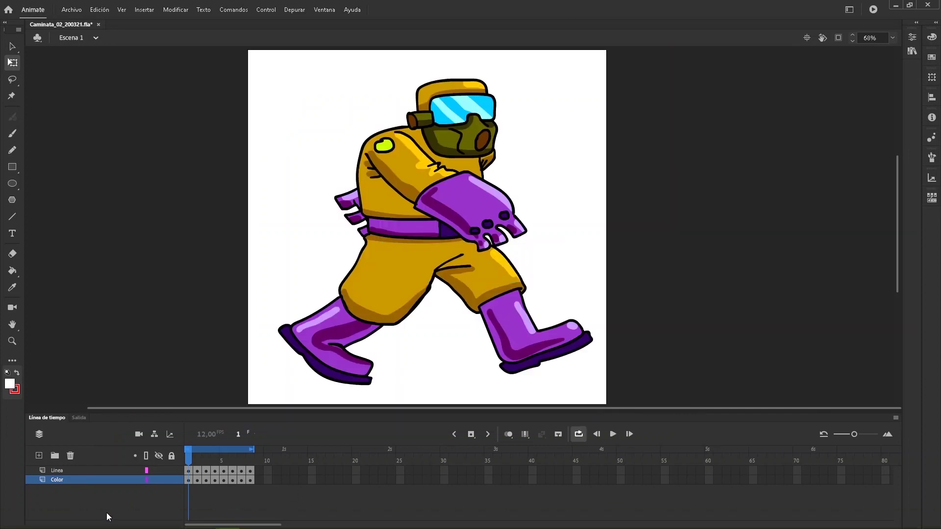
- Switch to File Explorer at the Documents folder and move its window higher on the screen
mouse_move(3, 518)
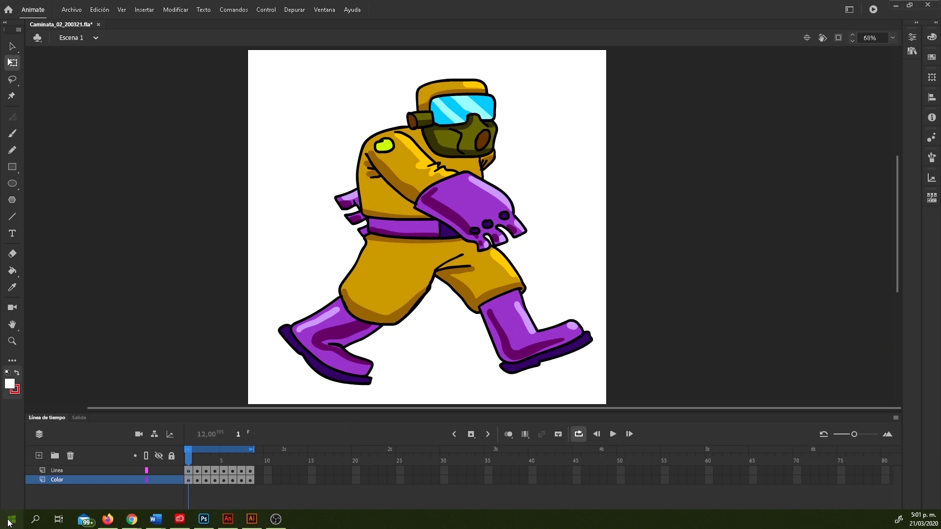
click(8, 521)
mouse_move(10, 430)
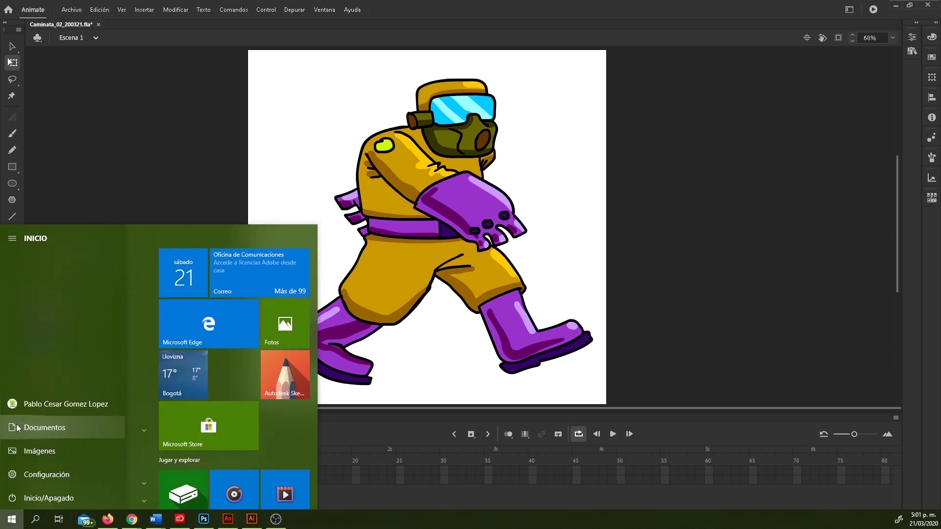
click(17, 429)
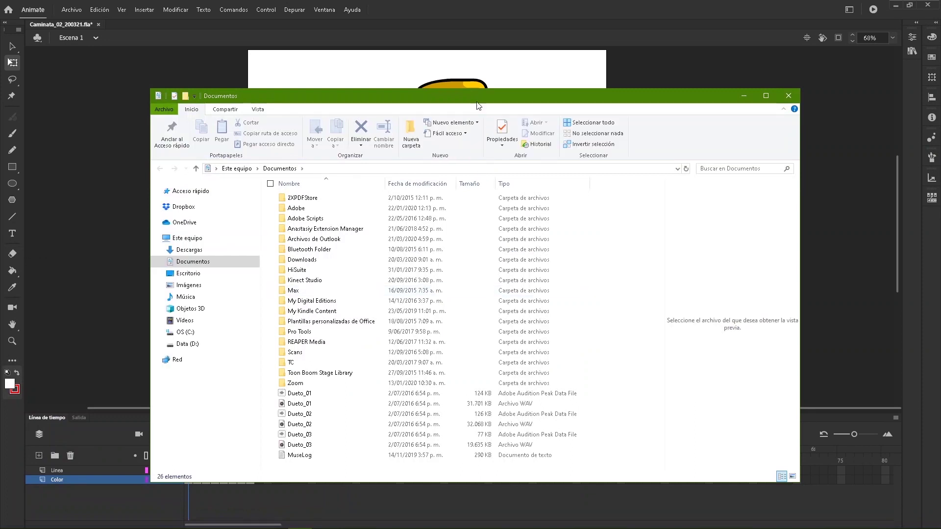
drag(478, 104, 441, 74)
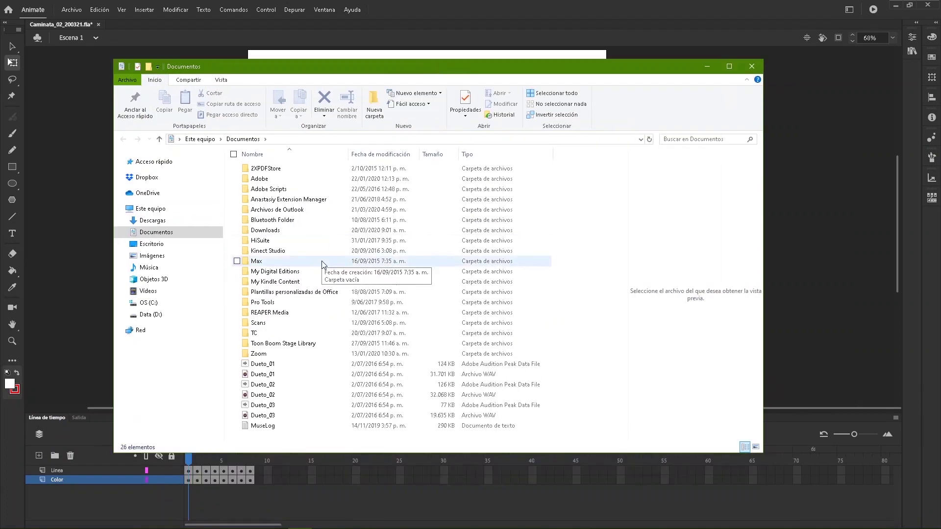
- Open AnimaciónProyectos > Tutoriales_Youtuber on drive D:, widen the name column and select the exported Caminata_02_200321 SWF
click(147, 314)
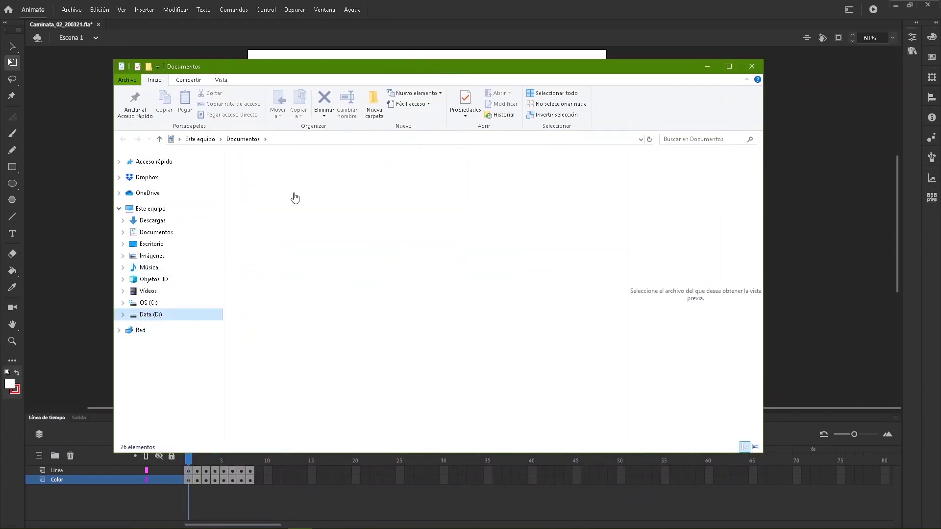
double_click(267, 168)
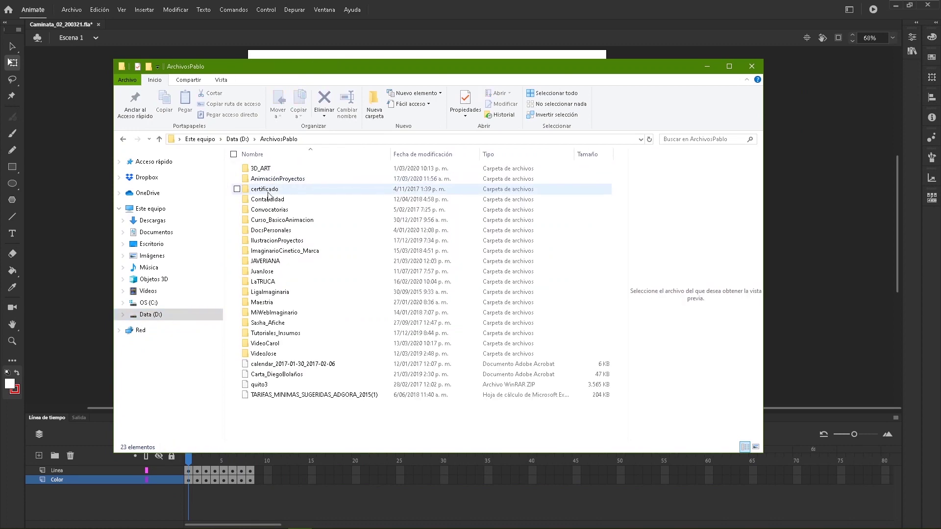
click(265, 180)
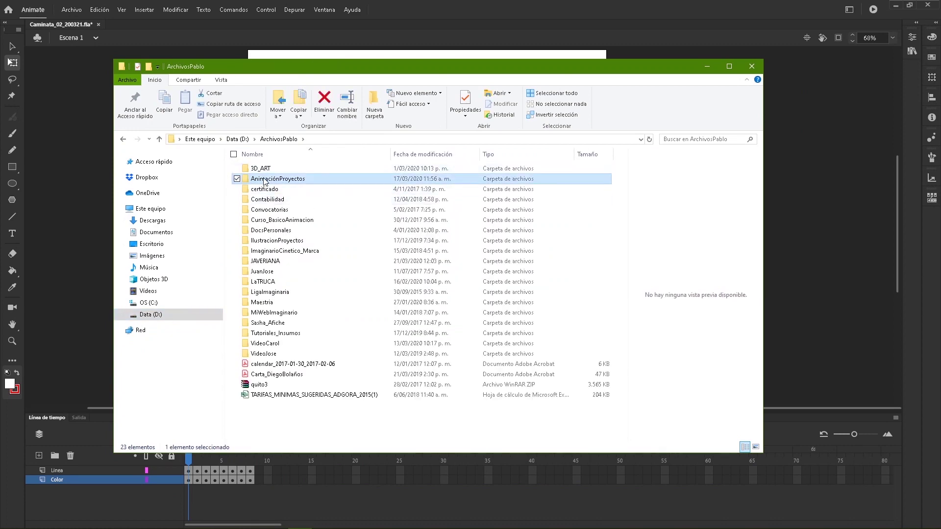
double_click(265, 179)
click(272, 407)
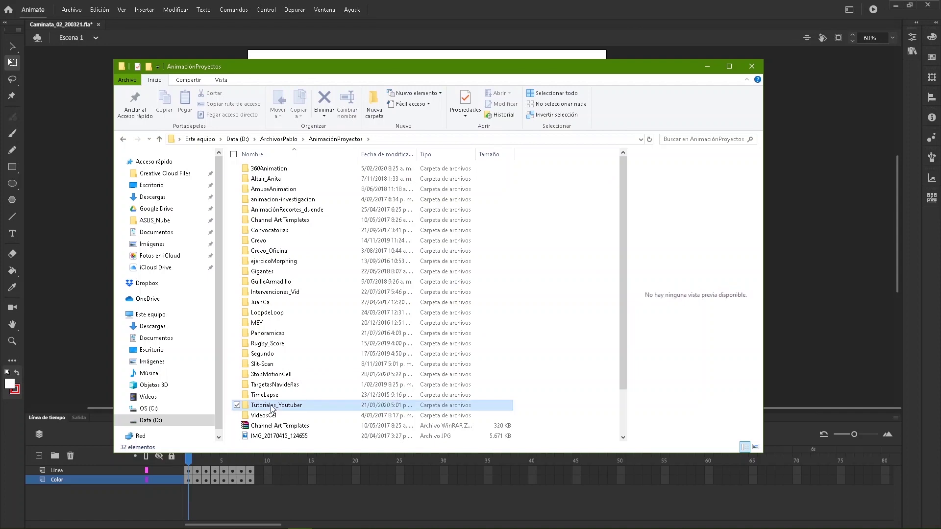
double_click(272, 407)
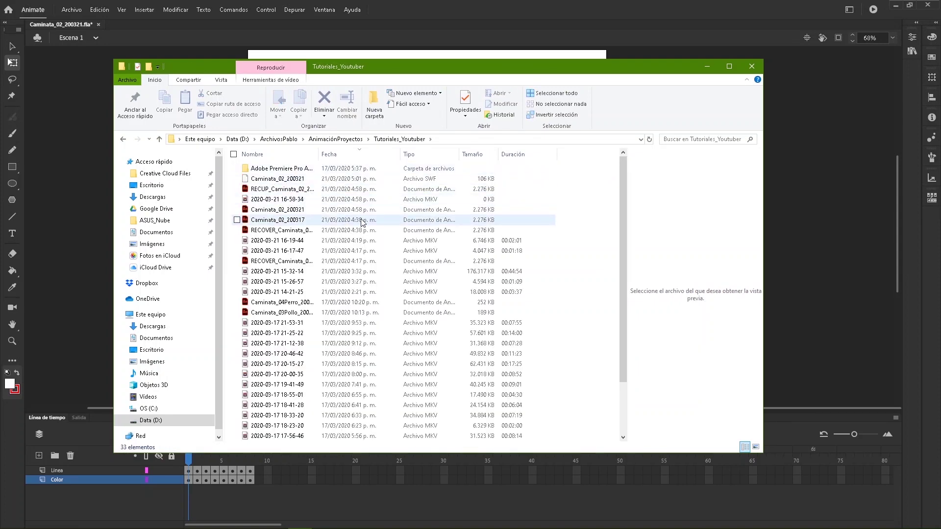
drag(318, 151, 405, 147)
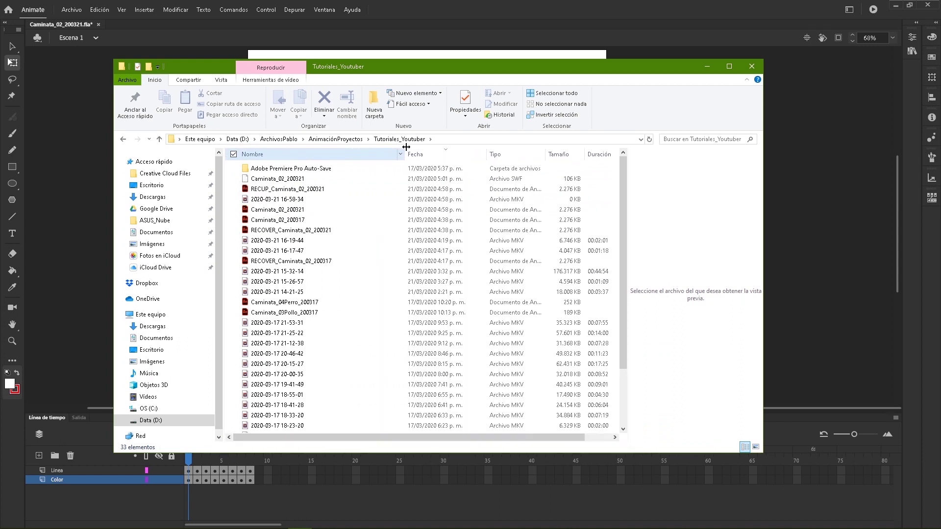
click(283, 182)
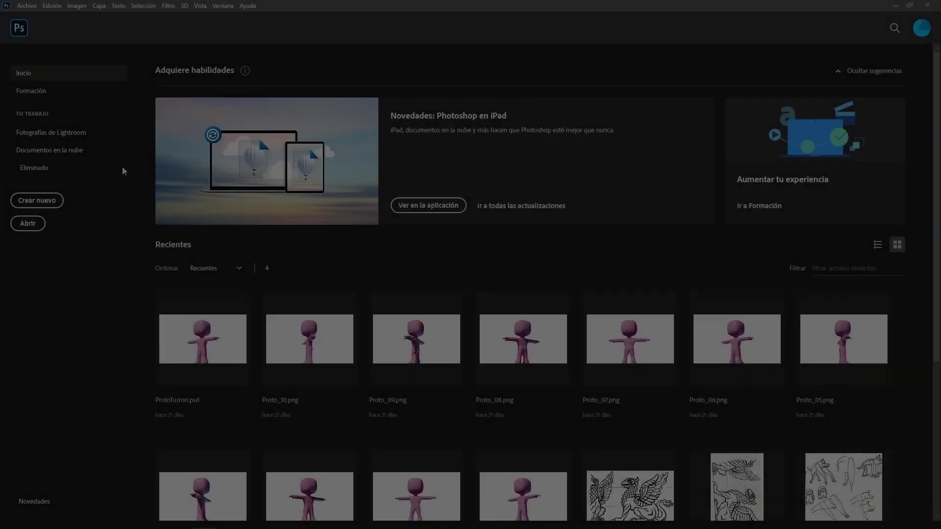
- Switch to Photoshop and create a new transparent RGB document 3840 pixels wide and 1080 pixels high
click(40, 201)
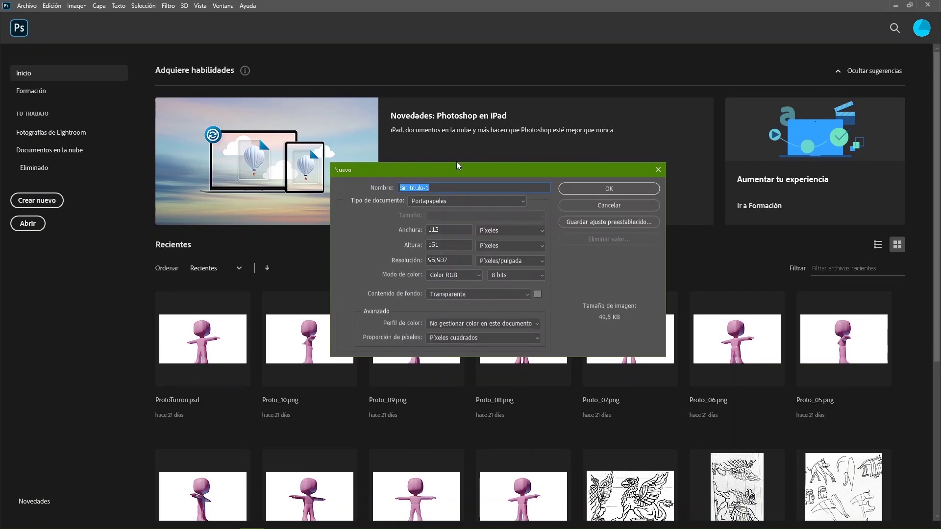
drag(458, 166, 409, 180)
click(461, 276)
click(456, 284)
double_click(395, 245)
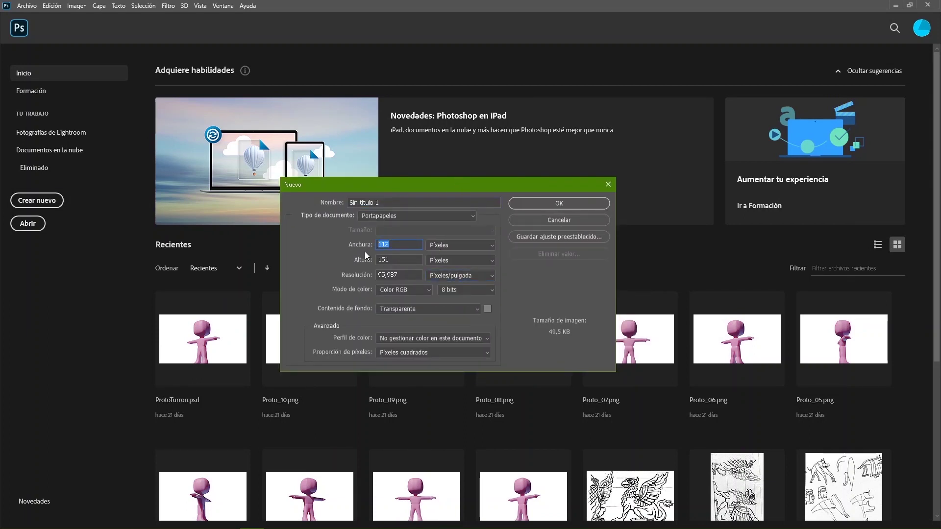
text(3840)
key(Tab)
text(1080)
click(460, 276)
click(456, 285)
click(548, 203)
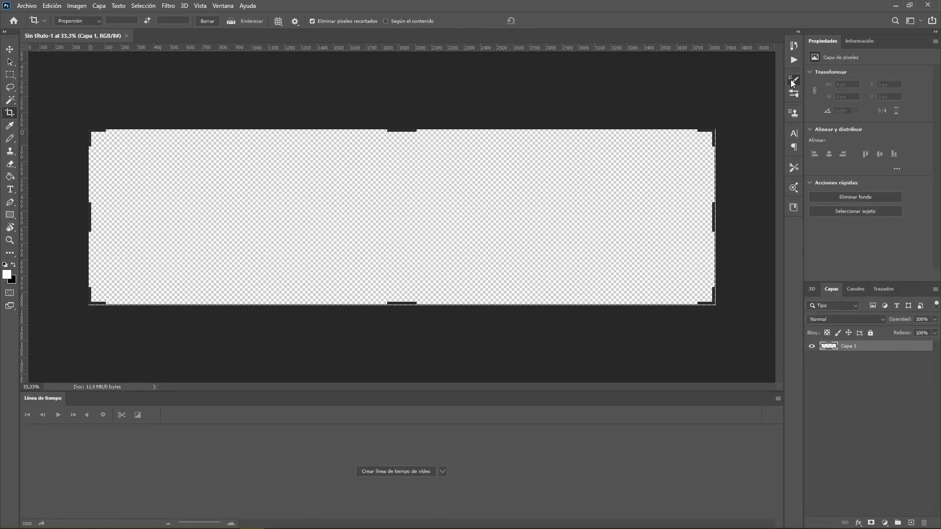
- Open the brush presets and choose TheDamKeeper Brush from the Tonko House_br group
click(791, 79)
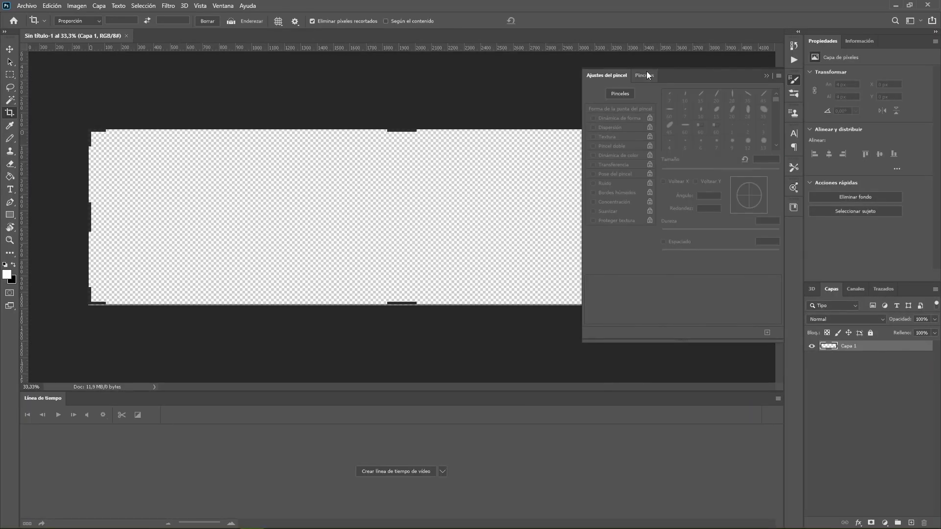
click(646, 75)
click(588, 146)
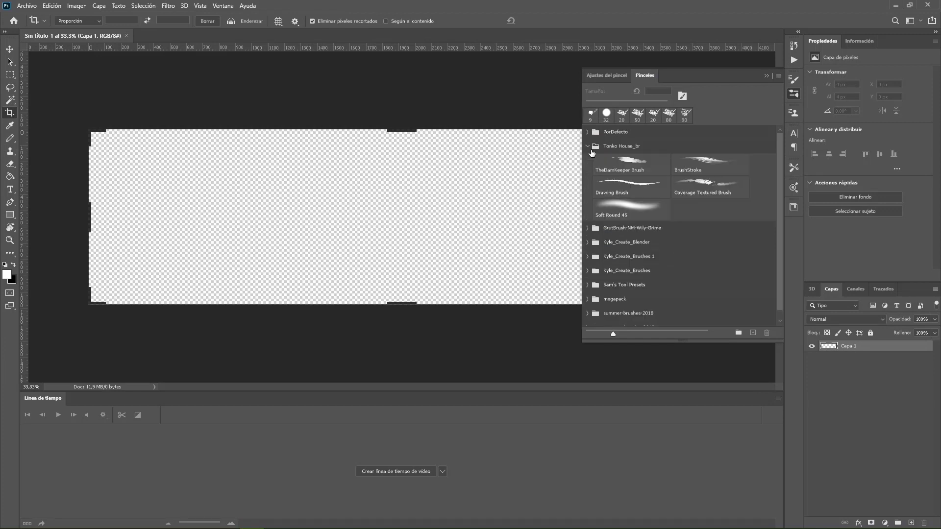
click(632, 166)
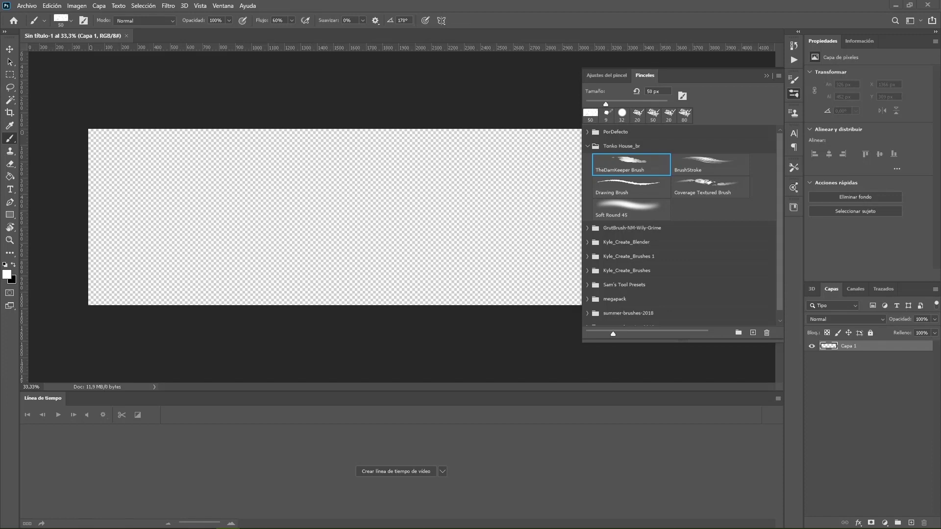
- Set the foreground colour to 9B85FF and fill the whole canvas of Capa 1 with it
click(7, 274)
text(9B85FF)
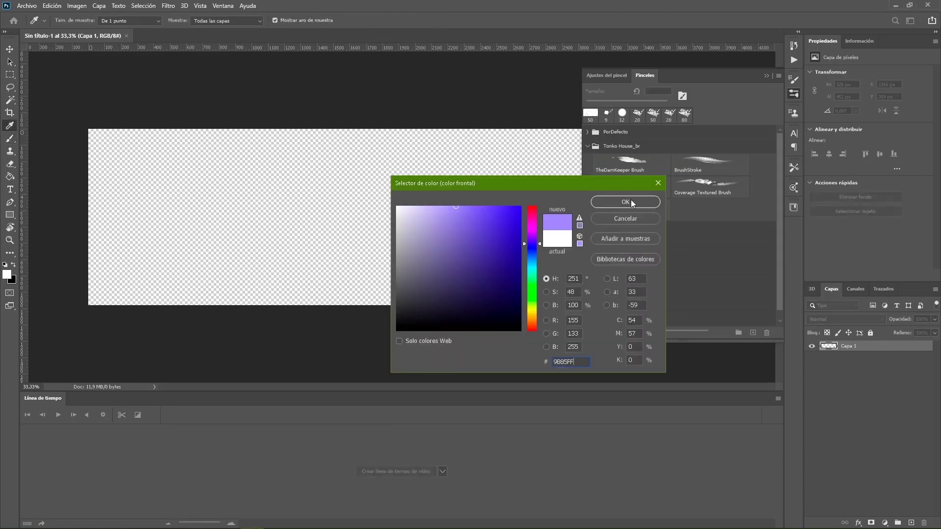
click(630, 201)
key(g)
click(285, 199)
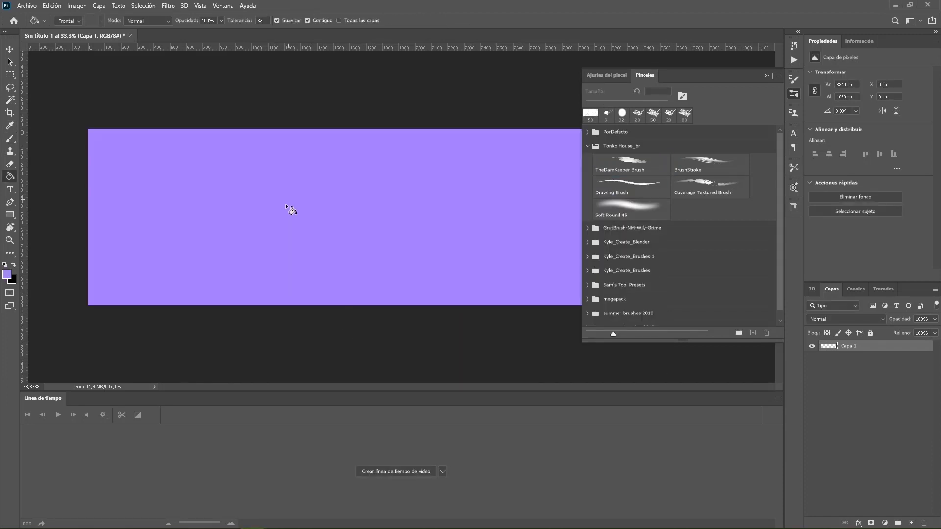
- Add a new layer above the purple fill and choose a slightly darker purple as the foreground colour
key(ctrl+shift+alt+n)
click(9, 274)
click(629, 202)
- Try painting texture strokes on Capa 2 with TheDamKeeper Brush at 100 px, then undo them
key(b)
drag(343, 235, 330, 168)
key(ctrl+z)
mouse_move(98, 191)
mouse_down()
mouse_move(103, 290)
mouse_move(123, 172)
mouse_move(152, 220)
mouse_move(239, 185)
mouse_up()
mouse_move(266, 132)
mouse_down()
mouse_move(294, 255)
mouse_move(385, 130)
mouse_move(495, 245)
mouse_move(341, 206)
mouse_up()
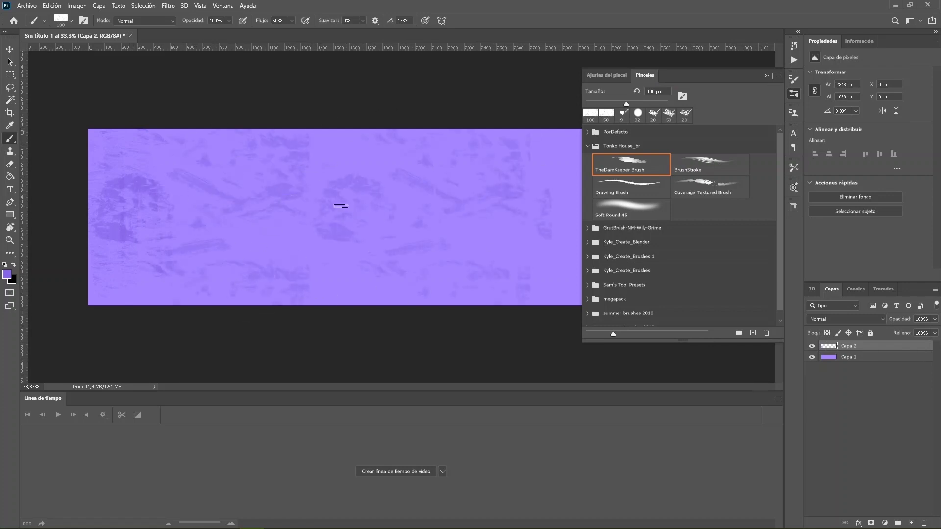
key(ctrl+z)
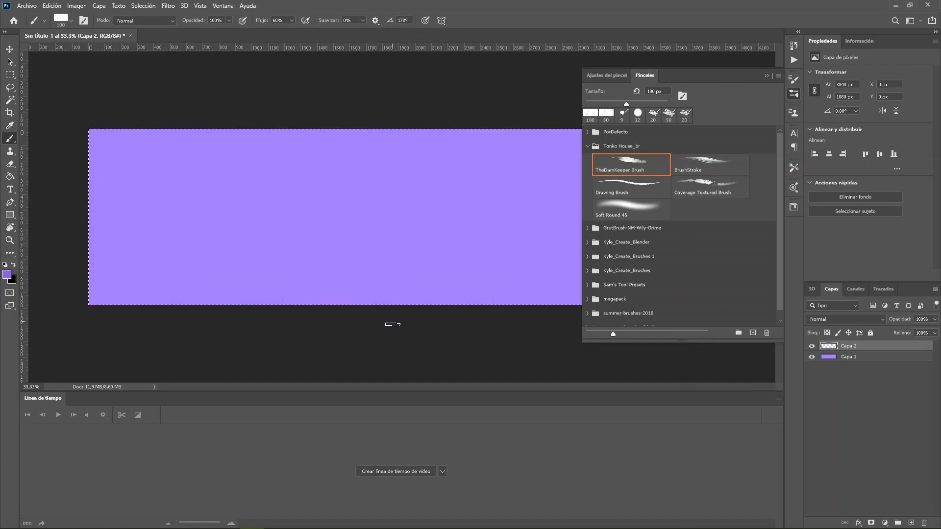
- Try a stroke on Capa 2 with the Kyle's Paintbox - Thrash Blend brush from the megapack's Paintbox group
click(608, 271)
scroll(738, 251, down, 2)
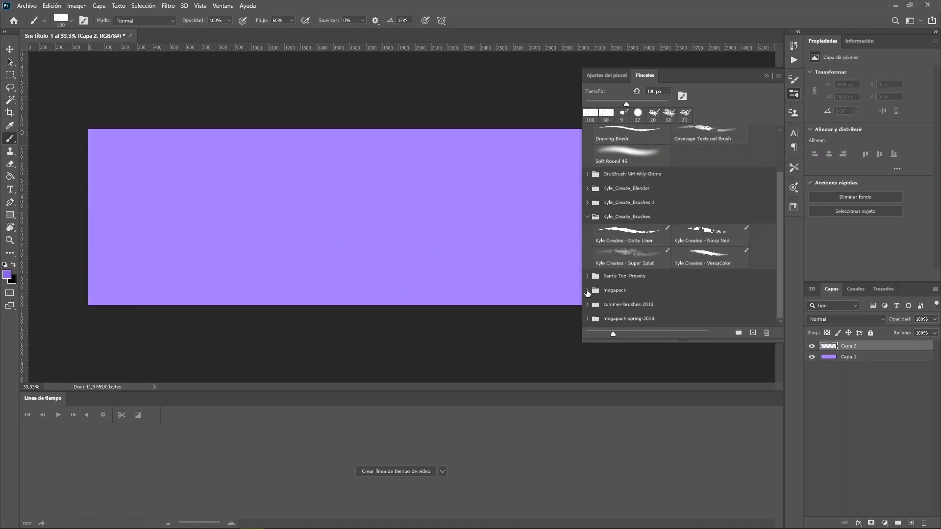
click(588, 293)
click(598, 219)
click(639, 282)
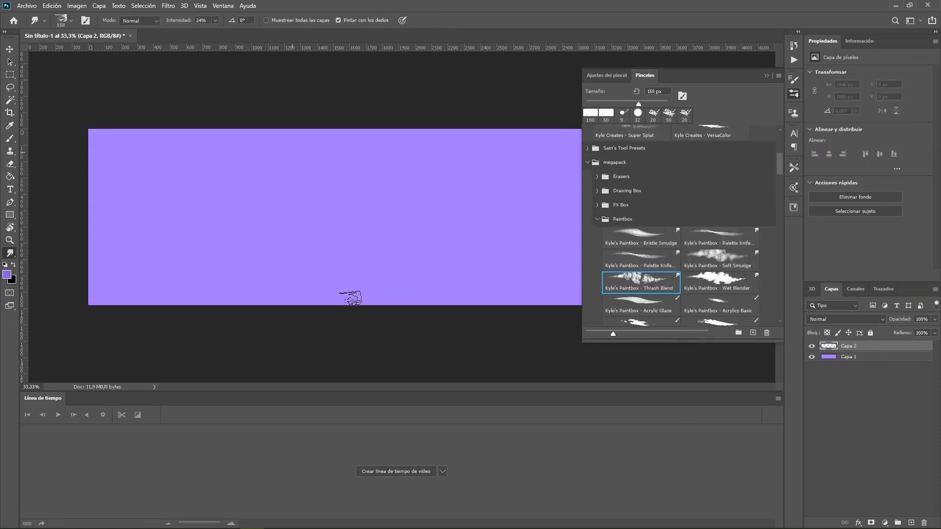
drag(351, 298, 360, 240)
- Try a stroke on Capa 2 with the Kyle's Paintbox - Fat Fun 100 brush at 100 px
scroll(780, 194, down, 5)
click(720, 300)
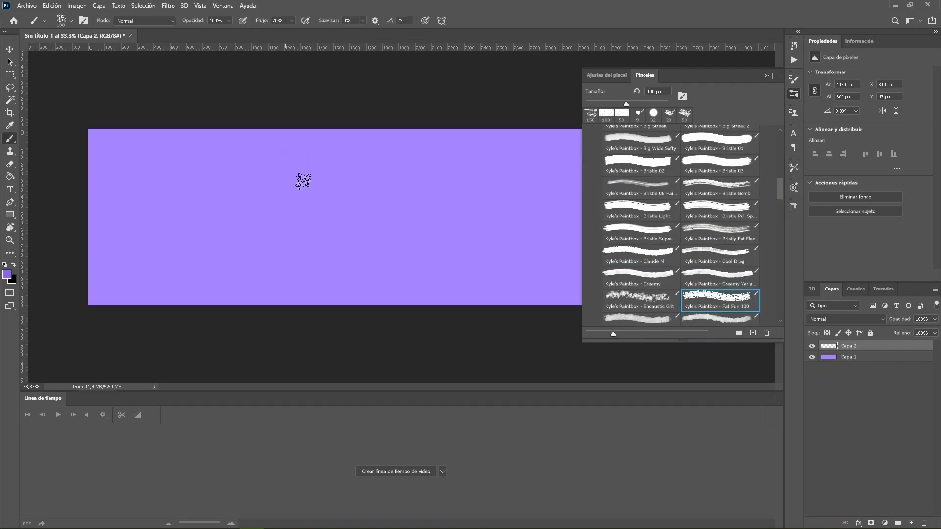
drag(294, 164, 360, 260)
- Paint mottled dark purple texture across all of Capa 2 with the Kyle's Paintbox - Encaustic Grit brush at 400 px
click(660, 303)
mouse_move(445, 274)
mouse_down()
mouse_move(211, 156)
mouse_move(183, 243)
mouse_move(283, 172)
mouse_move(267, 277)
mouse_move(273, 157)
mouse_move(441, 162)
mouse_up()
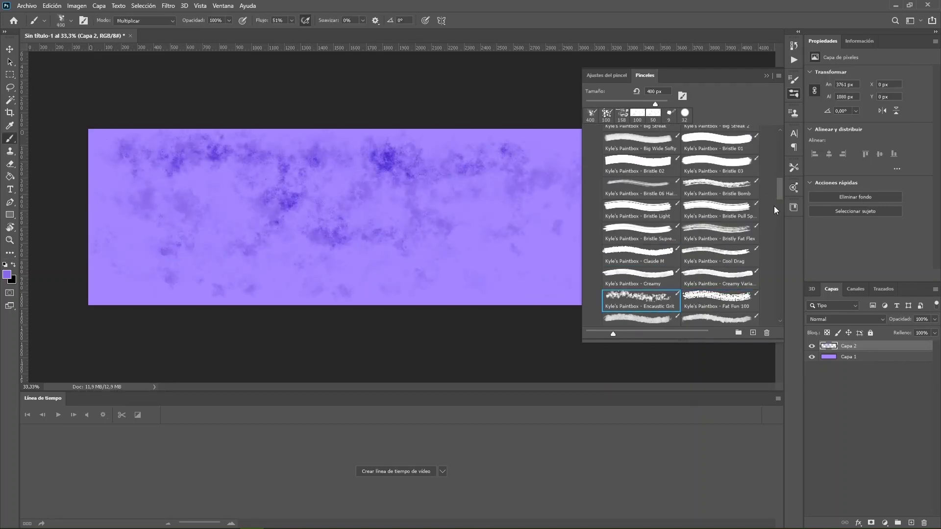
click(794, 93)
mouse_move(373, 186)
mouse_down()
mouse_move(520, 260)
mouse_move(315, 232)
mouse_move(564, 311)
mouse_move(84, 137)
mouse_move(44, 274)
mouse_move(190, 220)
mouse_move(326, 152)
mouse_move(556, 292)
mouse_up()
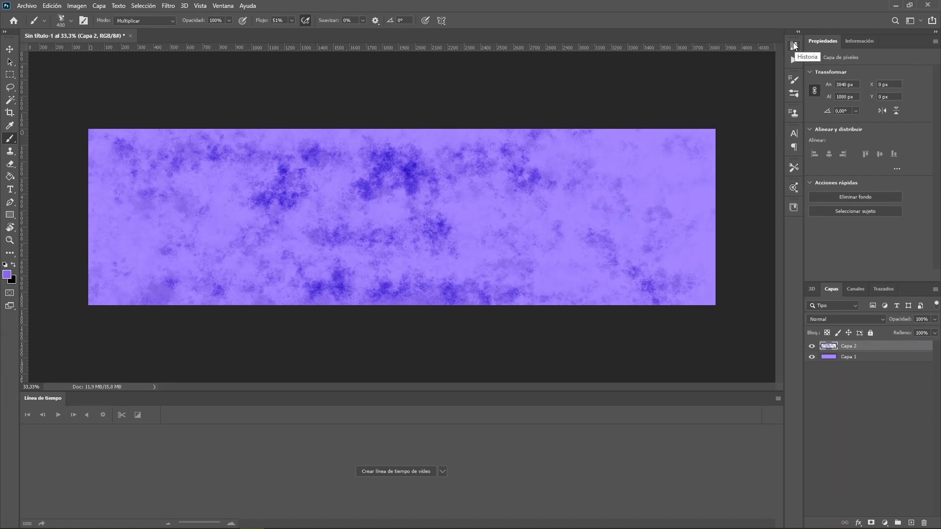
- Smudge the texture over the whole width of Capa 2 into soft clouds with Kyle's Paintbox - Thrash Blend
click(794, 93)
scroll(778, 193, up, 5)
click(641, 203)
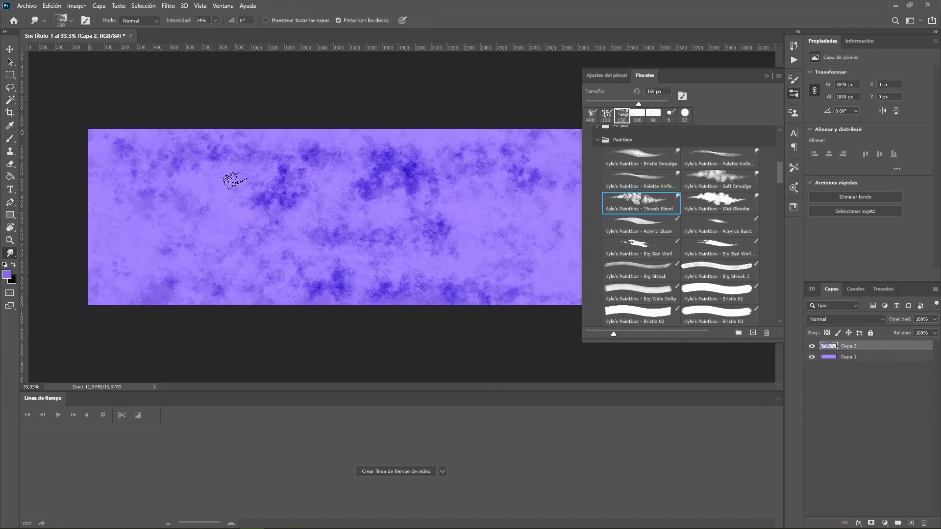
drag(216, 162, 318, 231)
mouse_move(402, 147)
mouse_down()
mouse_move(112, 173)
mouse_move(454, 190)
mouse_move(348, 216)
mouse_move(101, 234)
mouse_move(492, 210)
mouse_move(254, 167)
mouse_move(553, 176)
mouse_move(354, 139)
mouse_move(567, 146)
mouse_move(321, 165)
mouse_move(553, 177)
mouse_up()
mouse_move(575, 250)
mouse_down()
mouse_move(314, 255)
mouse_move(331, 189)
mouse_move(452, 281)
mouse_move(286, 313)
mouse_move(335, 300)
mouse_move(113, 245)
mouse_move(493, 244)
mouse_up()
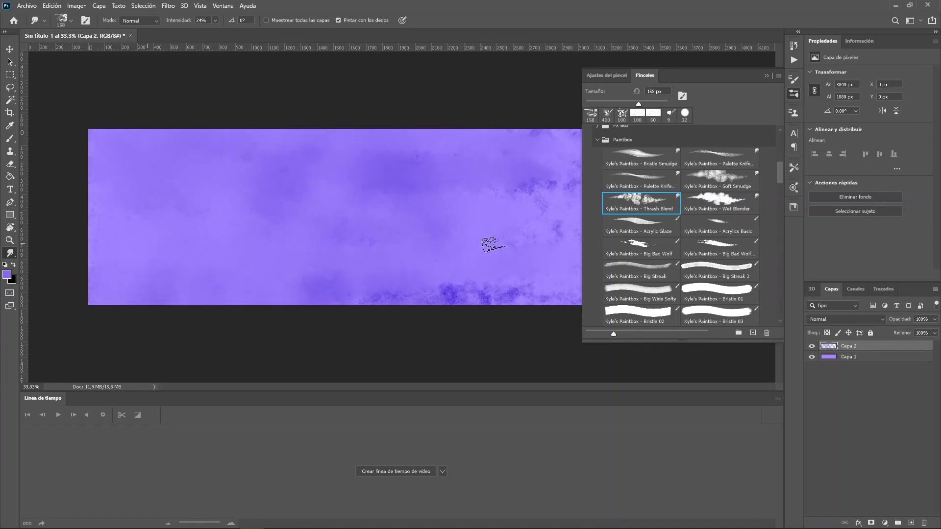
mouse_move(512, 300)
mouse_down()
mouse_move(542, 273)
mouse_move(498, 263)
mouse_move(480, 215)
mouse_up()
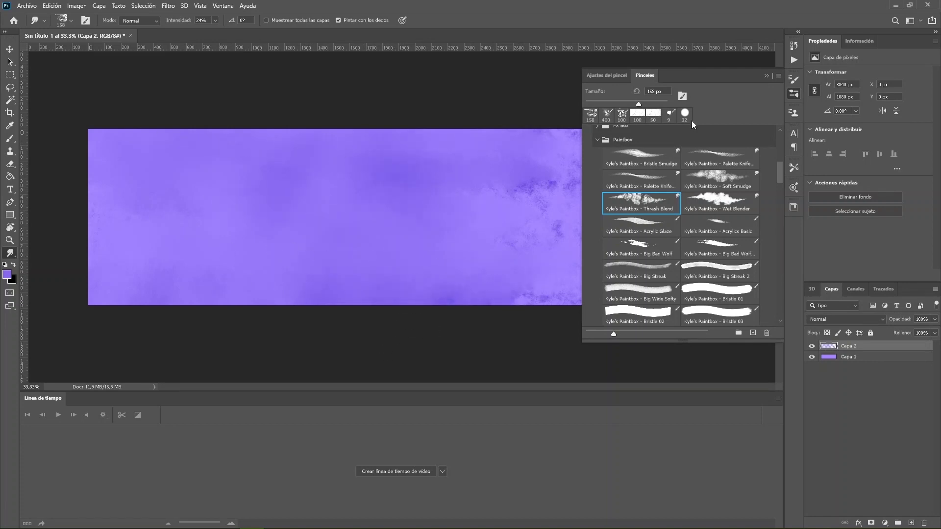
click(512, 197)
mouse_move(742, 286)
mouse_down()
mouse_move(740, 301)
mouse_move(444, 337)
mouse_up()
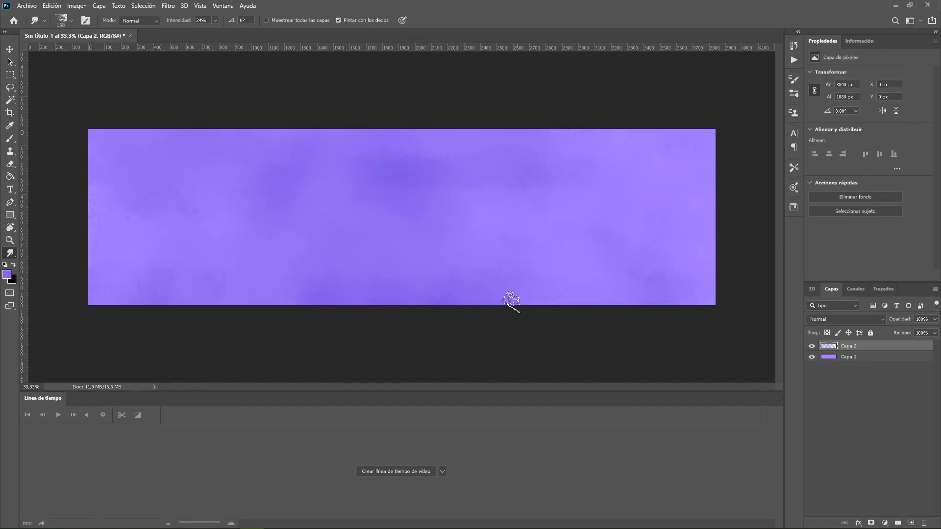
- Add scattered darker patches over the blended clouds on Capa 2 with the Encaustic Grit brush at 400 px
click(794, 93)
mouse_move(779, 169)
mouse_down()
mouse_move(780, 208)
mouse_move(779, 168)
mouse_move(778, 189)
mouse_up()
click(641, 277)
click(640, 225)
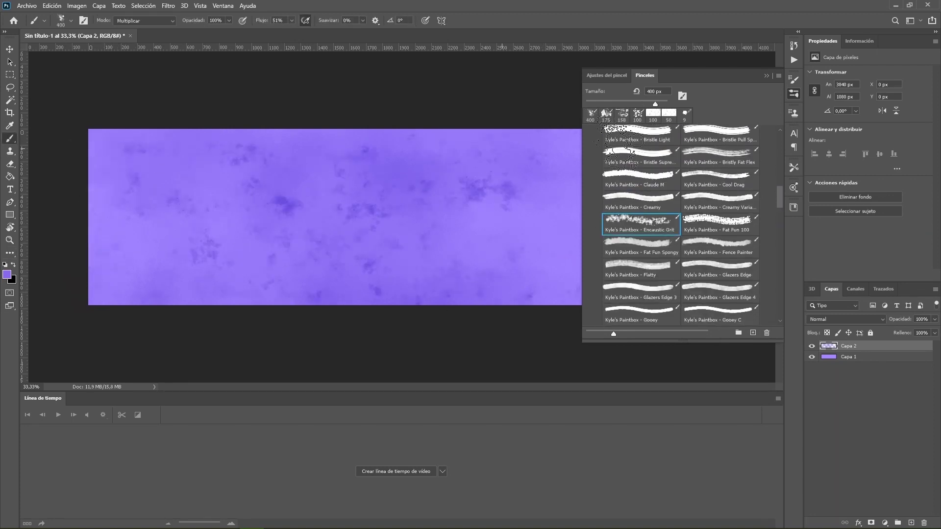
click(566, 147)
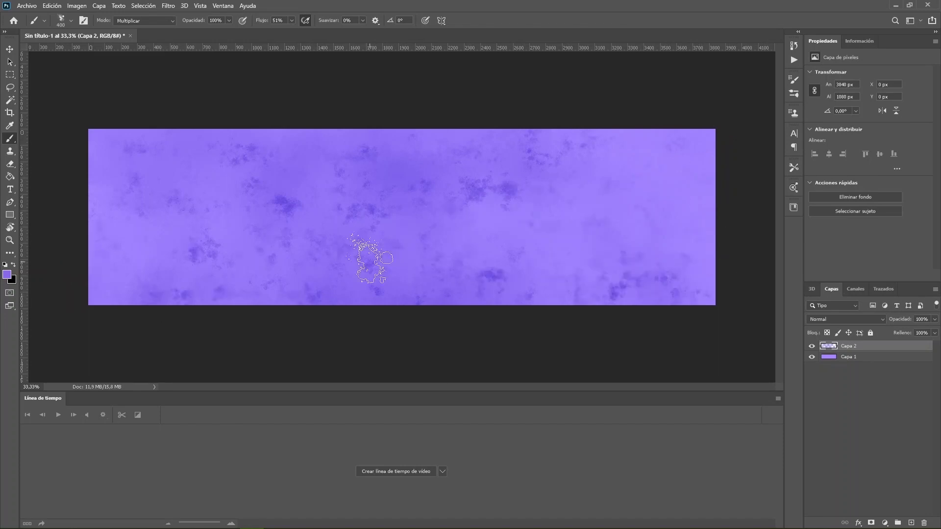
click(366, 164)
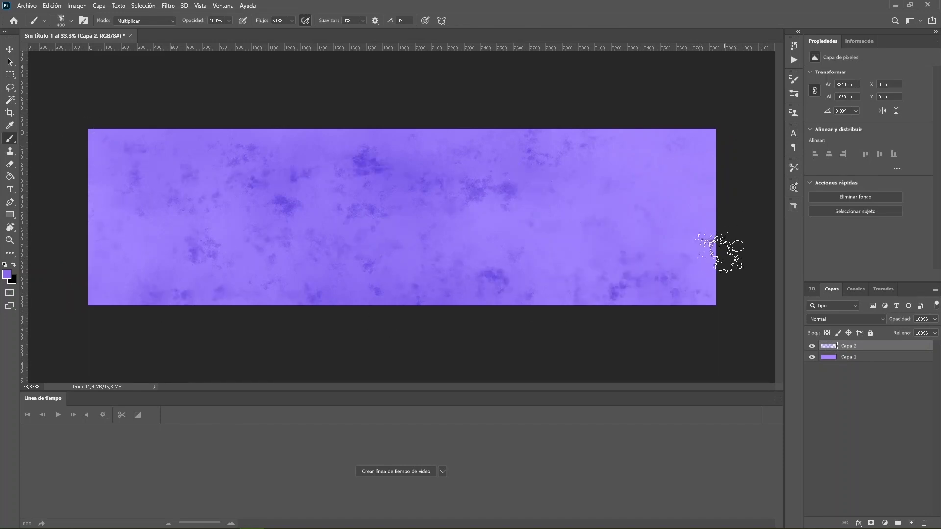
- Soften the added grit patches on Capa 2 with the Kyle's Paintbox - Thrash Blend smudge brush
click(794, 93)
drag(775, 197, 781, 172)
click(639, 218)
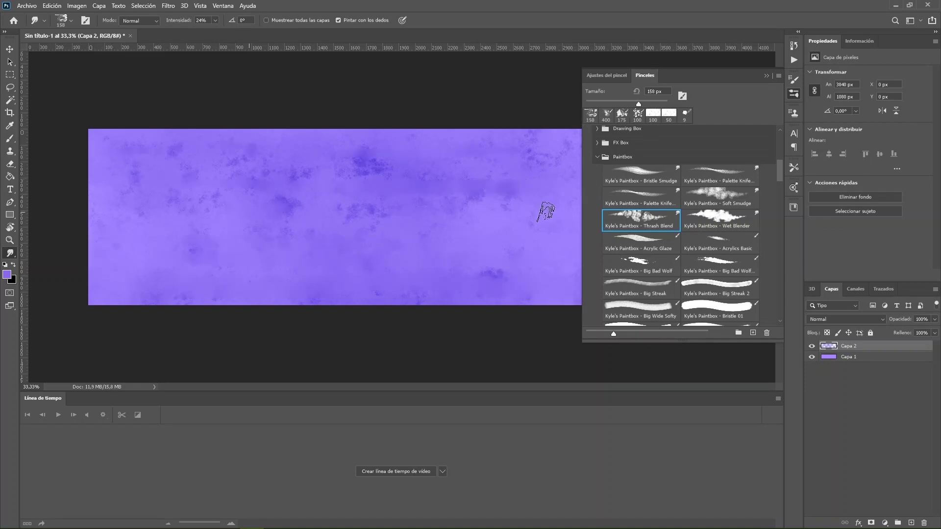
click(779, 75)
click(745, 80)
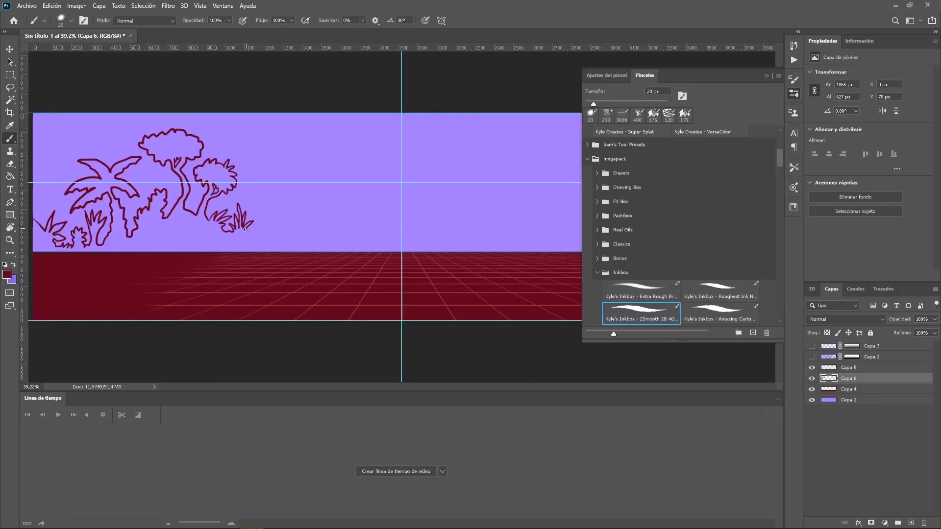
- Extend the dark red outline of palms, trees and bushes on Capa 6 to the canvas's far edge with the 20 px Inkbox brush
drag(254, 142, 281, 182)
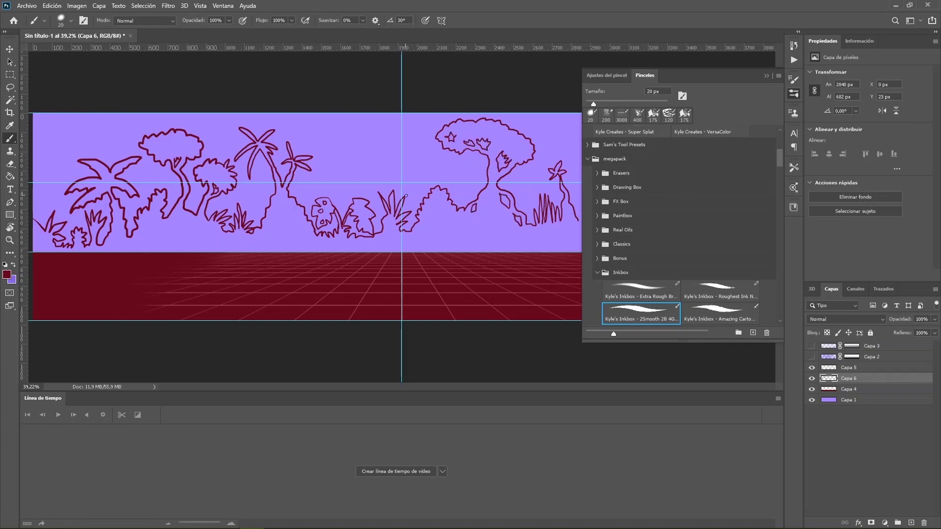
key(ctrl+1)
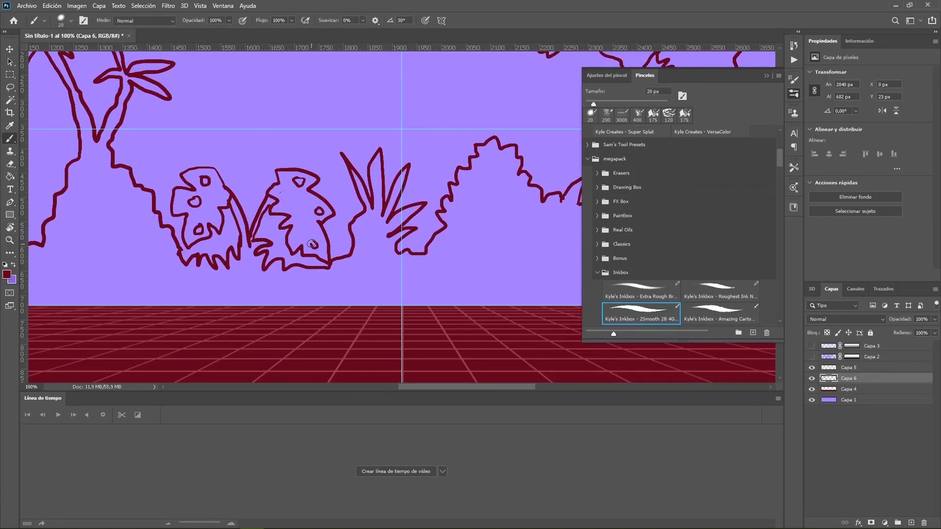
scroll(333, 257, right, 10)
mouse_move(225, 273)
mouse_down()
mouse_move(290, 226)
mouse_move(350, 242)
mouse_move(401, 142)
mouse_move(395, 162)
mouse_move(439, 196)
mouse_move(446, 161)
mouse_move(466, 209)
mouse_move(516, 194)
mouse_move(549, 242)
mouse_up()
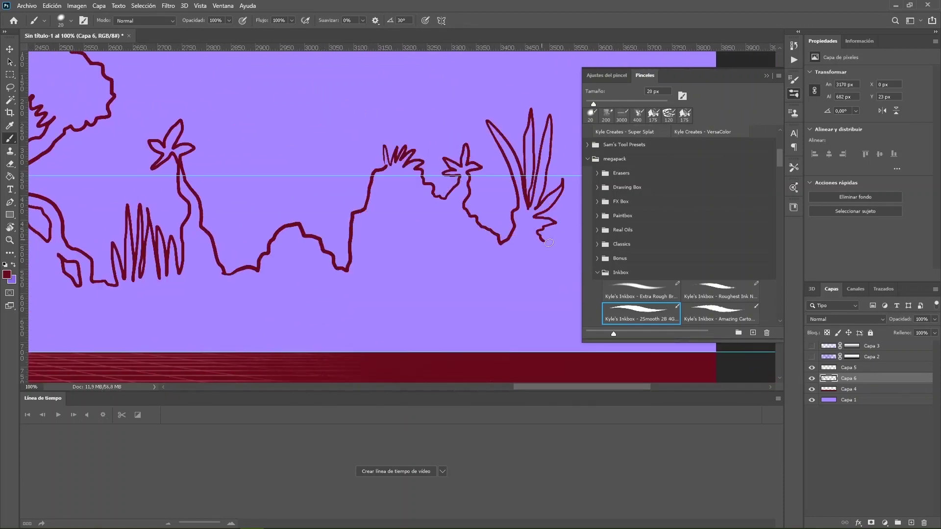
scroll(448, 295, right, 3)
mouse_move(251, 244)
mouse_down()
mouse_move(300, 134)
mouse_move(296, 121)
mouse_move(317, 164)
mouse_move(379, 125)
mouse_move(359, 198)
mouse_move(395, 232)
mouse_up()
key(ctrl+0)
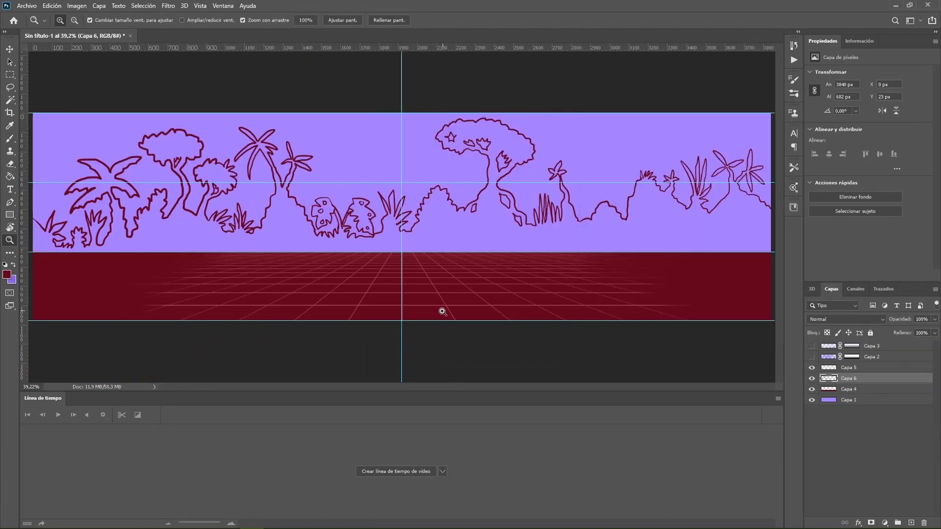
- Select the area below the jungle outline on Capa 6, expand the selection, fill it with dark red and deselect
key(w)
click(287, 237)
click(144, 5)
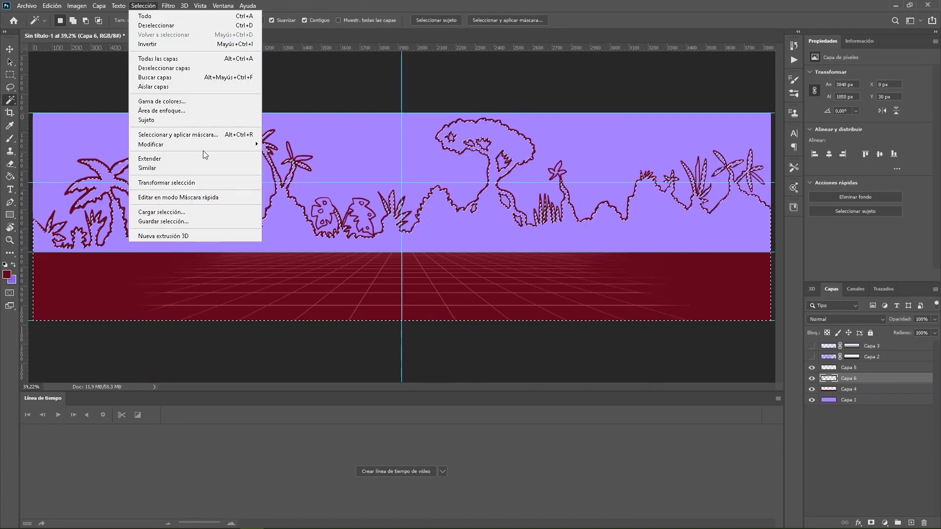
click(295, 162)
key(Return)
key(g)
click(174, 232)
scroll(166, 260, up, 6)
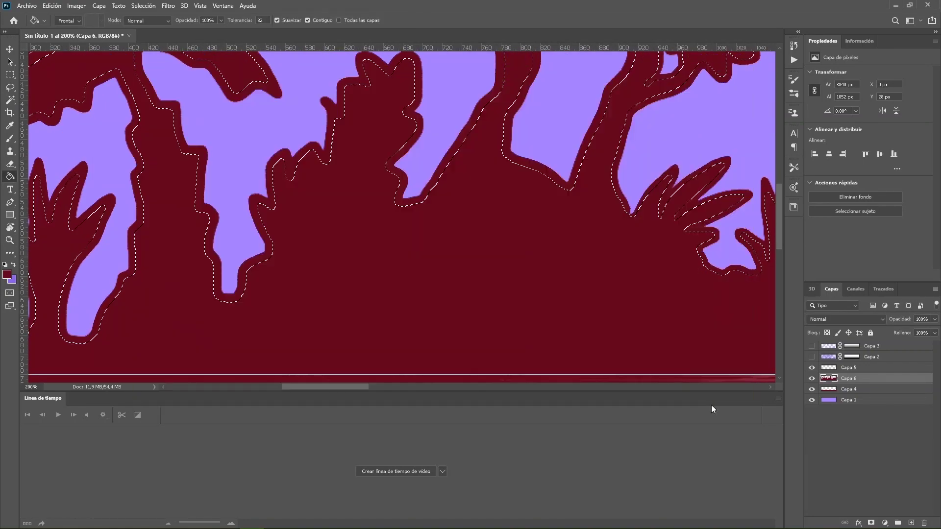
key(ctrl+d)
- Paint in the gaps of the palms and the hollow spotted leaves on Capa 6 with the 20 px brush in dark red
right_click(330, 297)
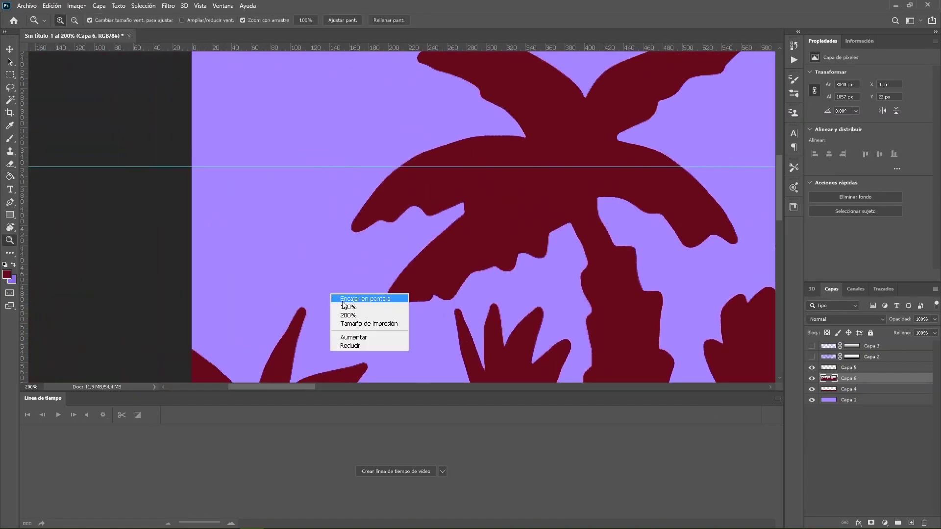
click(347, 309)
key(b)
drag(490, 343, 401, 344)
drag(449, 147, 442, 114)
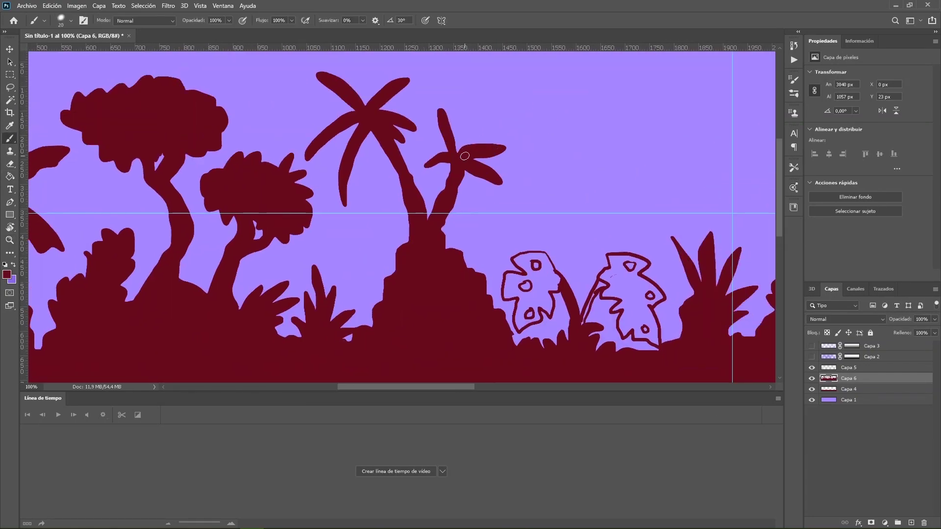
drag(465, 154, 376, 114)
mouse_move(441, 275)
mouse_down()
mouse_move(422, 240)
mouse_move(458, 223)
mouse_up()
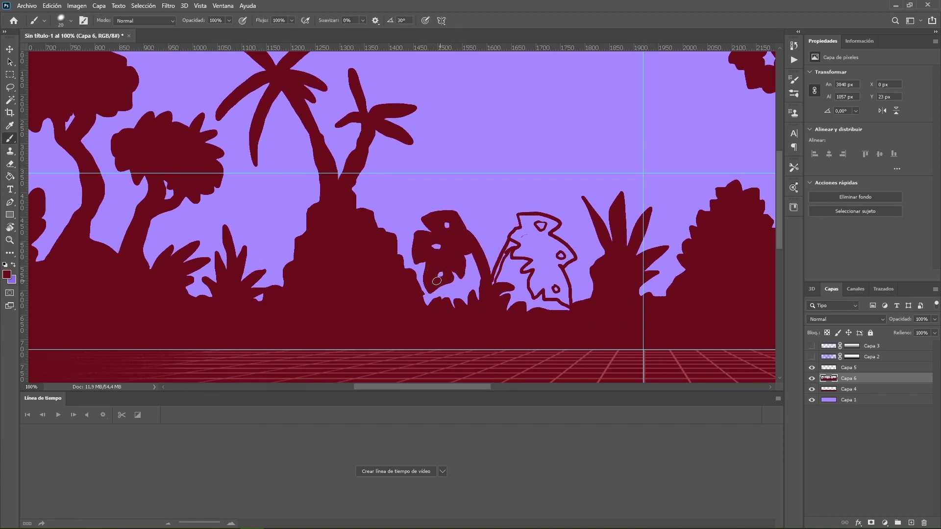
drag(513, 241, 515, 237)
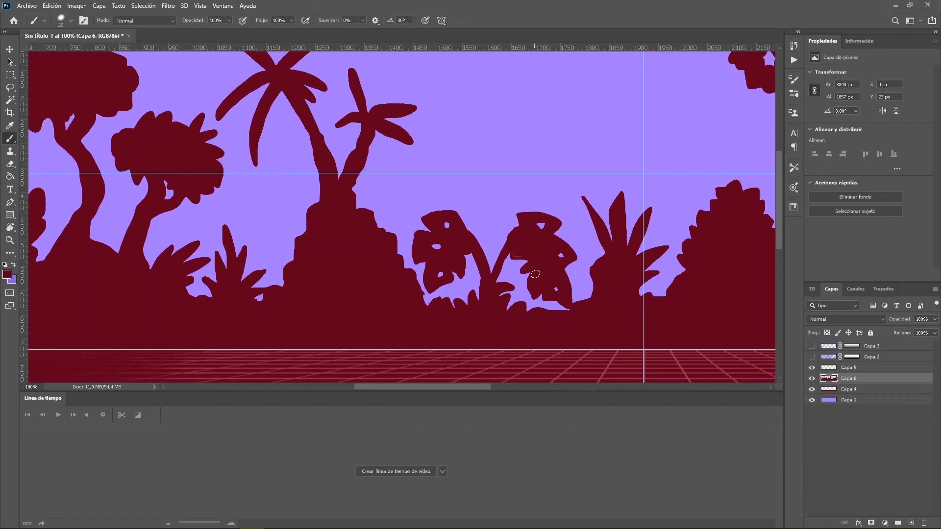
- Add a leafy branch and small grass tufts to the far half of the Capa 6 silhouette and fill its remaining hollow leaves
scroll(540, 272, right, 15)
drag(289, 147, 267, 180)
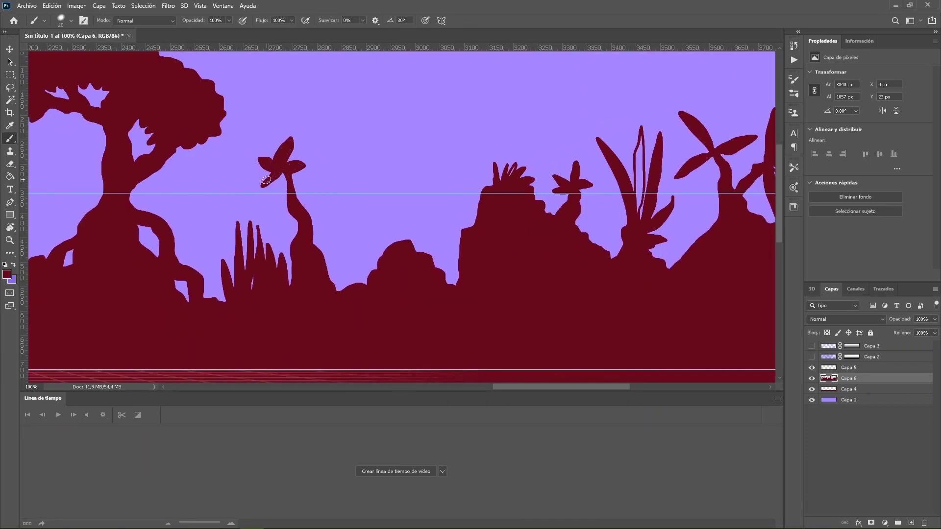
drag(309, 210, 317, 193)
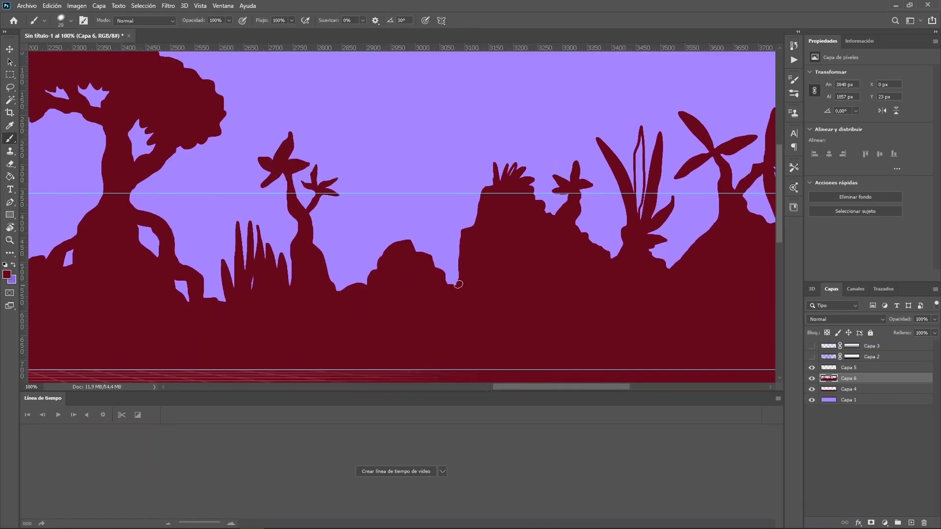
drag(338, 247, 324, 280)
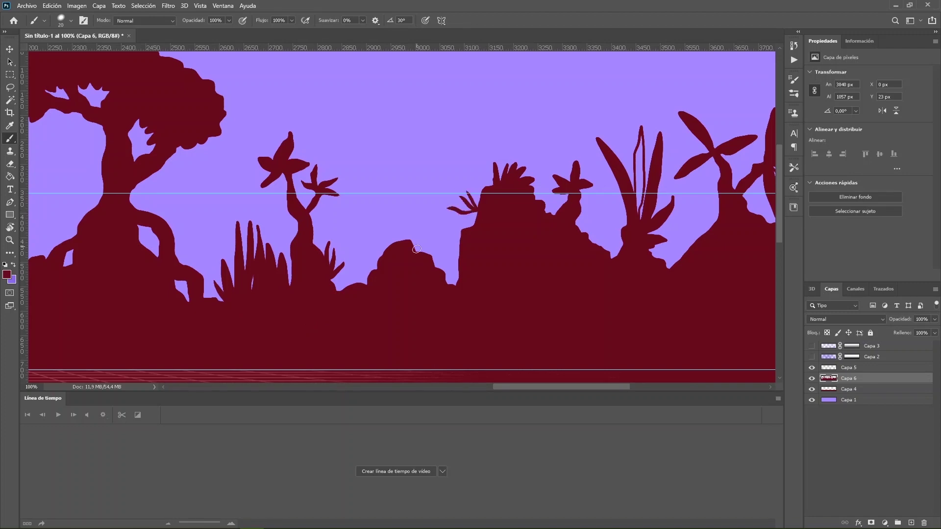
scroll(373, 307, right, 5)
drag(414, 179, 400, 255)
drag(405, 165, 401, 255)
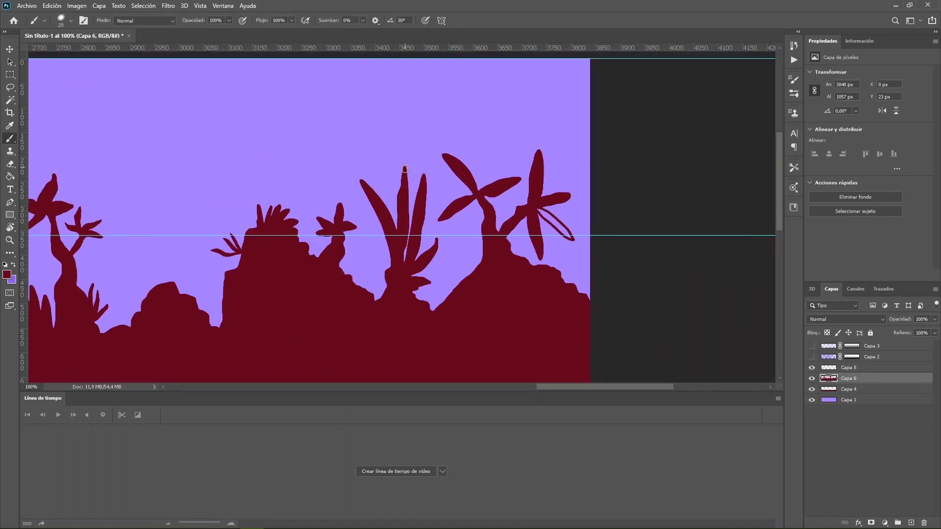
drag(365, 227, 398, 276)
- Duplicate the jungle silhouette layer Capa 6 and fill the copy with a darker red
key(z)
key(ctrl+0)
key(ctrl+j)
click(7, 275)
key(Return)
key(g)
click(343, 284)
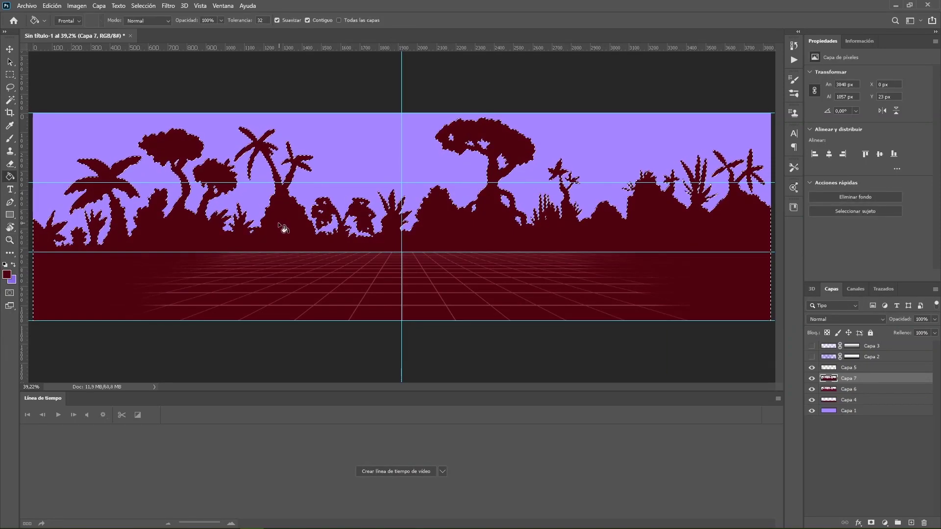
- Move the floor layer Capa 4 above Capa 7, mask its upper edge with a black-to-white gradient, and show Capa 2 and Capa 3
drag(858, 400, 858, 380)
click(872, 523)
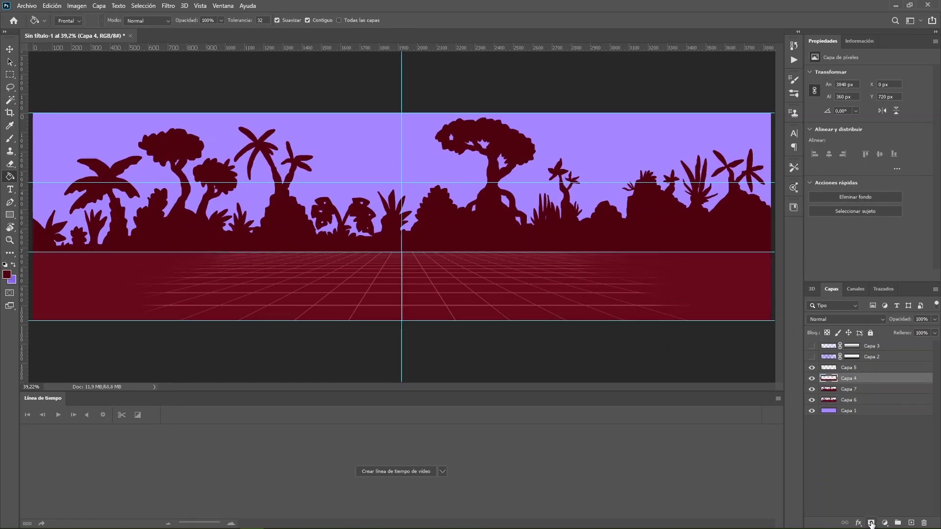
click(9, 254)
click(59, 265)
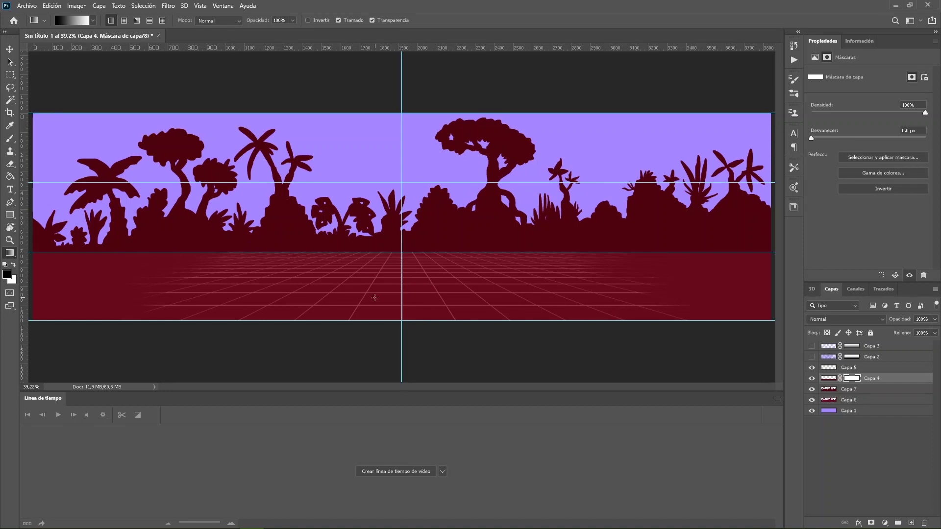
drag(812, 346, 811, 354)
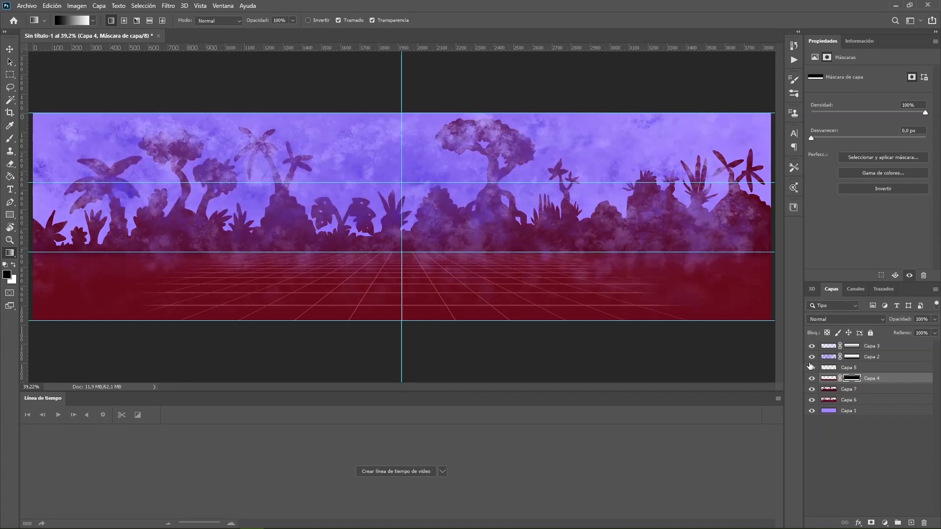
- Add a new layer above Capa 6 and hide Capa 3, Capa 2 and Capa 5
click(853, 400)
click(911, 523)
drag(812, 346, 812, 368)
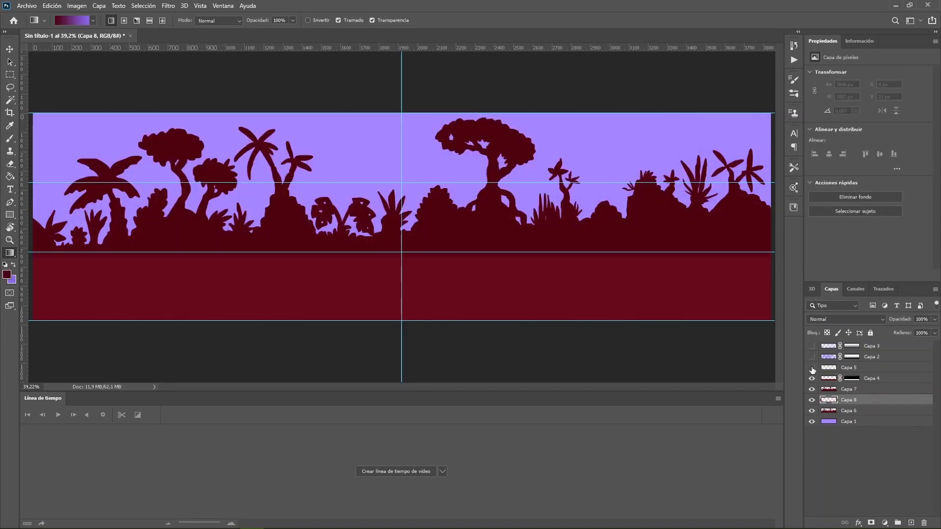
- Pick a darker purple and draw a mountain ridge outline across the full width of Capa 8 with the 20 px brush
key(i)
key(x)
click(7, 275)
click(468, 268)
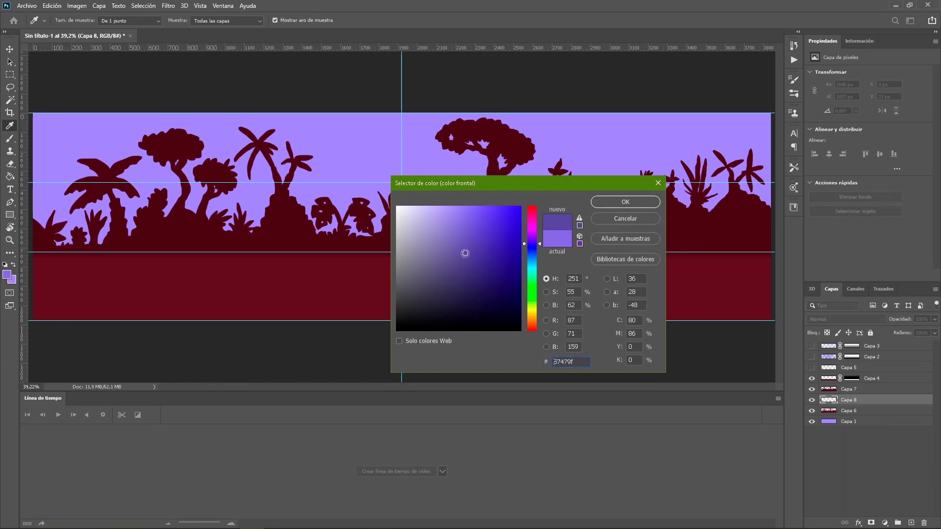
key(Return)
key(b)
mouse_move(34, 188)
mouse_down()
mouse_move(69, 156)
mouse_move(128, 174)
mouse_move(165, 161)
mouse_move(303, 192)
mouse_move(368, 165)
mouse_move(453, 177)
mouse_move(605, 175)
mouse_move(614, 184)
mouse_move(689, 158)
mouse_move(770, 158)
mouse_up()
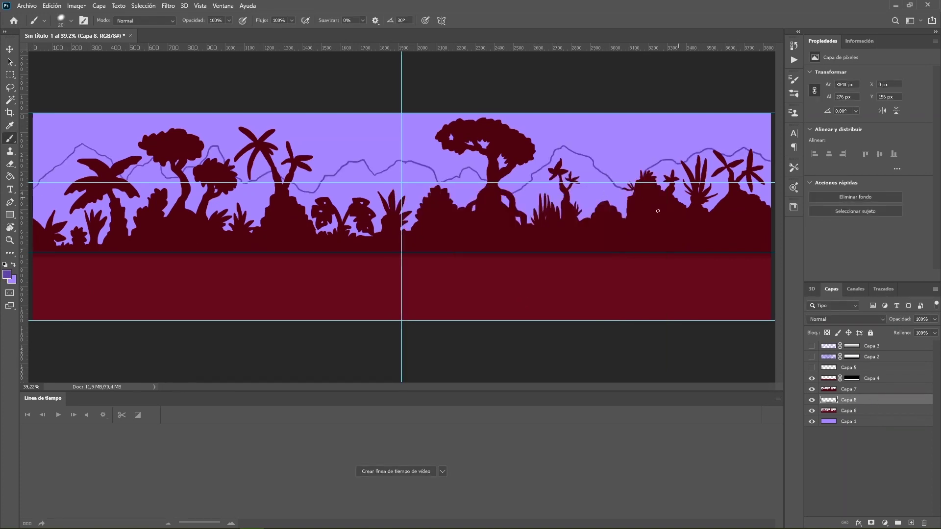
- Select the area below the ridge line on Capa 8, expand the selection, fill it with the darker purple and deselect
key(w)
click(677, 206)
click(143, 6)
mouse_move(147, 145)
click(285, 165)
click(433, 107)
key(g)
click(250, 233)
key(ctrl+d)
- Show the hidden layers Capa 3, Capa 2 and Capa 5 and remove the guides crossing the interior of the canvas
drag(812, 346, 811, 380)
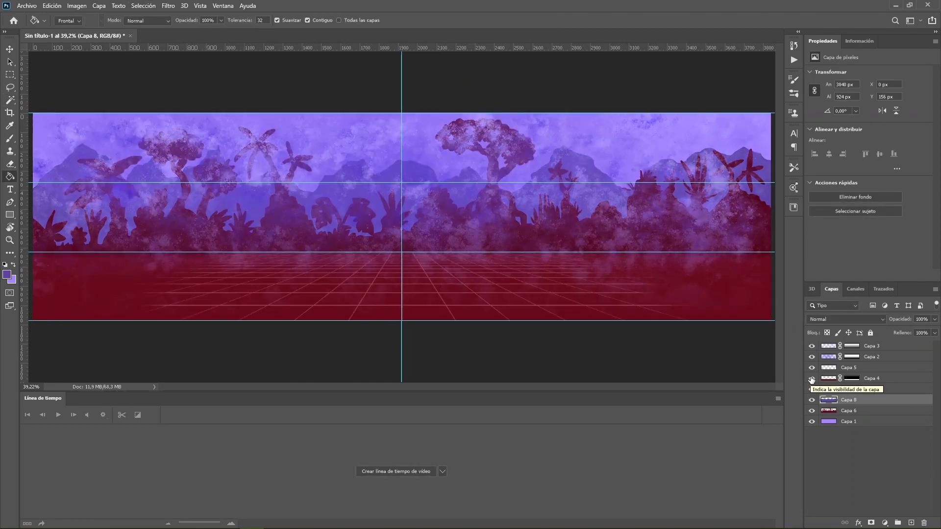
click(200, 6)
mouse_move(215, 191)
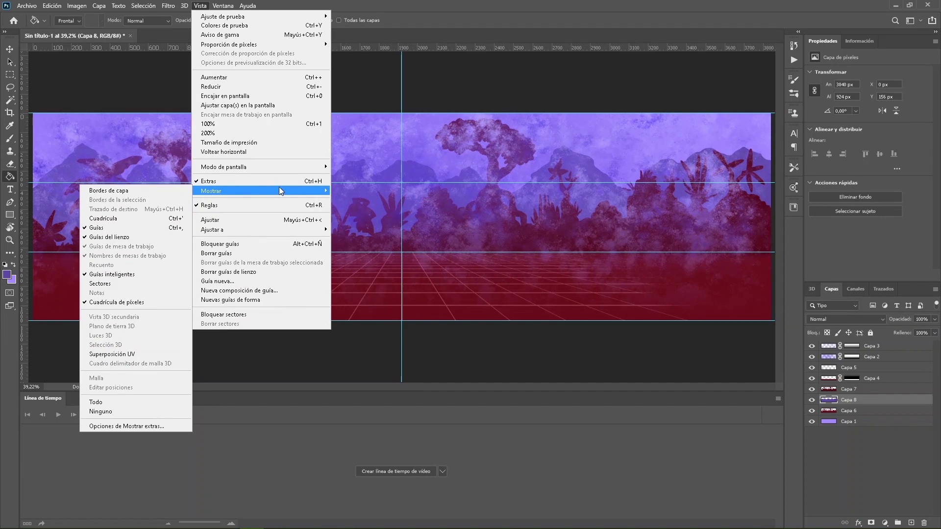
click(107, 223)
key(v)
drag(212, 182, 265, 83)
drag(277, 254, 275, 83)
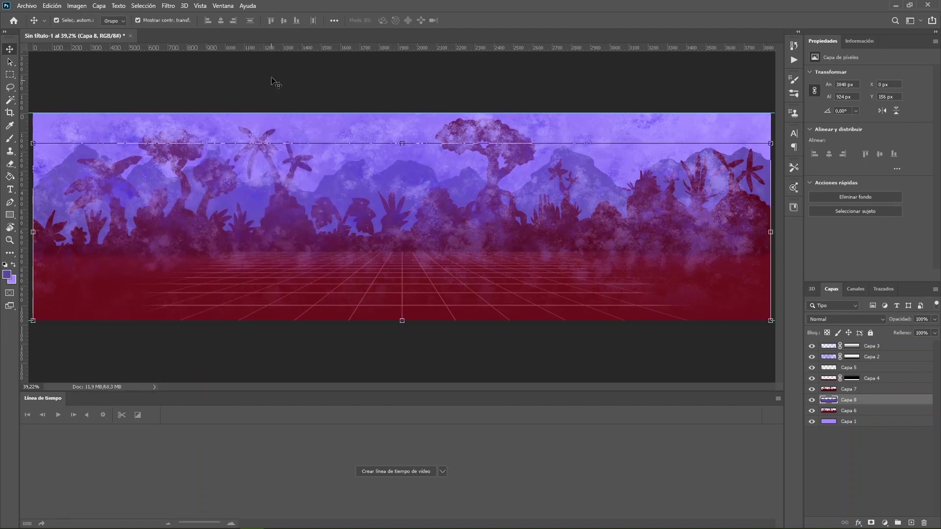
click(431, 361)
- Save the document in Photoshop format under the name Fondo in the tutorial project folder
key(ctrl+shift+s)
double_click(307, 143)
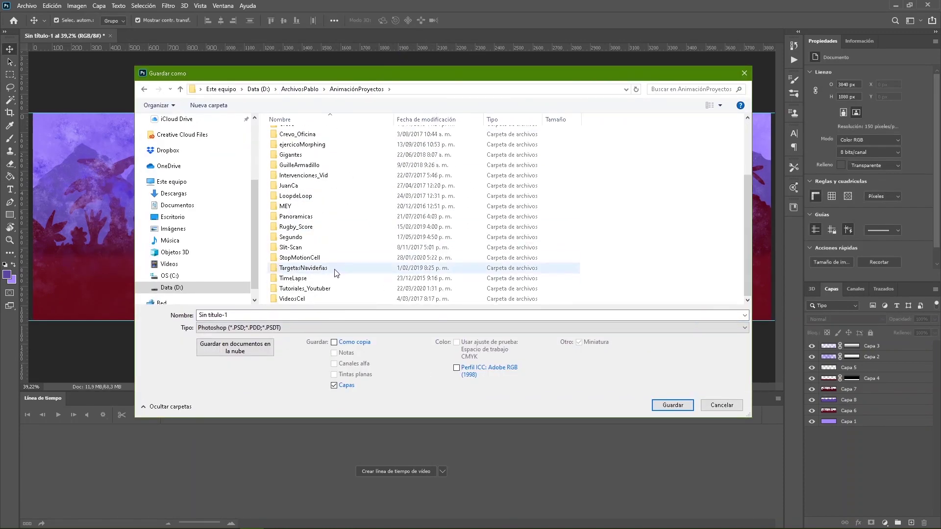
double_click(314, 270)
text(Fondo)
click(673, 405)
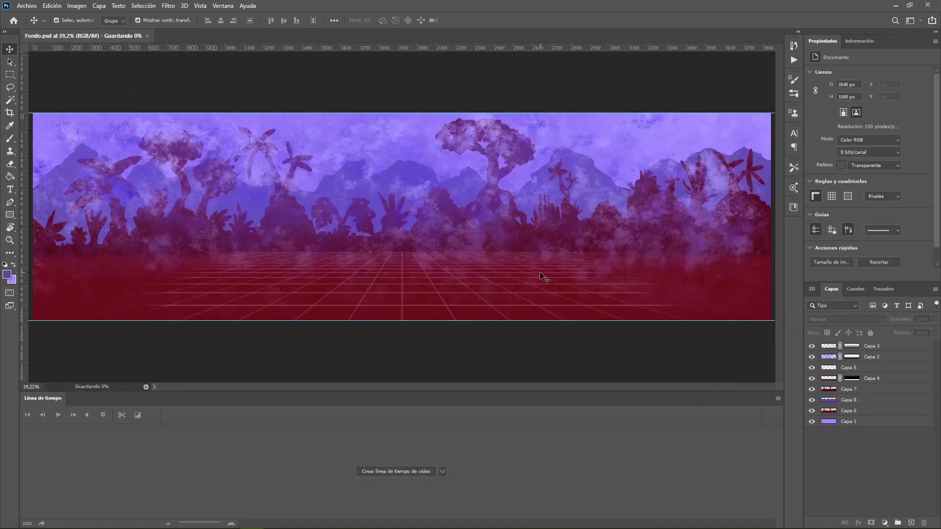
- Rename the layers Capa 3, Capa 2, Capa 5 and Capa 4 to Niebla01, Niebla02, Piso and PisoColor
double_click(872, 346)
text(Niebla01)
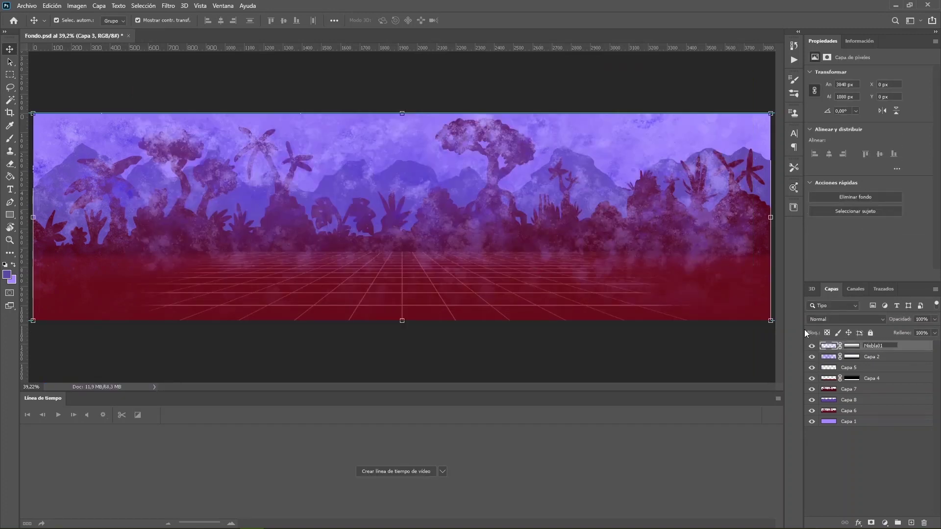
key(Return)
double_click(872, 356)
text(Niebla02)
key(Return)
double_click(848, 368)
text(Piso)
key(Return)
double_click(871, 378)
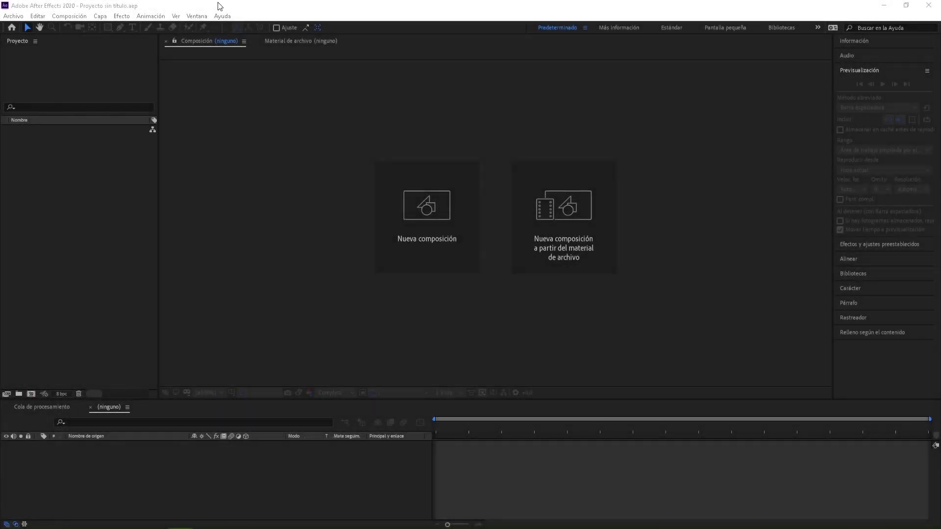
- Switch to After Effects and import Fondo.psd as Composición – Conservar tamaños de capa
click(219, 6)
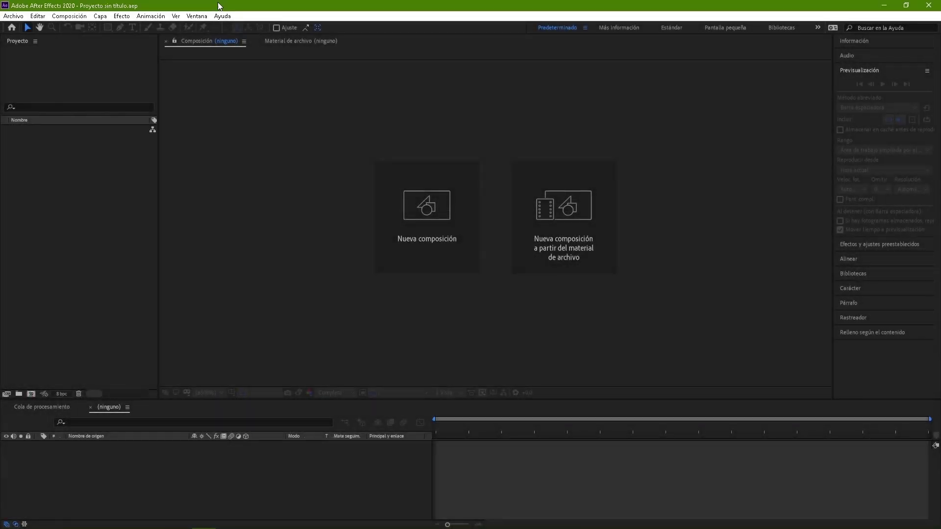
click(13, 17)
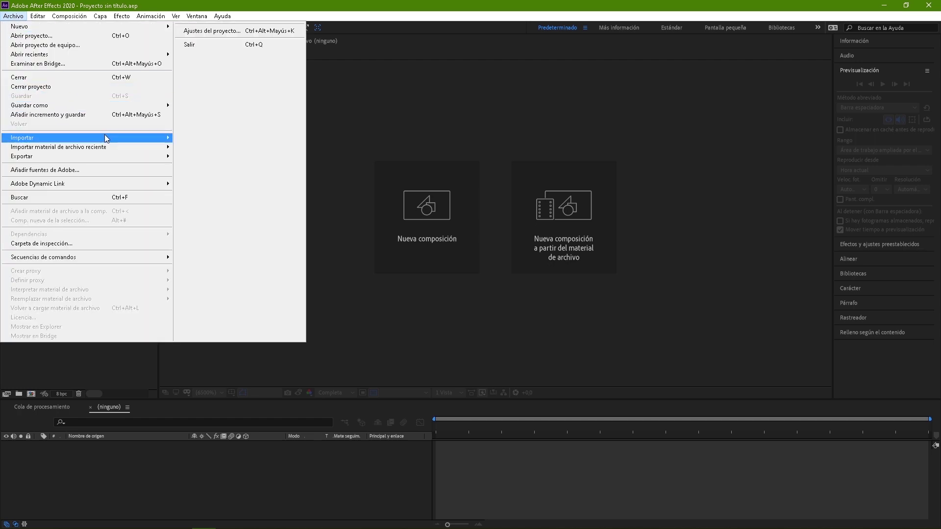
mouse_move(109, 138)
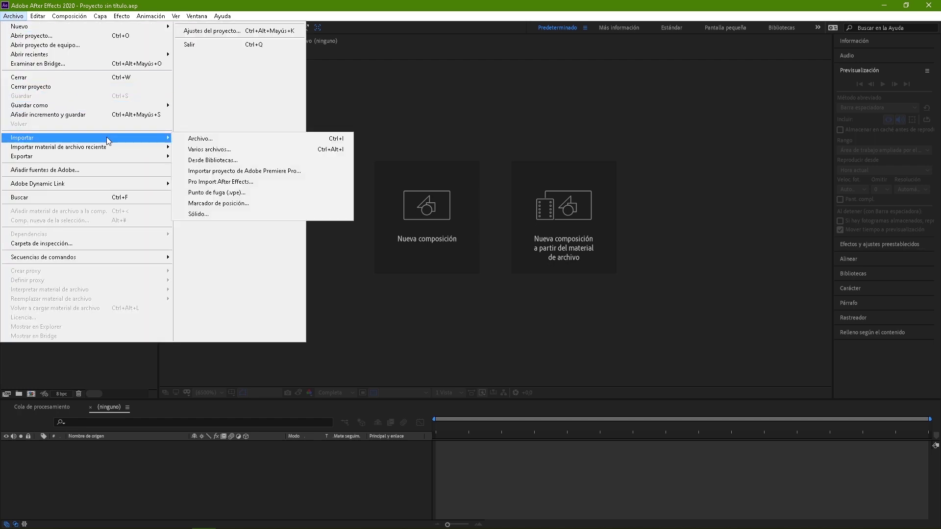
click(212, 139)
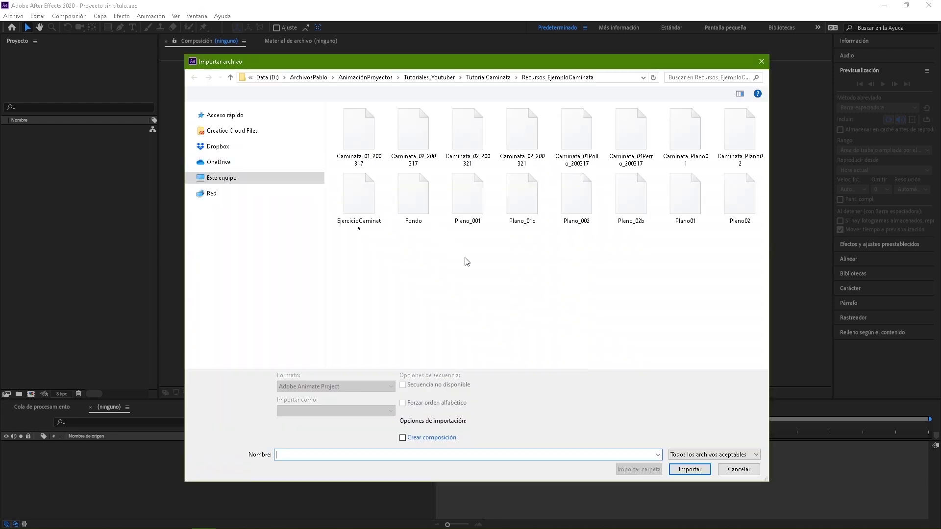
click(428, 214)
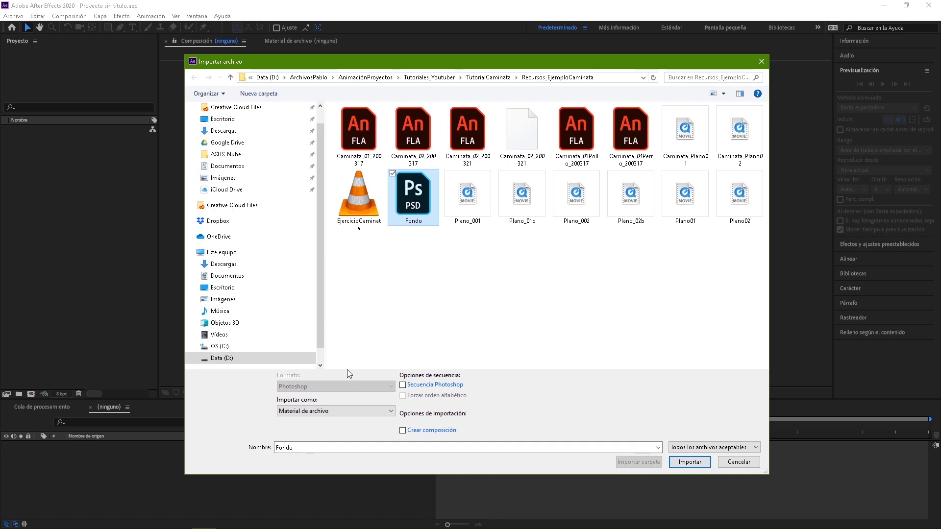
click(321, 412)
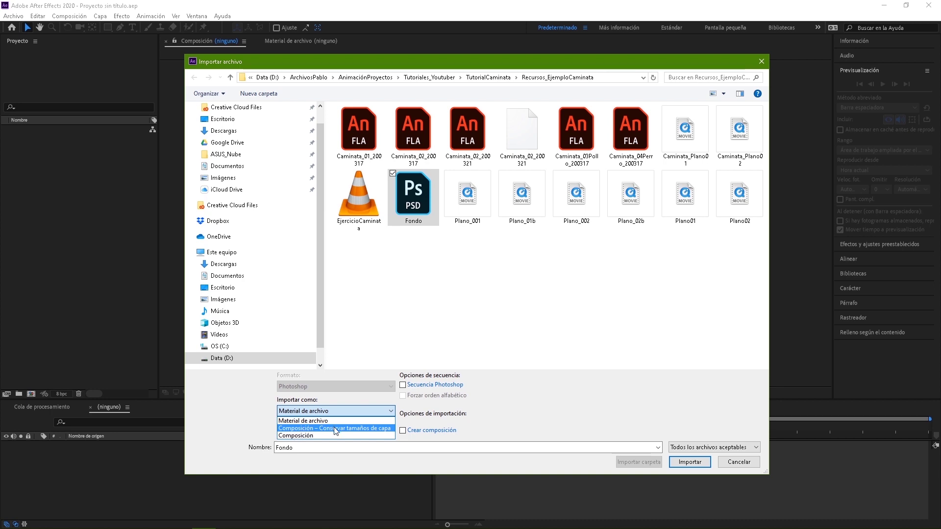
click(361, 429)
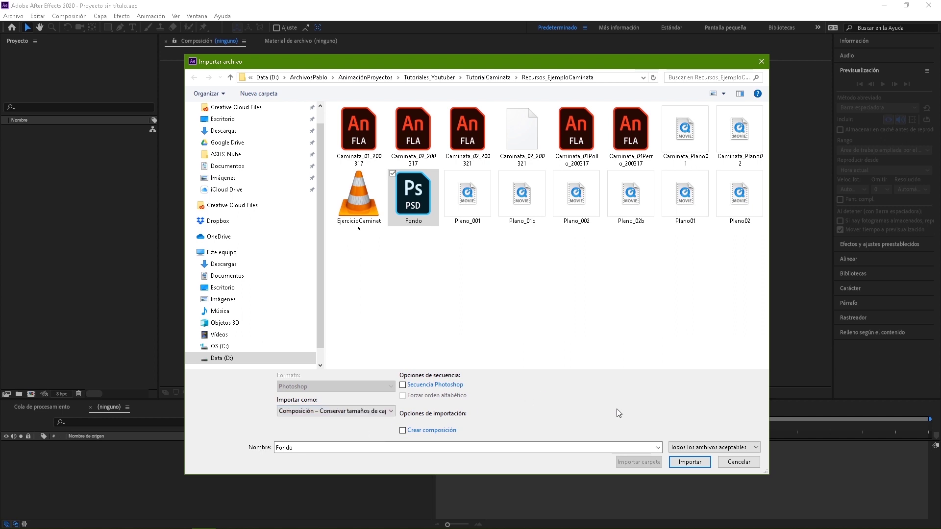
click(688, 463)
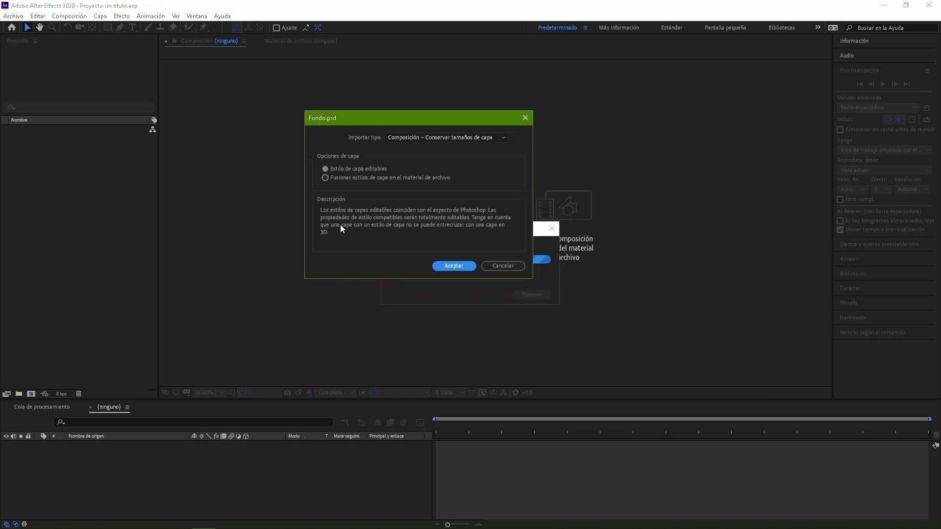
- Complete the Fondo.psd import with retained layer sizes and editable layer styles, and open the Fondo composition
click(425, 135)
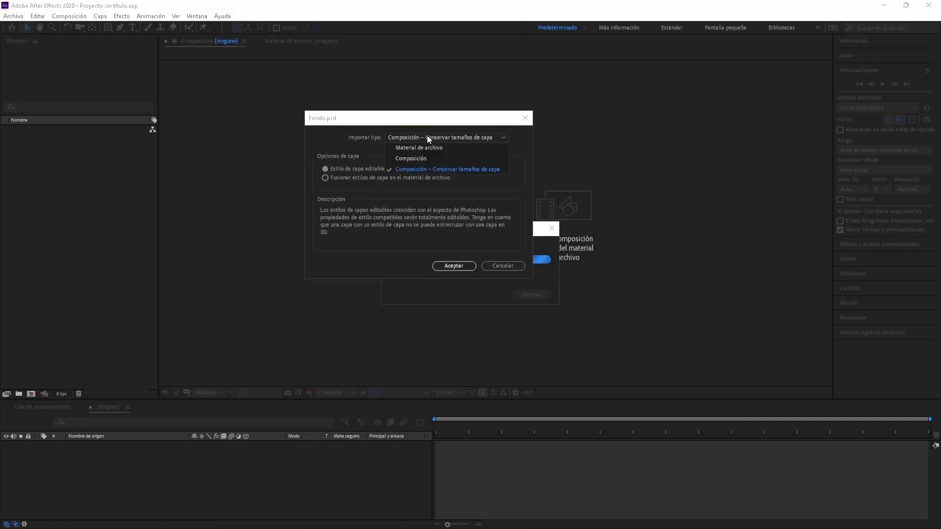
click(457, 169)
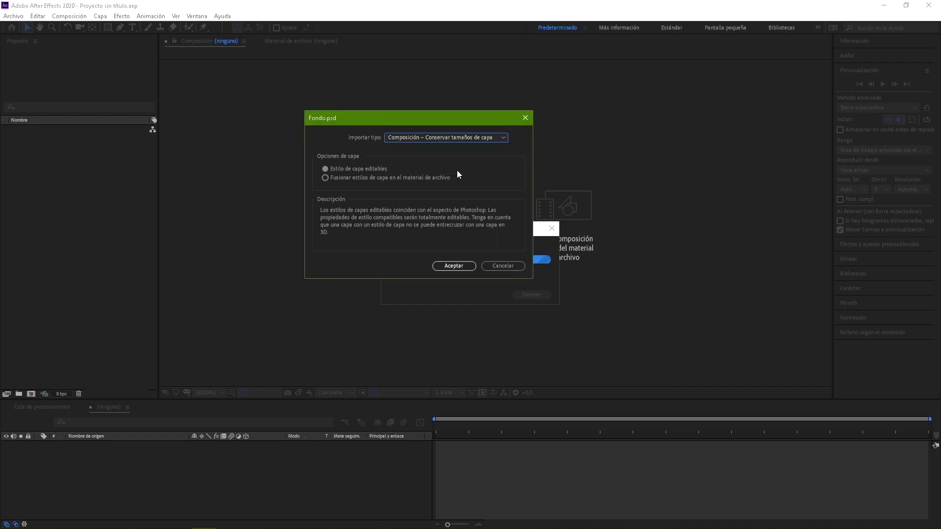
click(453, 266)
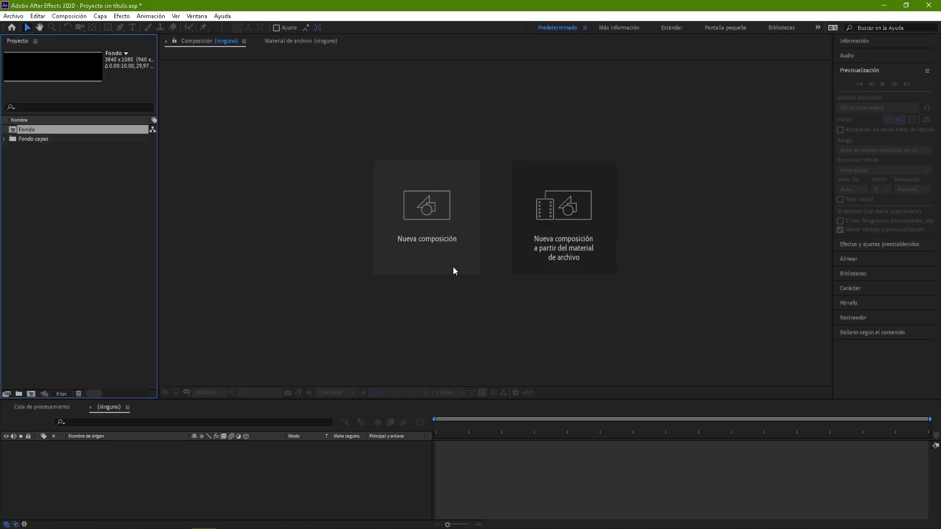
double_click(13, 130)
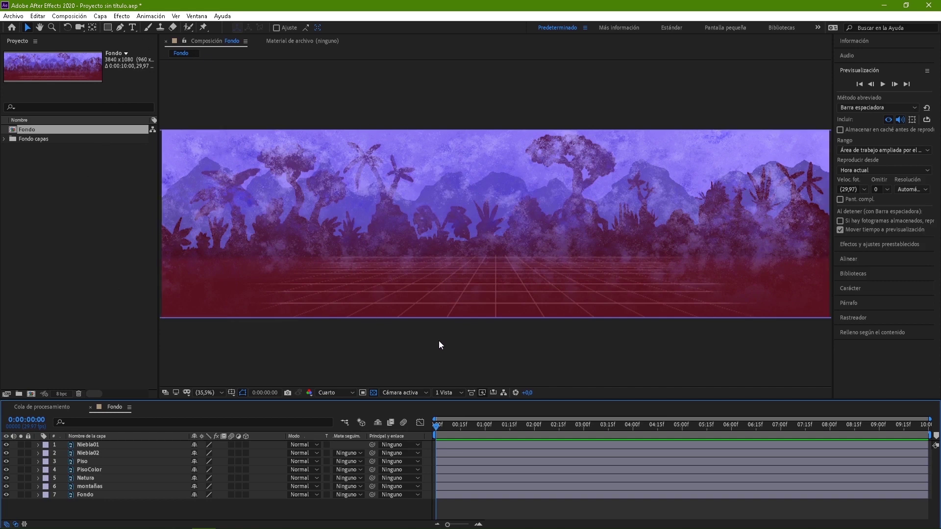
- Set the Fondo composition's width to 1920 px, using the HDTV 1080 29,97 preset
click(63, 19)
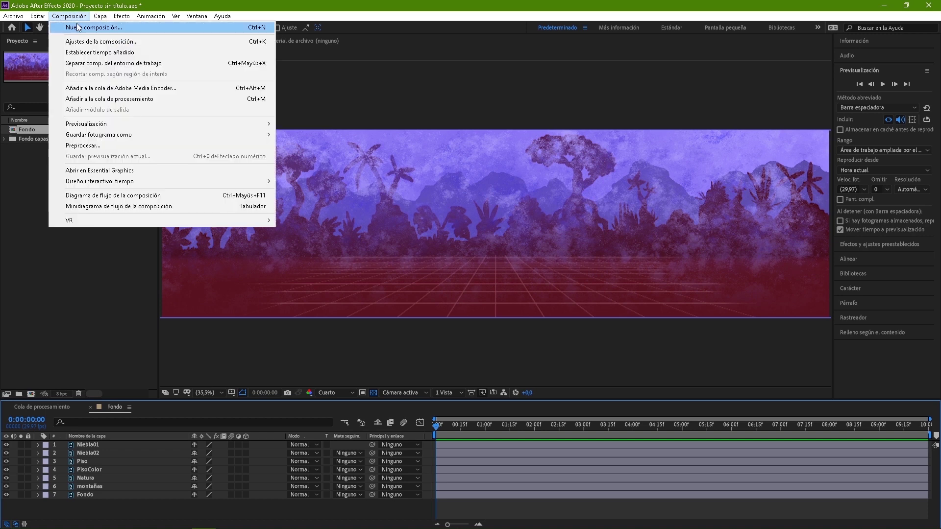
click(80, 41)
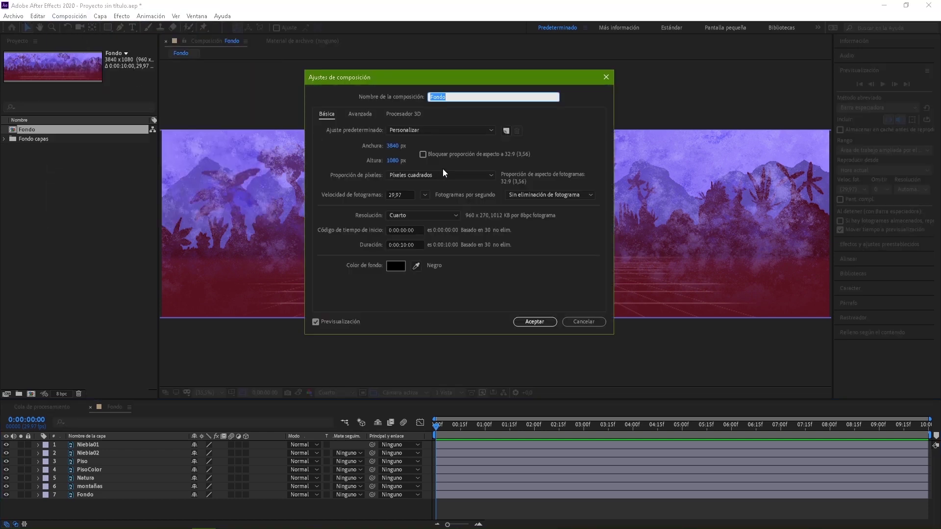
click(389, 146)
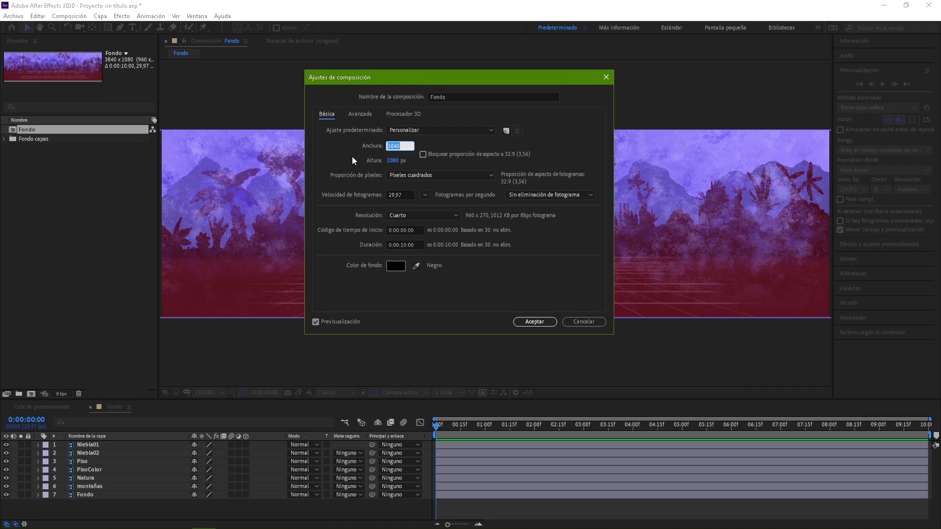
text(1920)
click(355, 152)
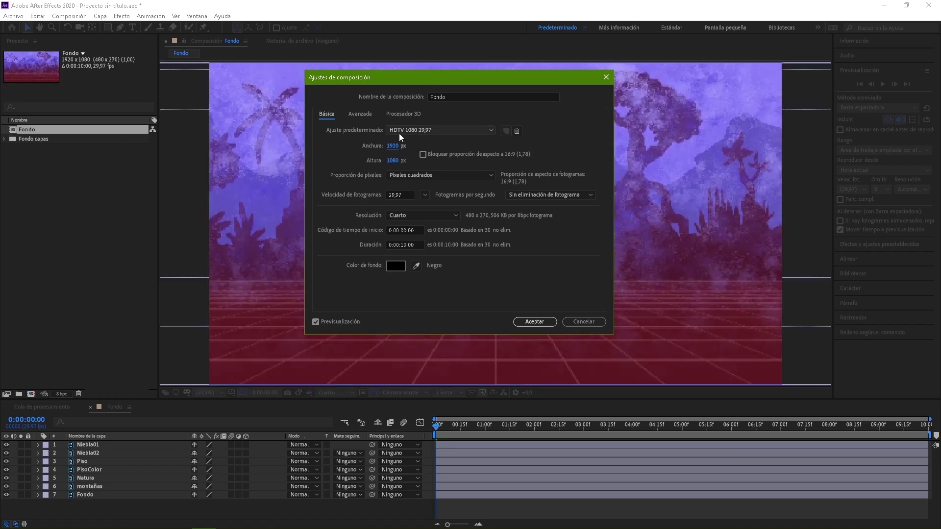
click(433, 130)
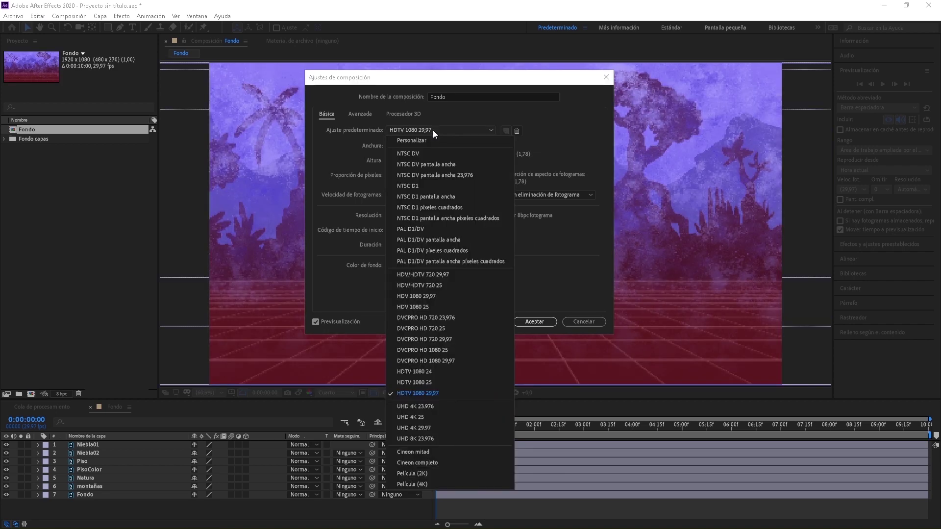
click(435, 394)
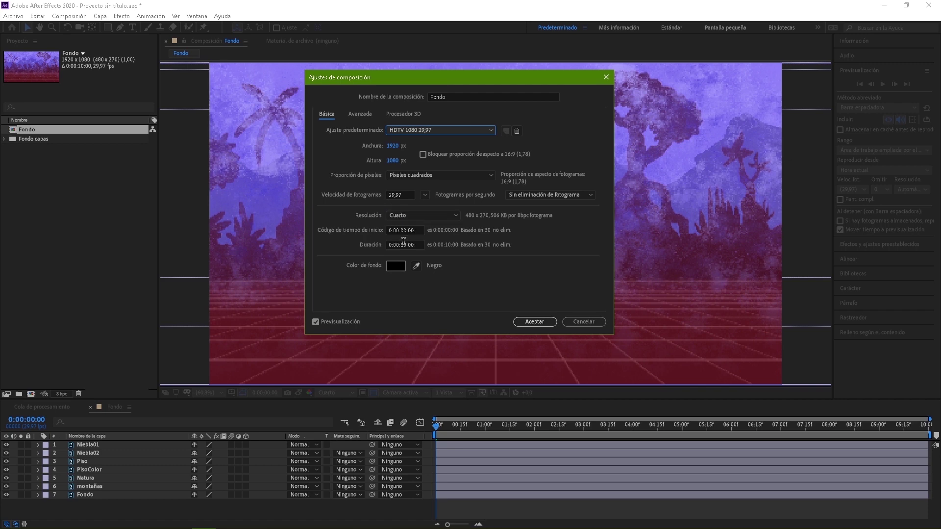
click(533, 322)
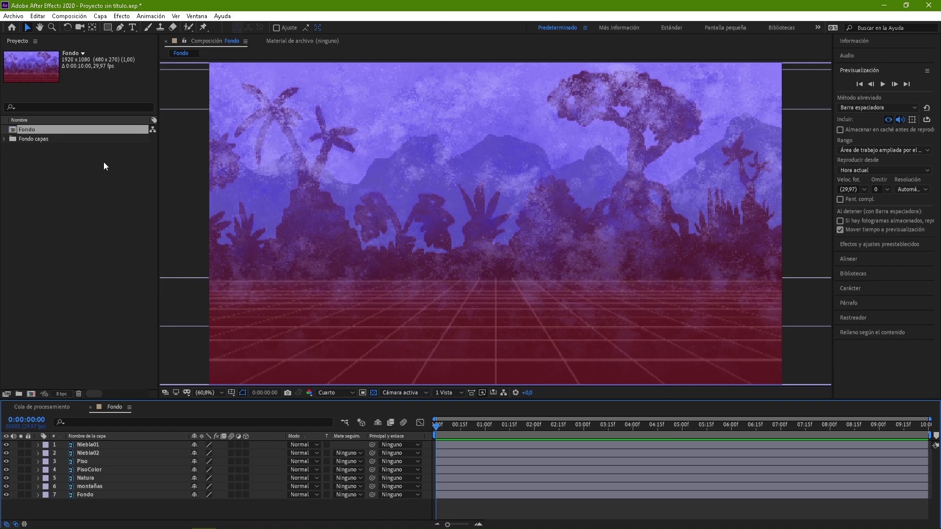
- Import the SWF file Caminata_02_200321 into the project as Material de archivo
click(91, 182)
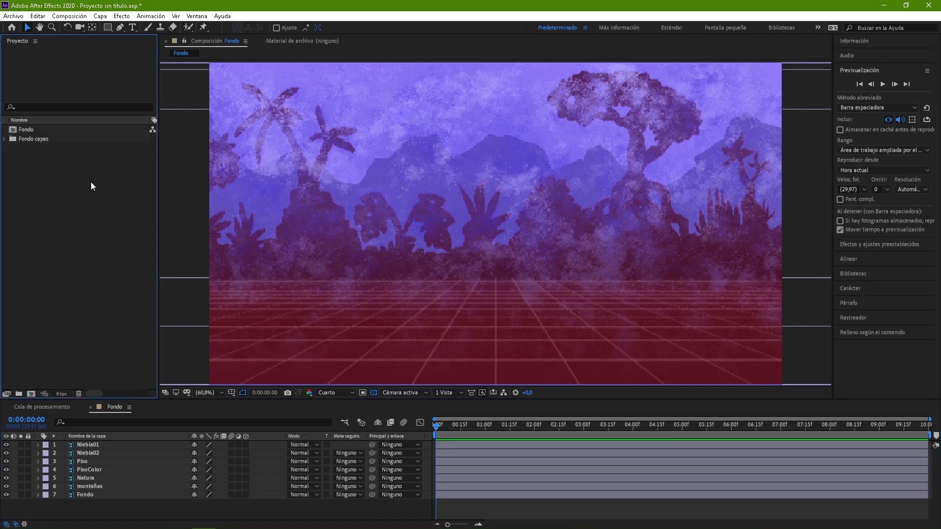
double_click(91, 182)
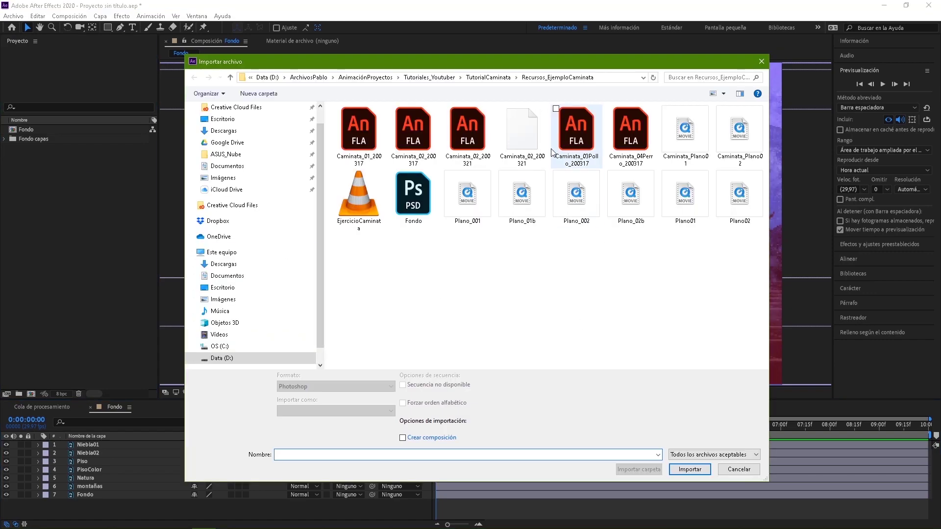
click(532, 144)
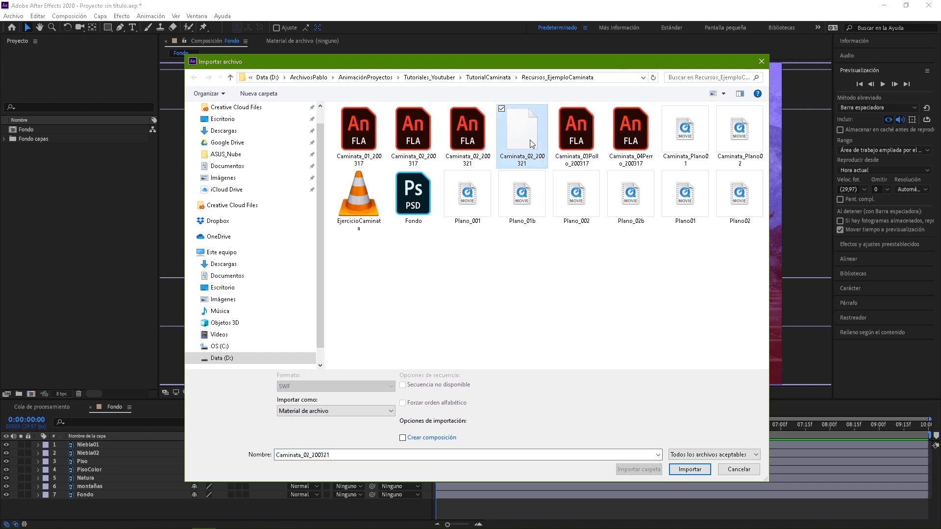
click(298, 412)
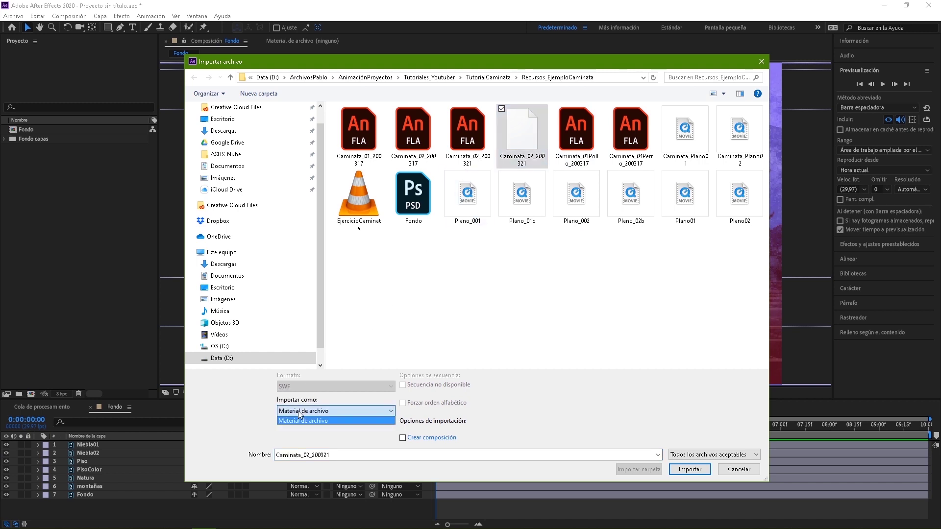
click(317, 421)
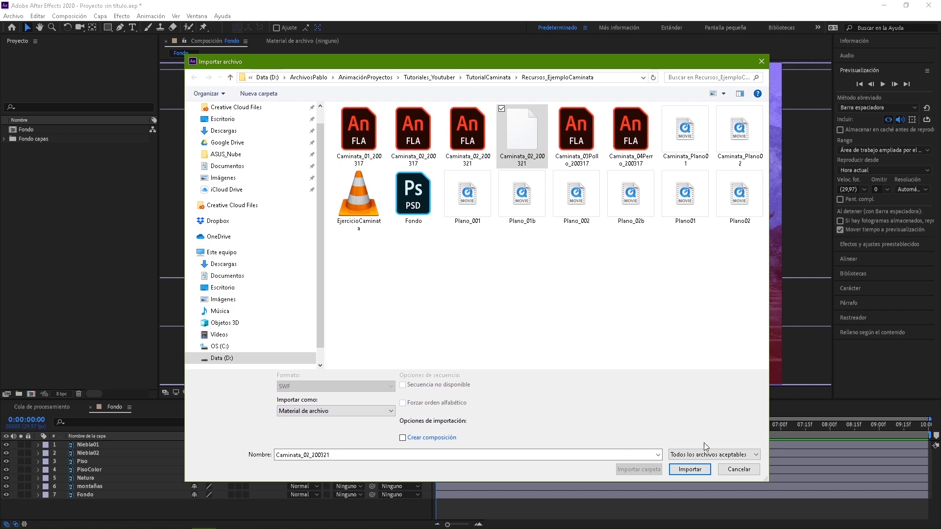
click(690, 469)
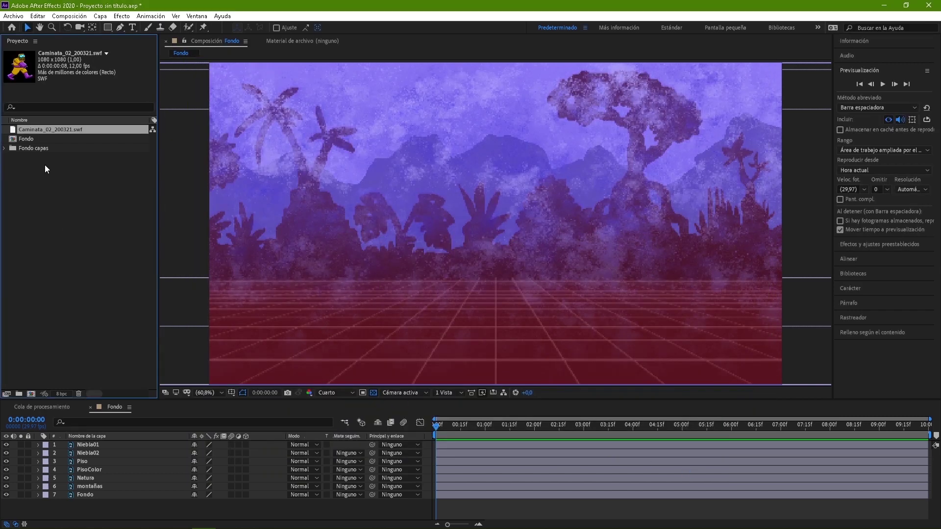
- Place Caminata_02_200321.swf between the Niebla02 and Piso layers of the Fondo composition and preview the walk from the first frame
drag(42, 127, 92, 455)
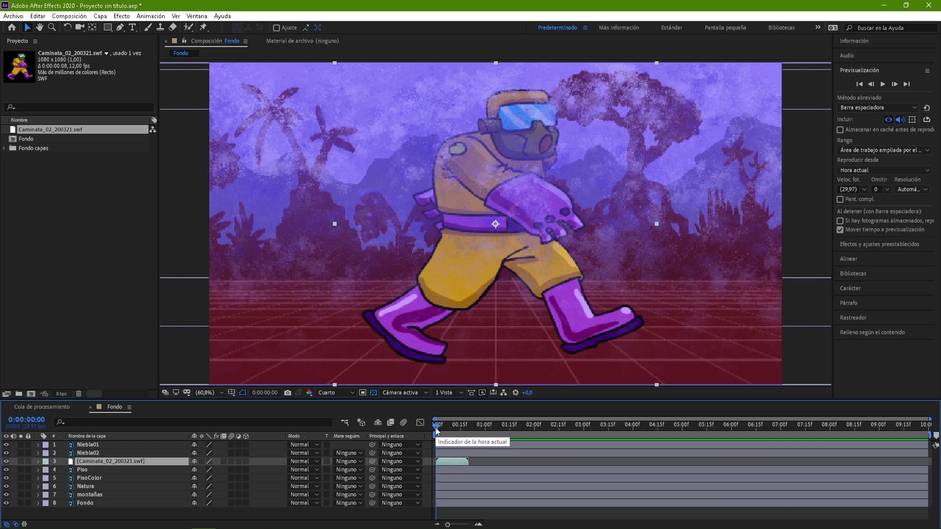
mouse_move(435, 427)
mouse_down()
mouse_move(490, 431)
mouse_move(449, 432)
mouse_up()
key(Home)
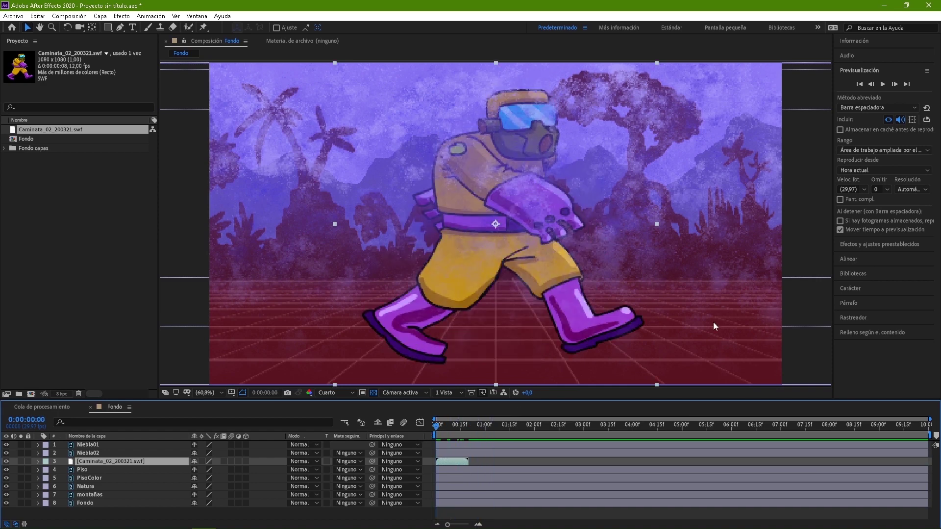
click(883, 84)
click(882, 84)
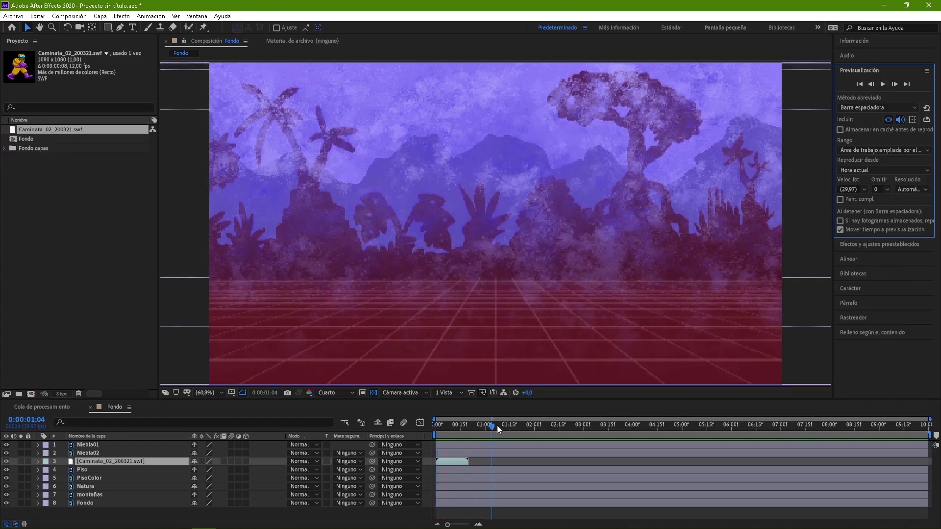
- Increase the loop count in the footage interpretation of Caminata_02_200321.swf so the clip lasts 10 seconds
drag(448, 425, 409, 424)
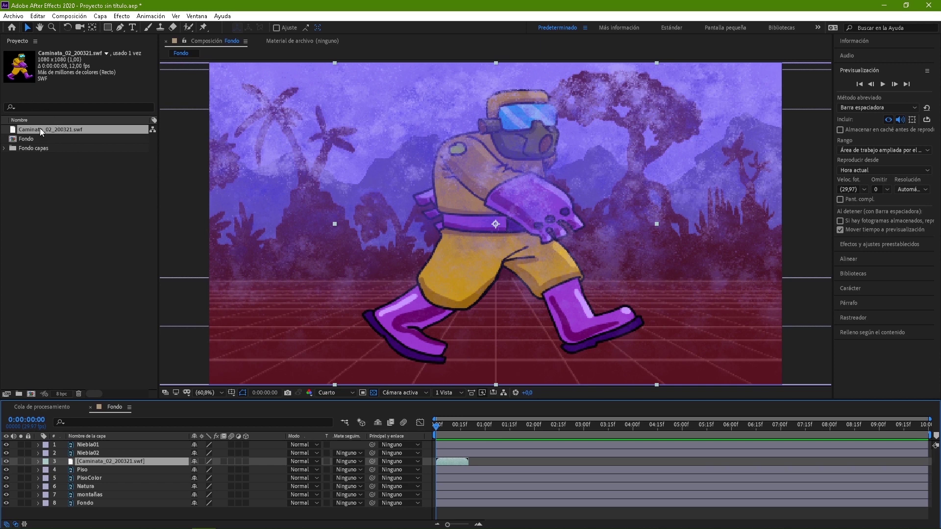
right_click(58, 131)
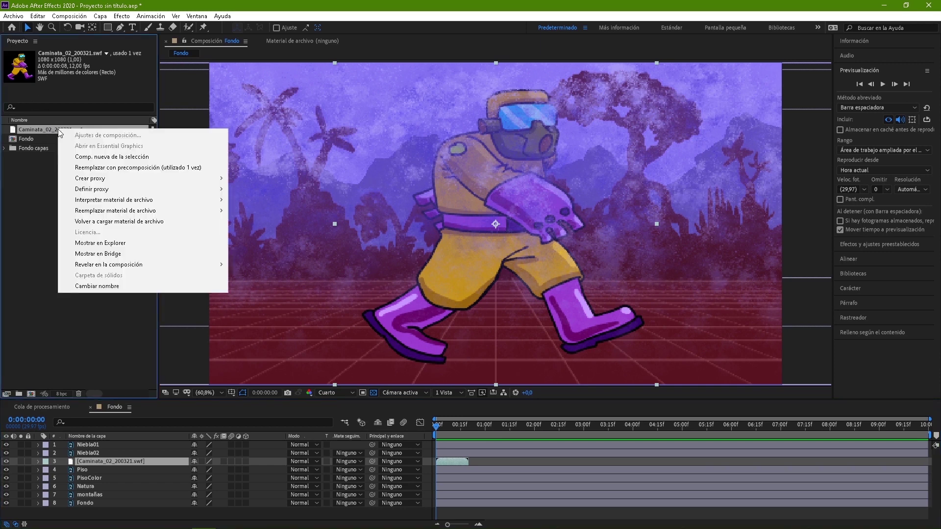
mouse_move(147, 203)
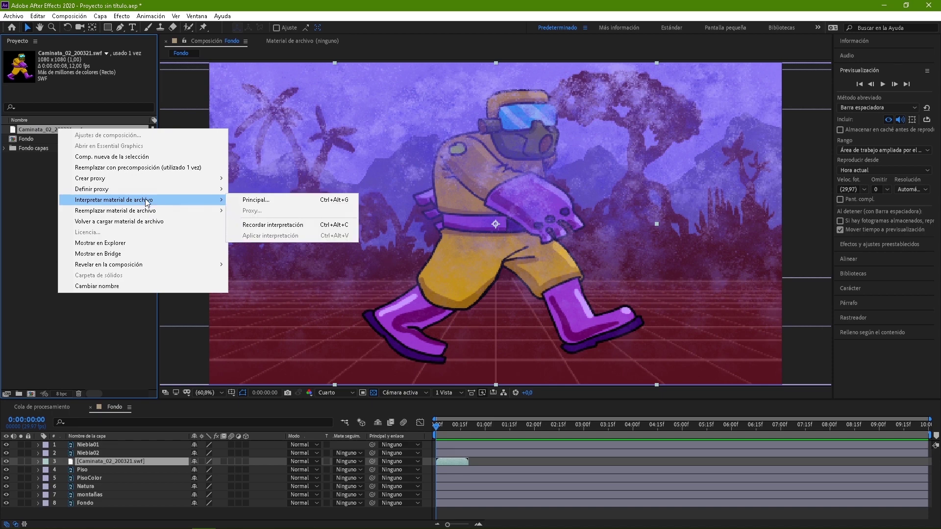
click(249, 201)
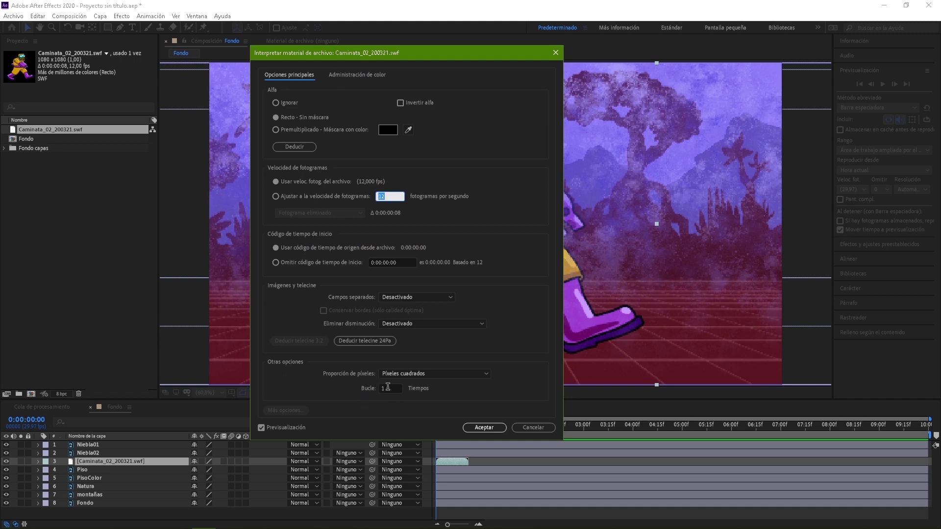
click(388, 387)
click(480, 426)
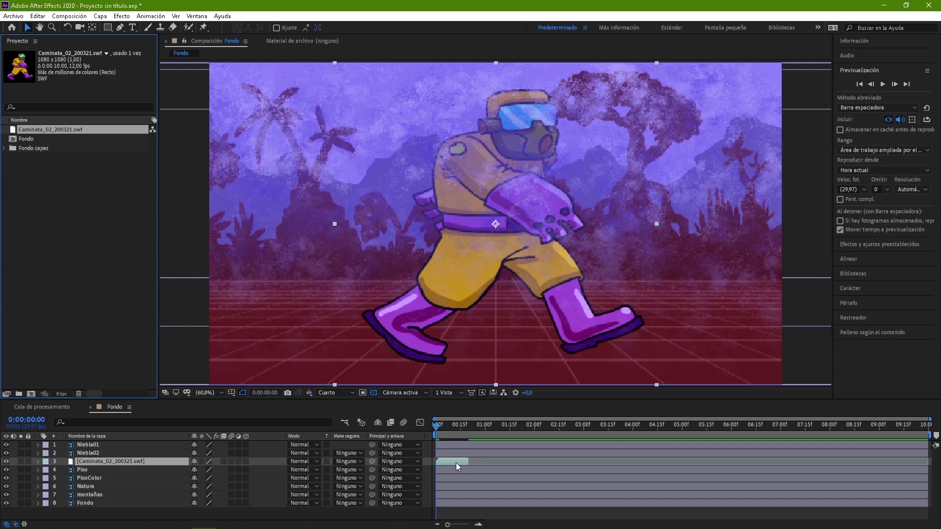
- Extend the Caminata_02_200321.swf layer to the composition's end and preview the looping walk from the first frame
drag(468, 461, 928, 462)
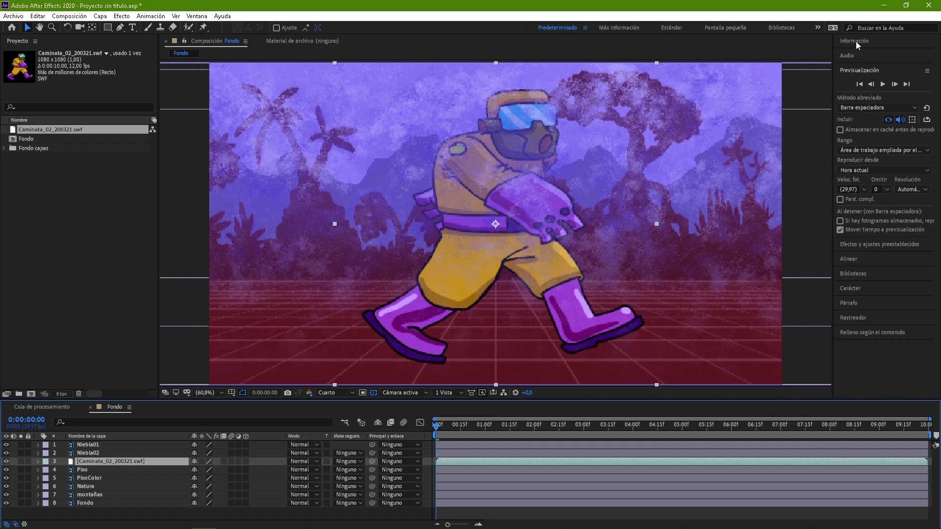
click(885, 85)
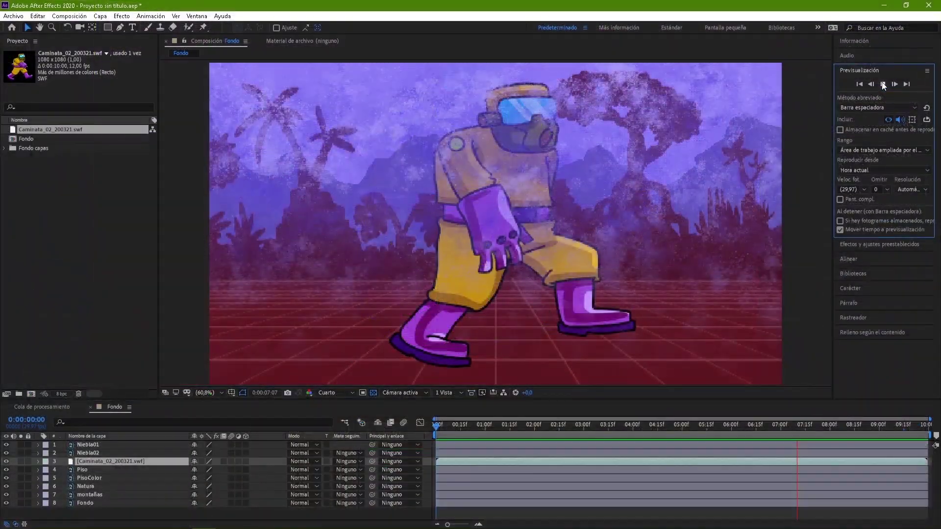
click(861, 84)
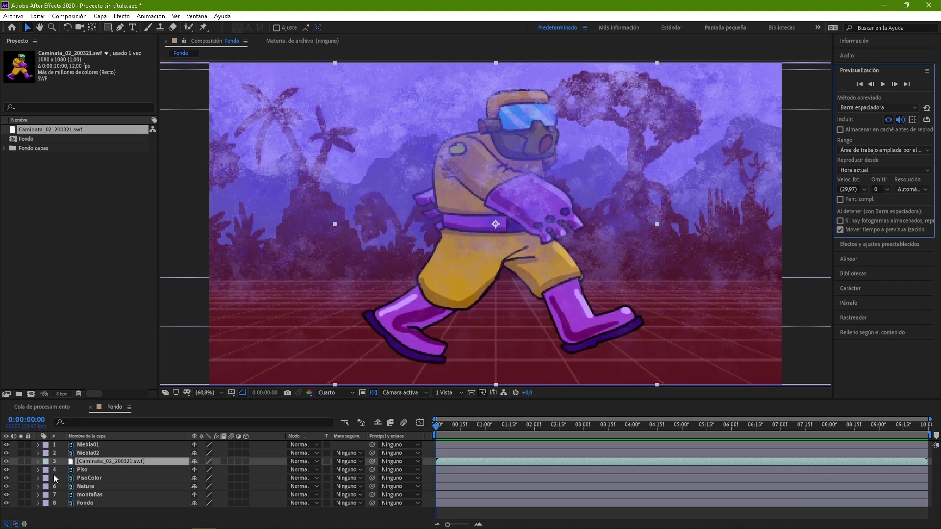
- Scale the Caminata_02_200321.swf layer to 45% and move the character to the floor's left side, at about 237, 795
key(ctrl+grave)
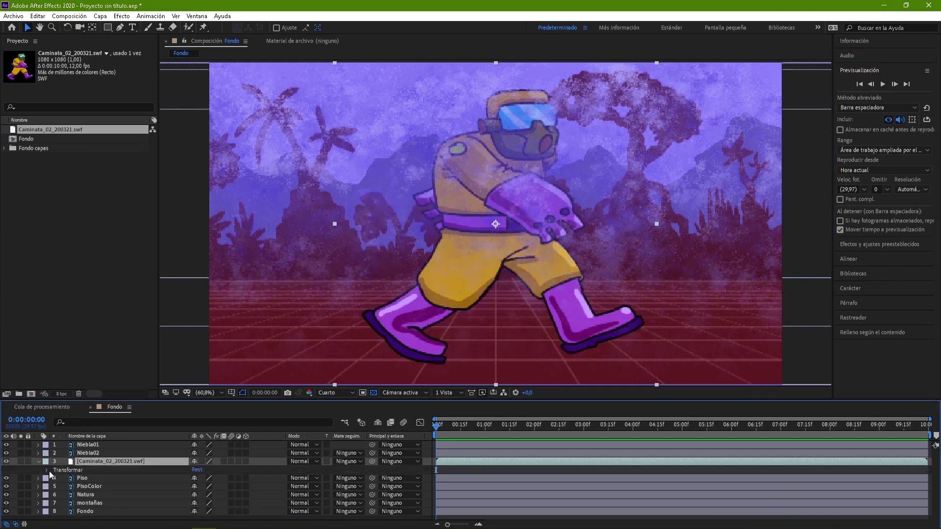
click(47, 470)
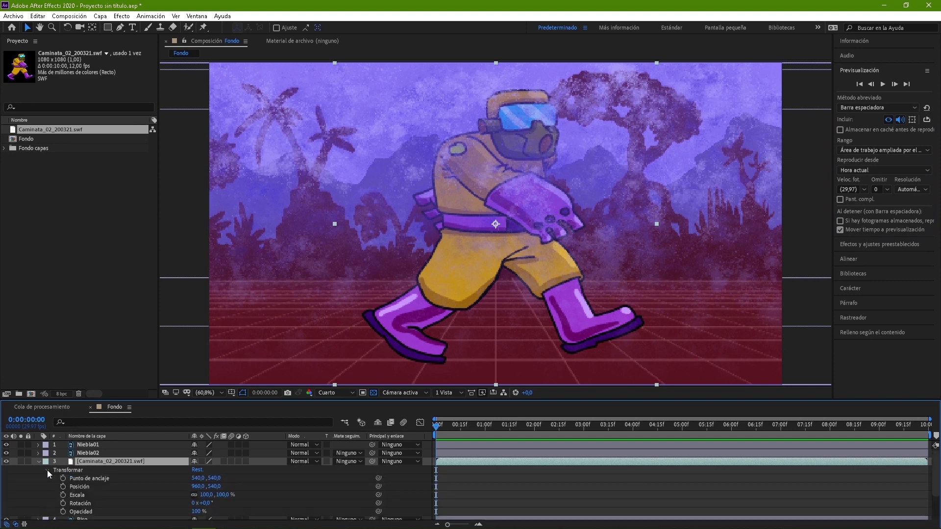
scroll(165, 477, down, 1)
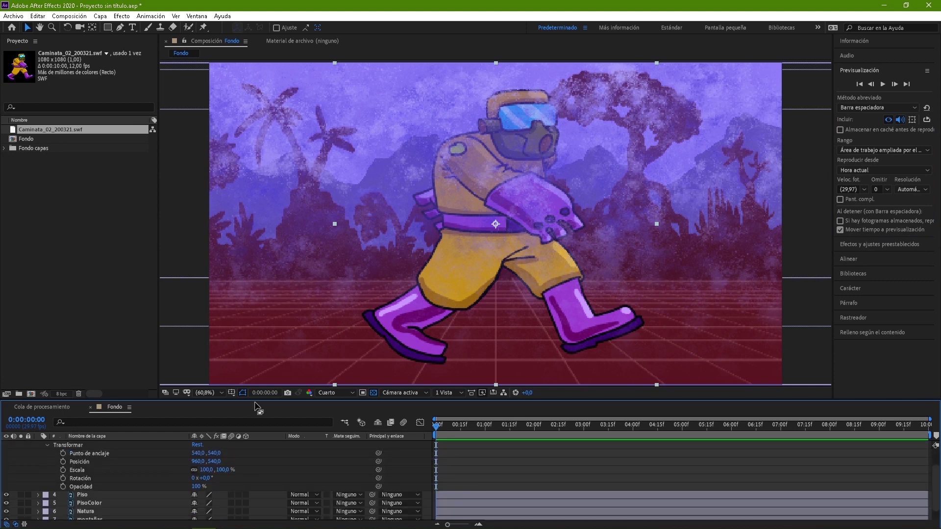
drag(254, 391, 253, 380)
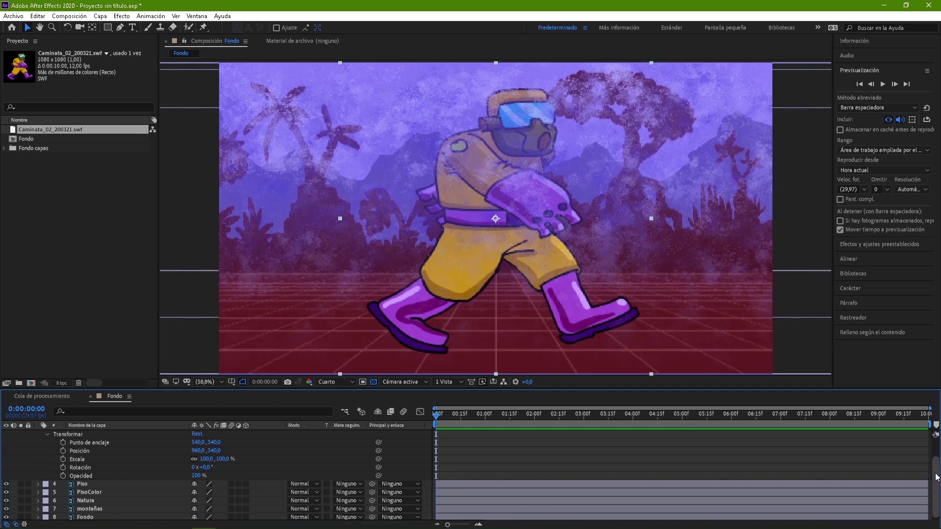
scroll(934, 473, up, 1)
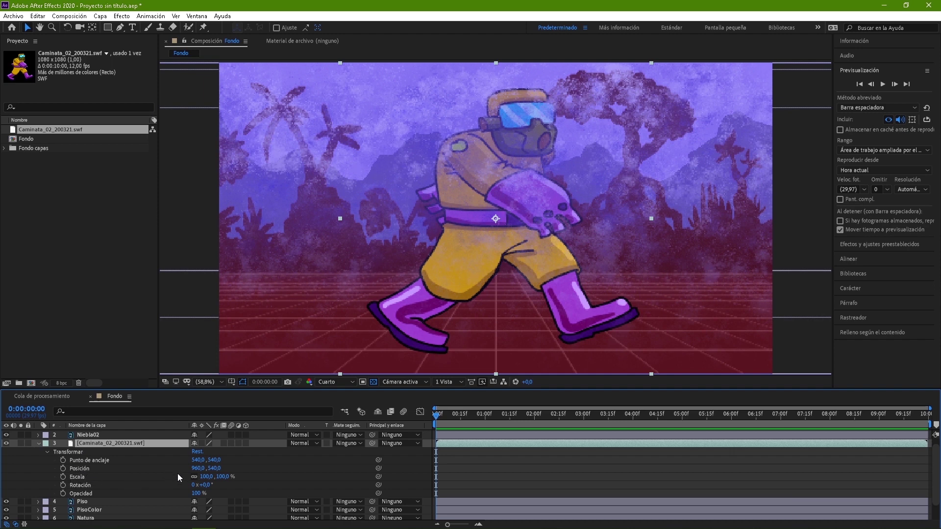
click(207, 476)
text(45)
key(Return)
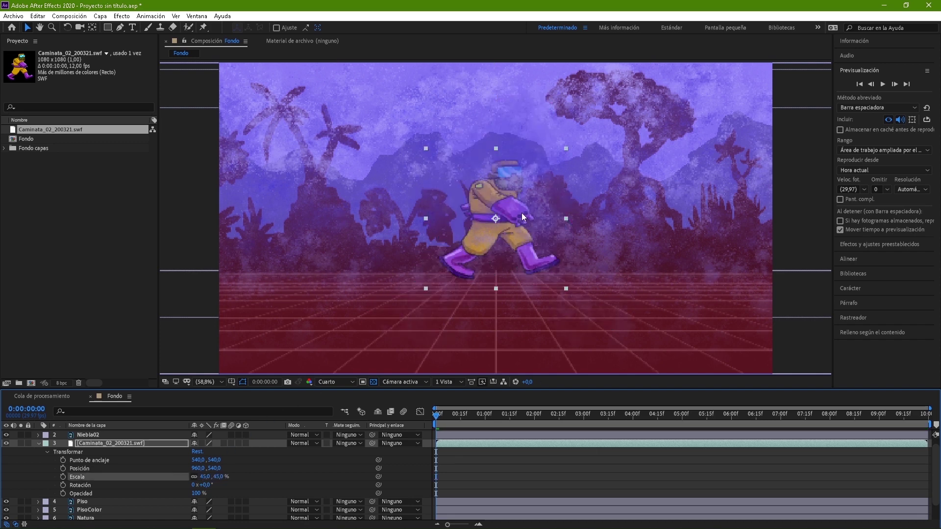
drag(470, 244, 263, 317)
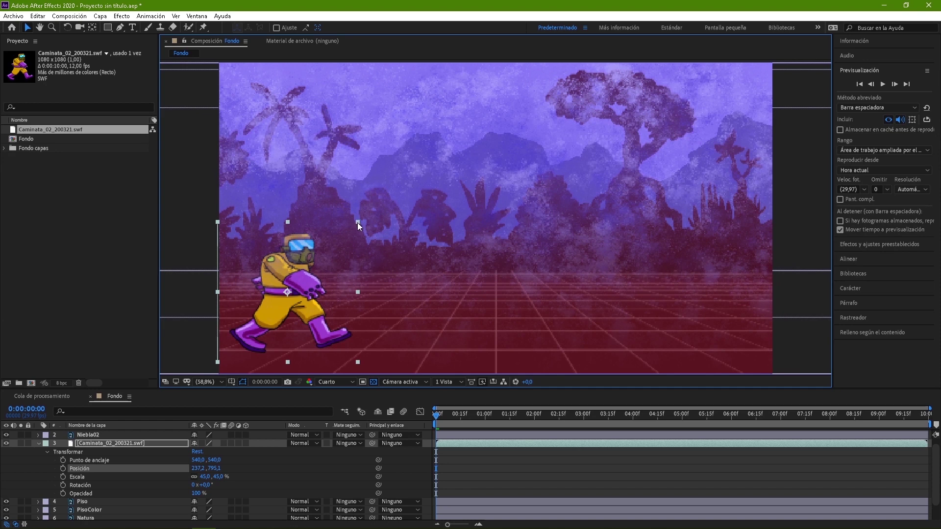
- Try shrinking the character freehand to about 36,8%, and restore its scale to 45%
key(ctrl+shift+a)
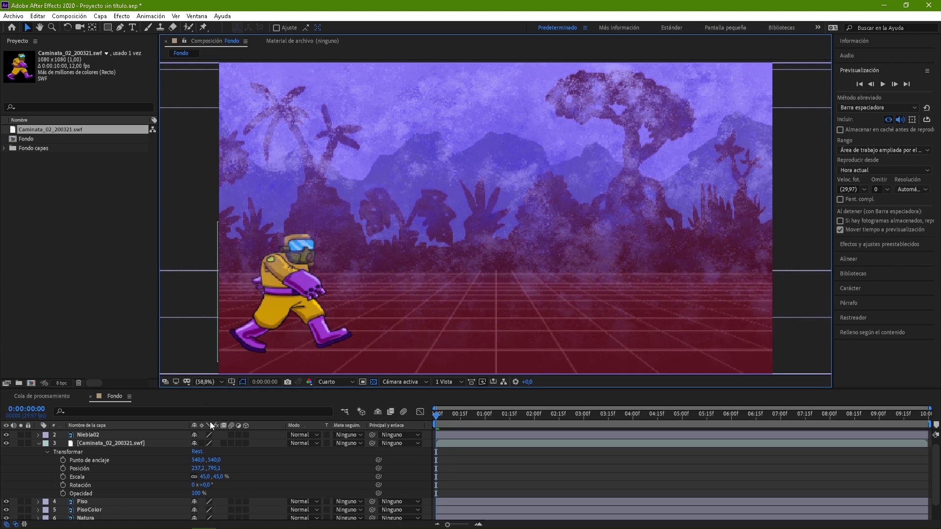
click(443, 443)
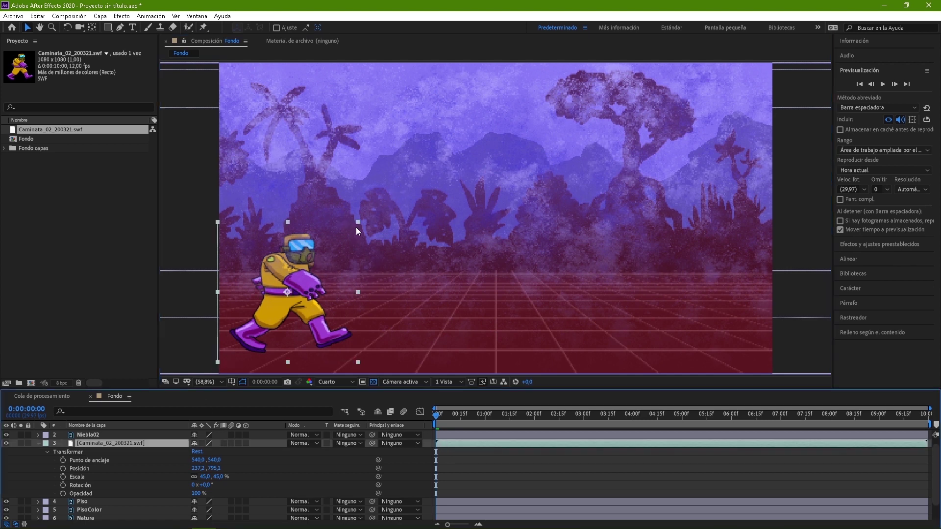
mouse_move(358, 222)
mouse_down()
mouse_move(399, 181)
mouse_move(350, 239)
mouse_up()
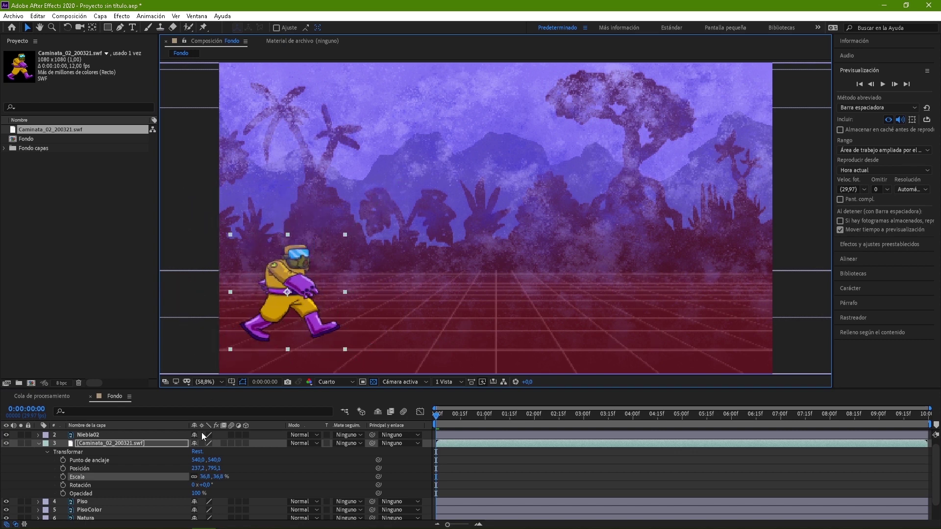
click(204, 477)
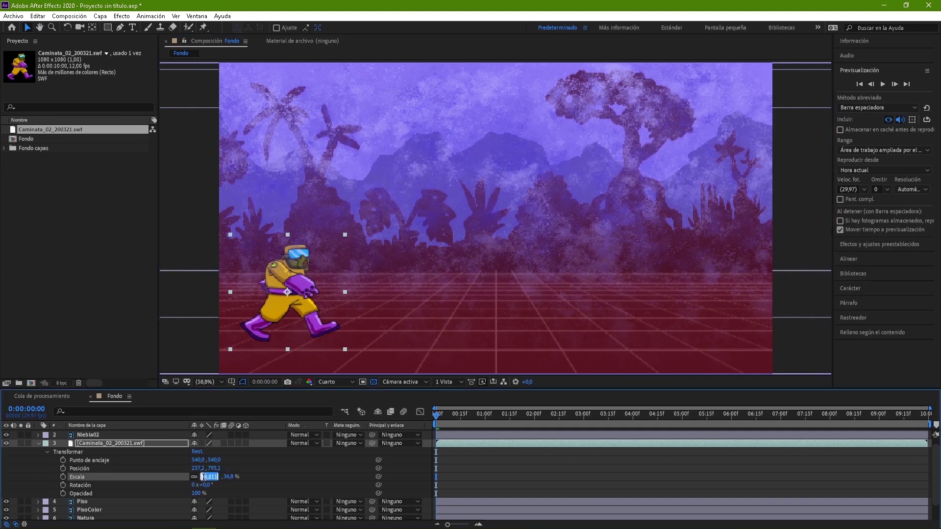
text(45)
key(Return)
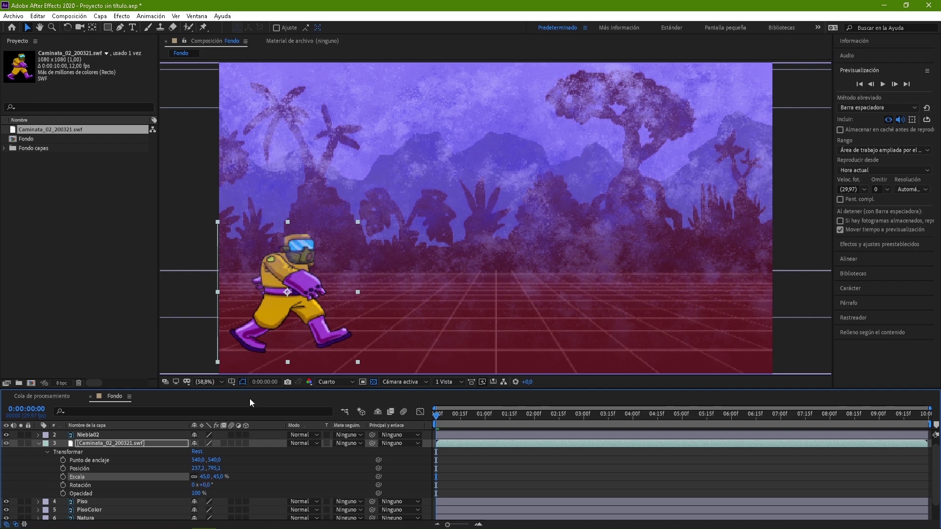
- Adjust the character's position to about 221,2, 719,1 and enable Position keyframing at the first frame
drag(216, 470, 183, 464)
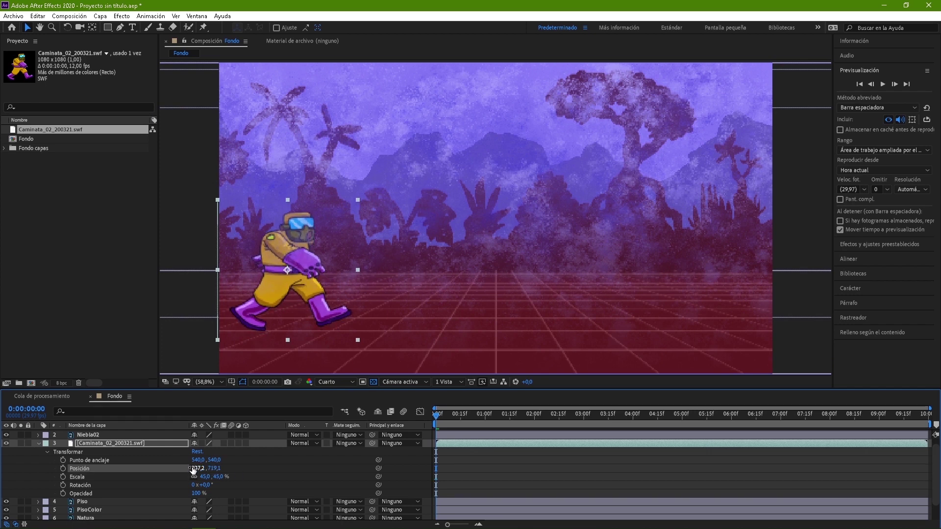
drag(195, 468, 186, 467)
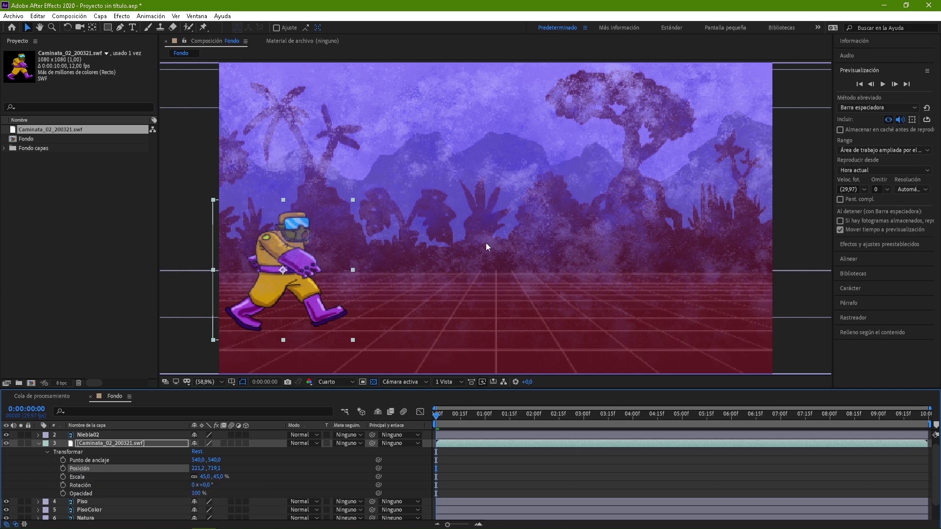
click(63, 469)
mouse_move(436, 470)
- At 0:00:09:29, move the character horizontally to the scene's right side, at about 1697,4, 719,1, to keyframe its end position
key(space)
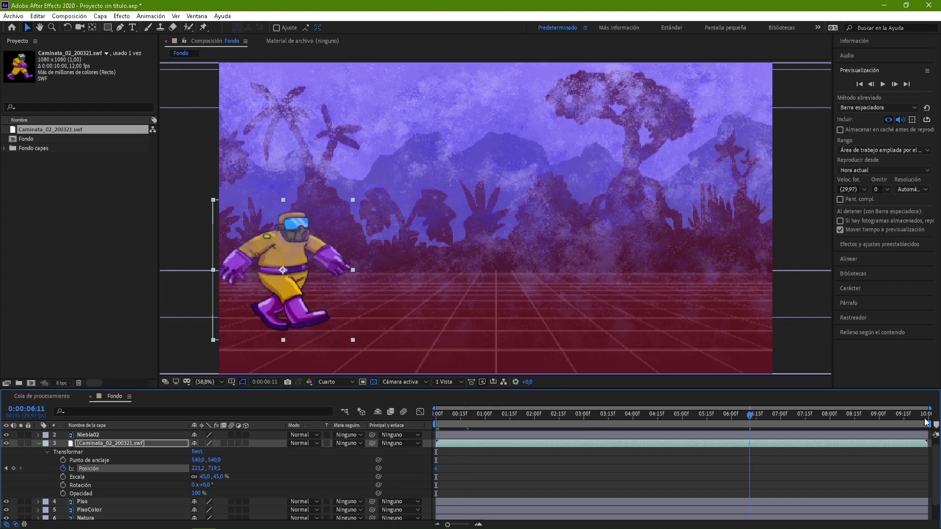
click(931, 422)
click(931, 423)
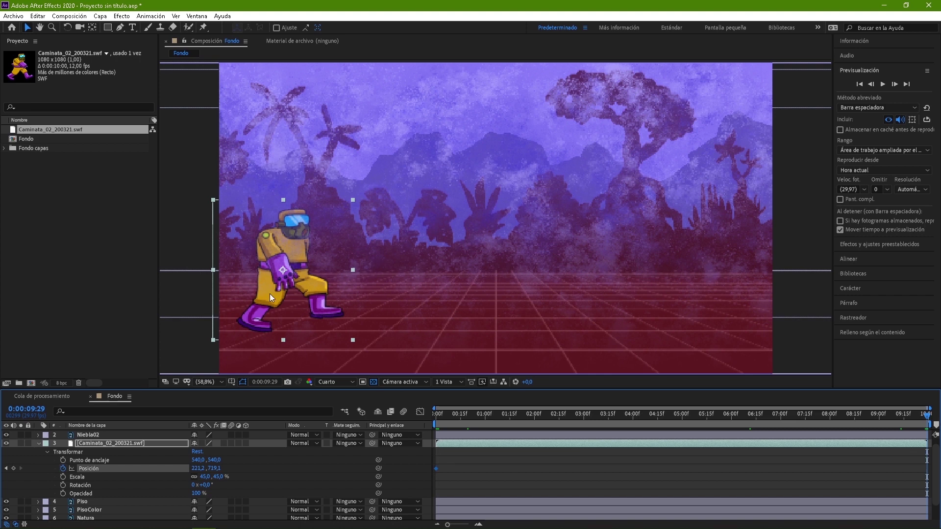
click(293, 278)
drag(293, 278, 719, 289)
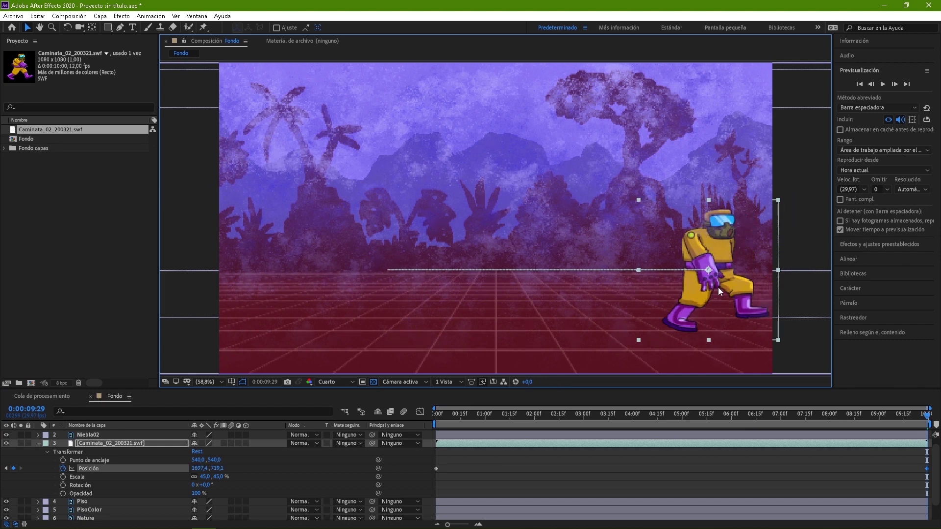
- Preview the character's walk across the scene from the first frame, and return to the start
click(859, 85)
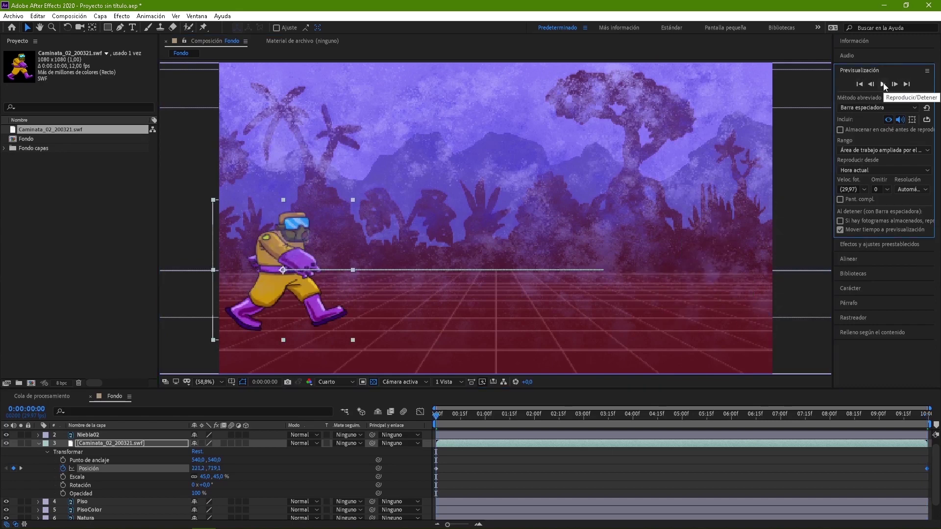
click(883, 84)
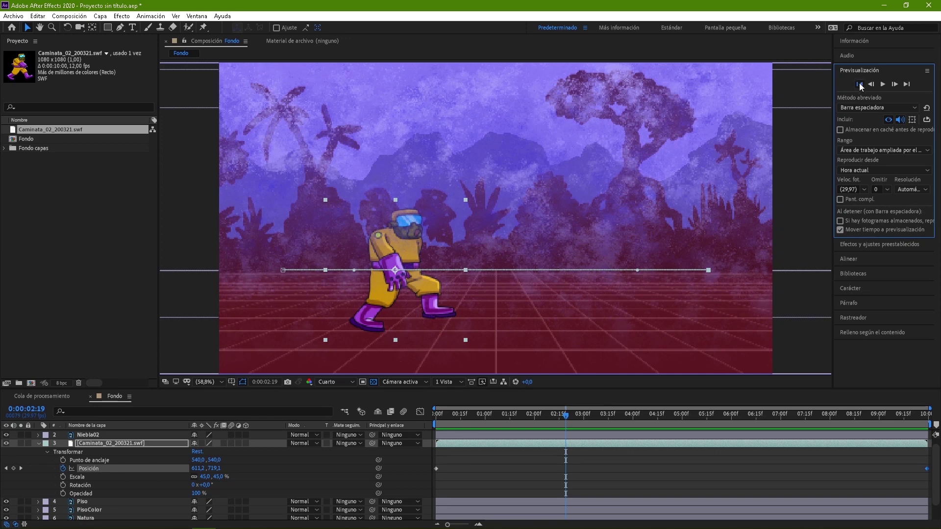
click(860, 84)
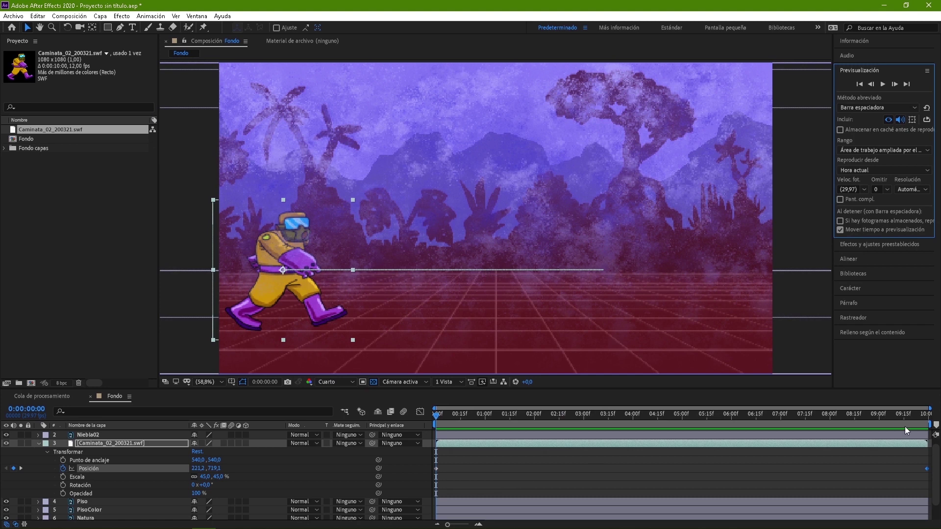
- Move the character's final Position keyframe to 0:00:06:00 so it crosses the scene faster
mouse_move(929, 424)
mouse_down()
mouse_move(844, 429)
mouse_move(930, 426)
mouse_up()
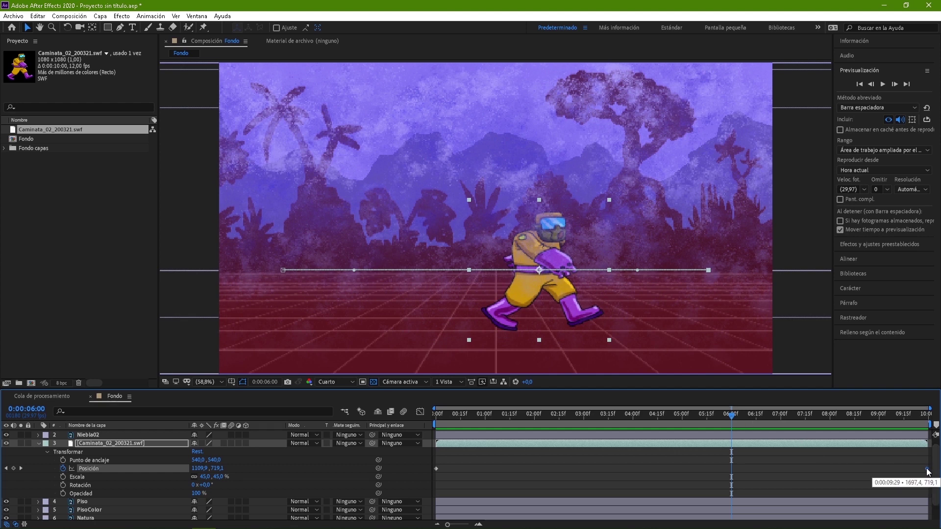
drag(928, 469, 735, 475)
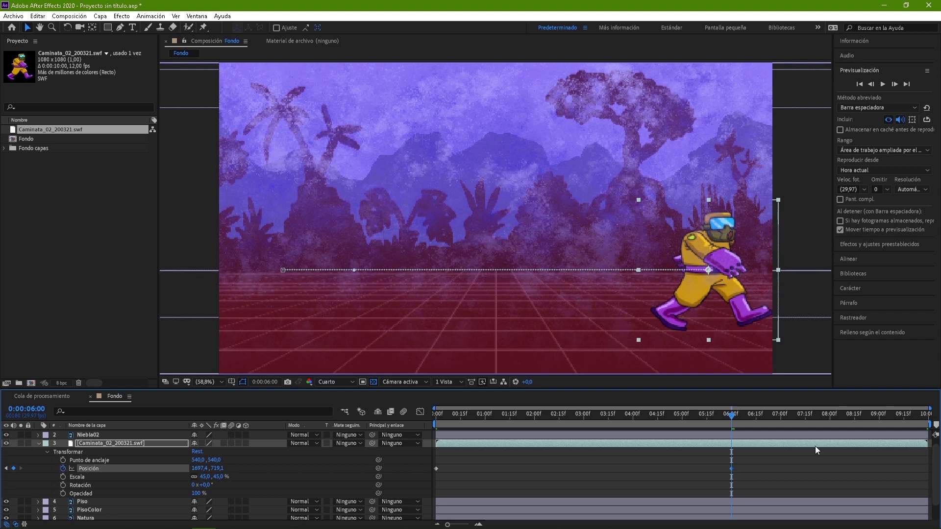
mouse_move(930, 425)
mouse_down()
mouse_move(747, 431)
mouse_move(930, 431)
mouse_up()
- Preview the retimed walk from the first frame, and return to the start
click(862, 86)
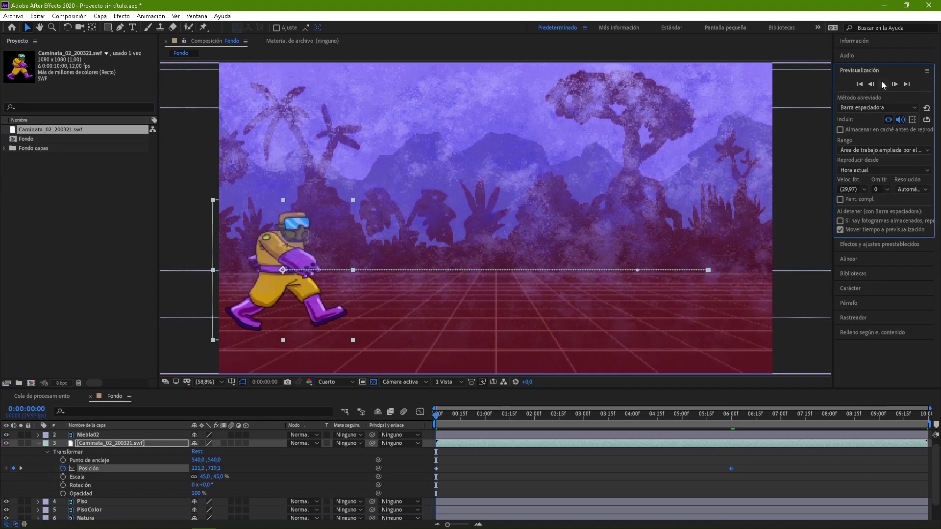
click(883, 84)
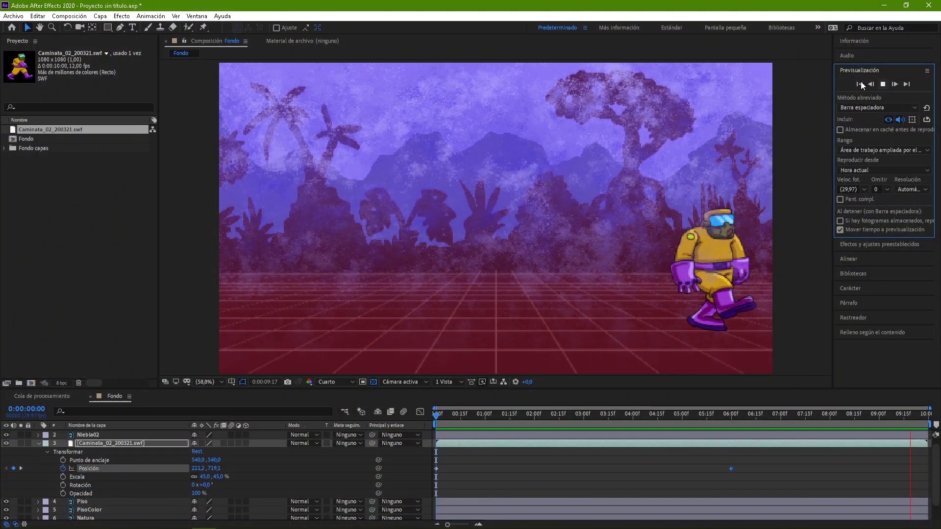
click(860, 84)
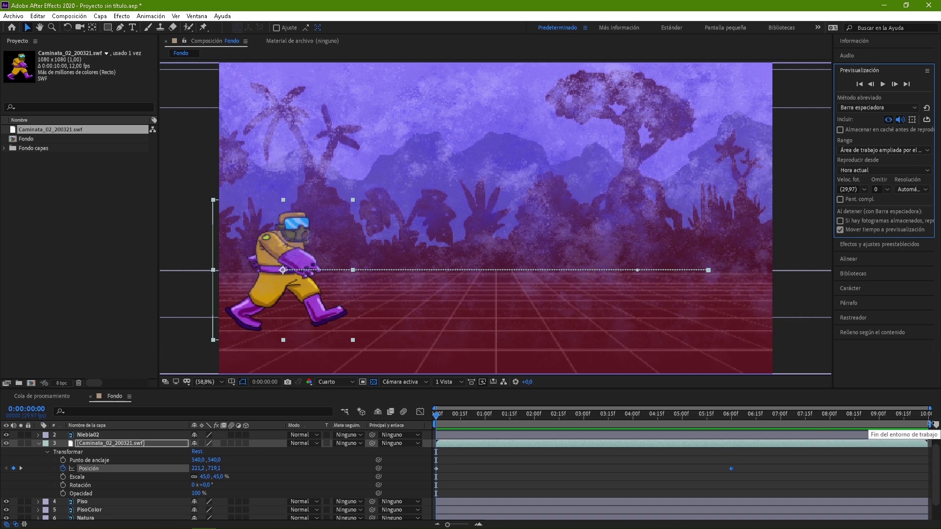
- Shorten the work area so it ends at the last Position keyframe, at about 6 seconds
drag(930, 425, 813, 426)
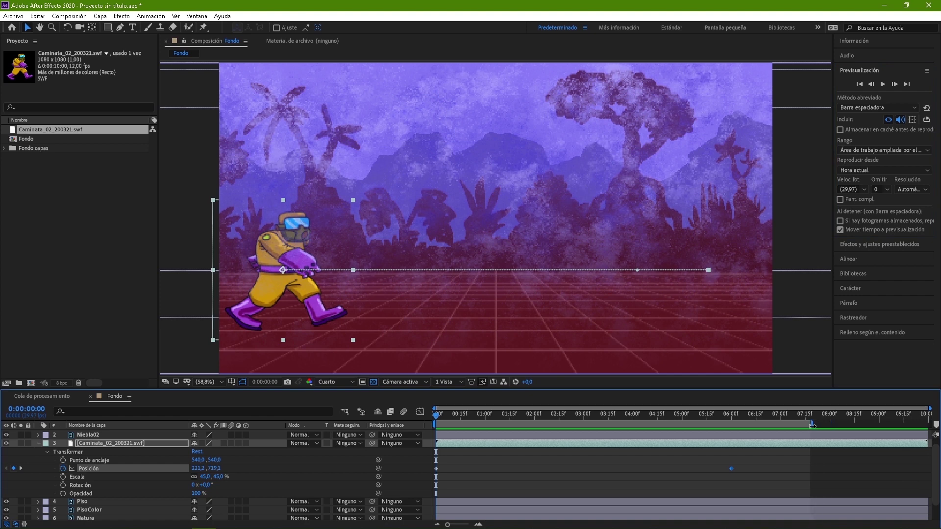
drag(813, 426, 733, 426)
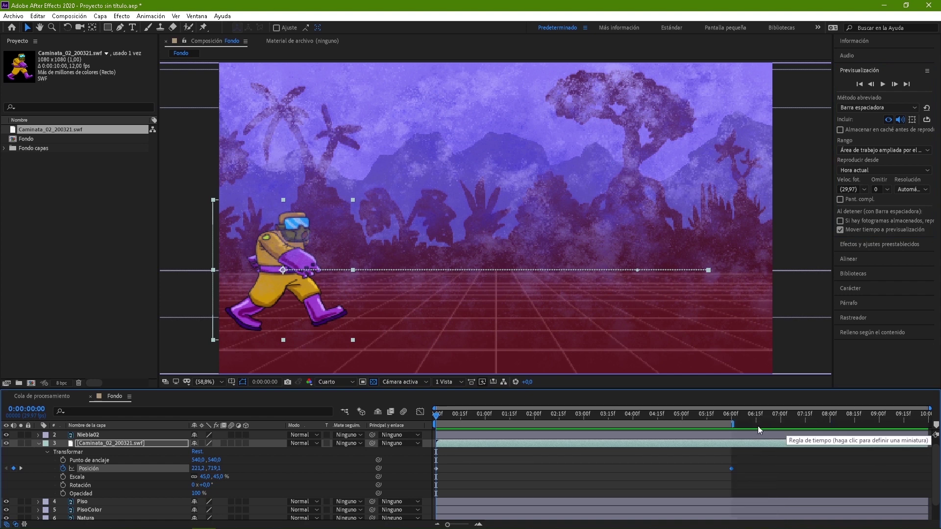
- Fit the work area's end to the last Position keyframe at 0:00:06:00 and trim the composition to the work area
drag(734, 423, 743, 425)
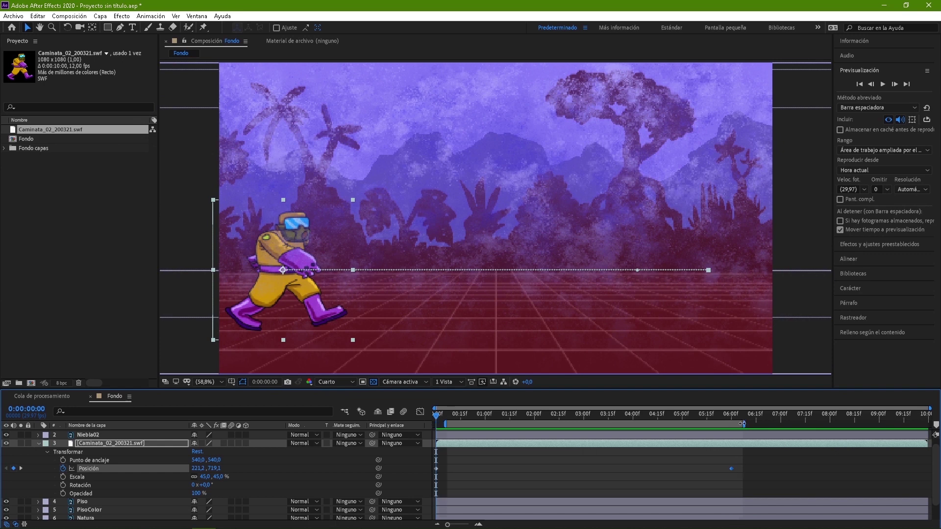
key(ctrl+z)
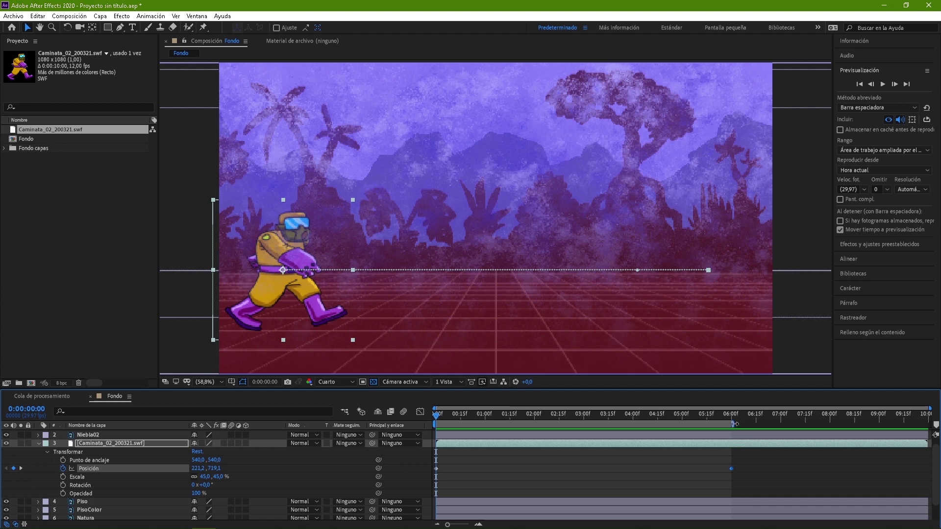
mouse_move(735, 424)
mouse_down()
mouse_move(745, 424)
mouse_move(740, 416)
mouse_up()
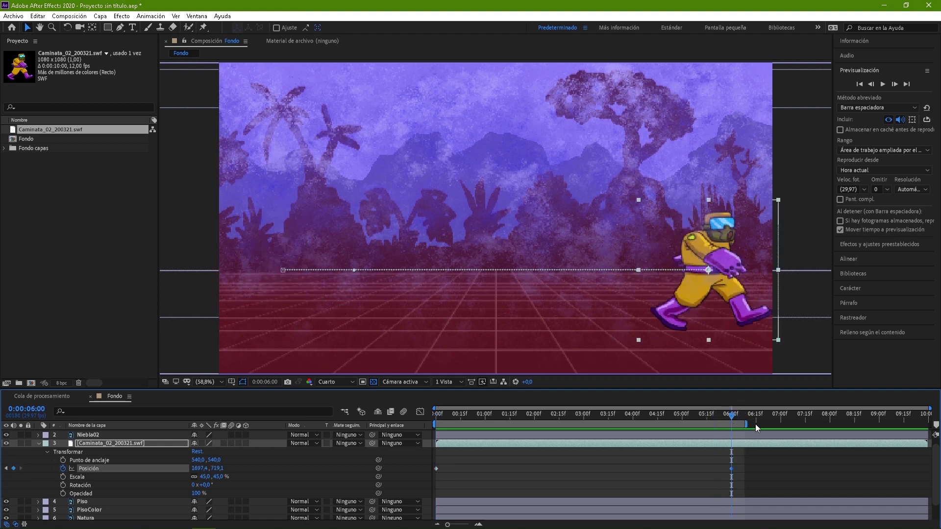
drag(747, 422, 742, 421)
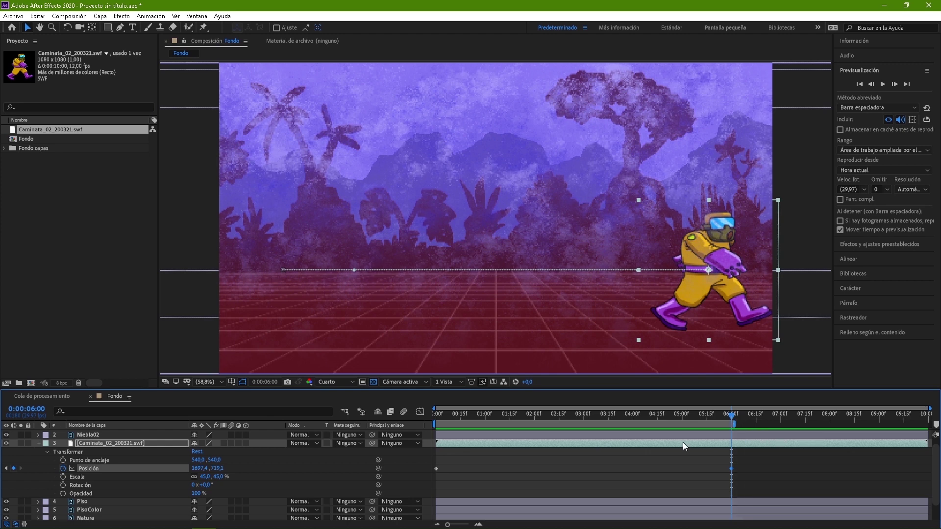
right_click(681, 425)
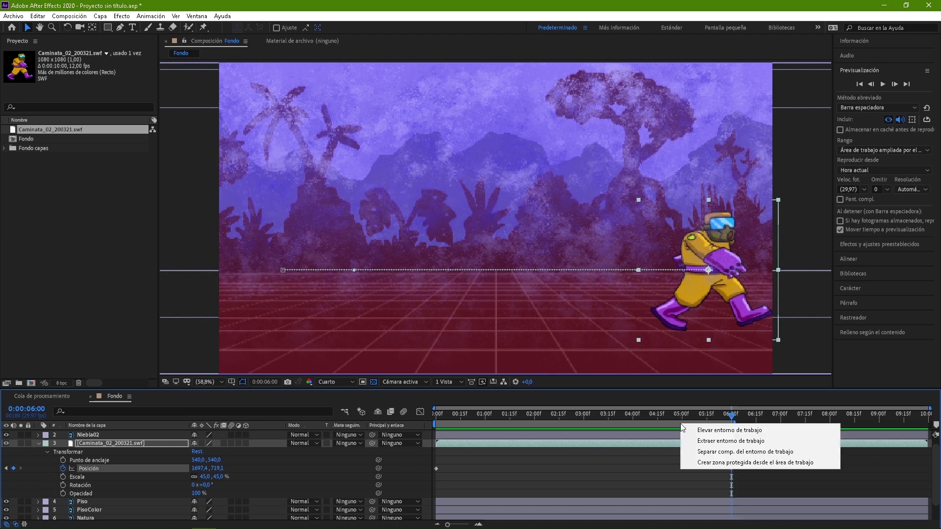
click(716, 452)
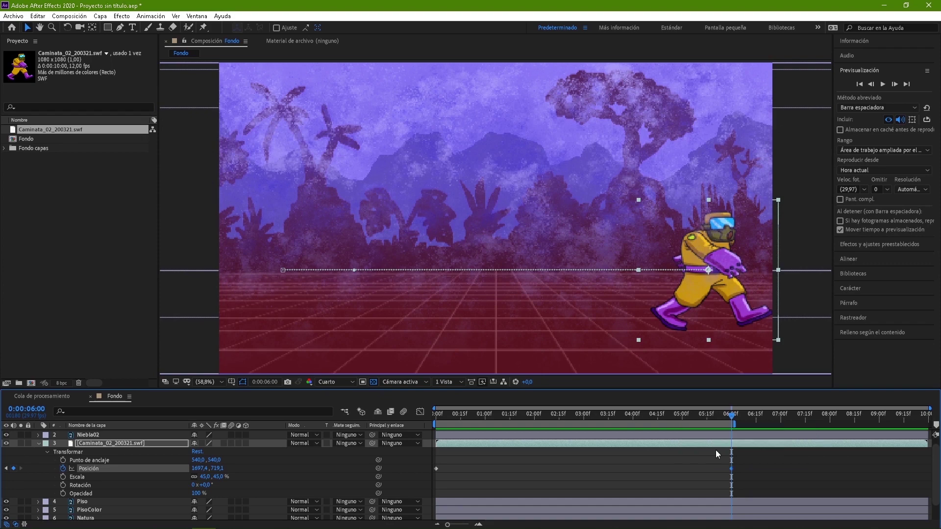
- Preview the trimmed composition from the first frame, and return to the start
click(860, 85)
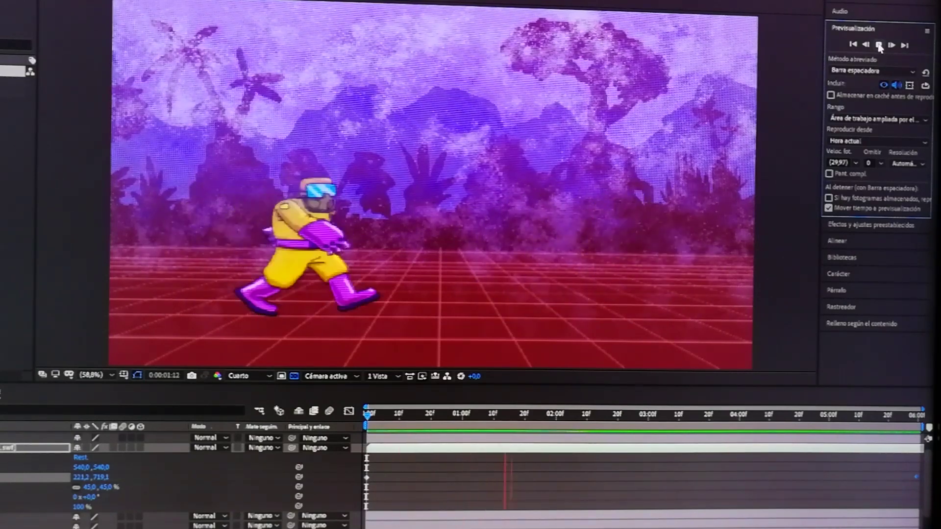
click(879, 45)
click(854, 44)
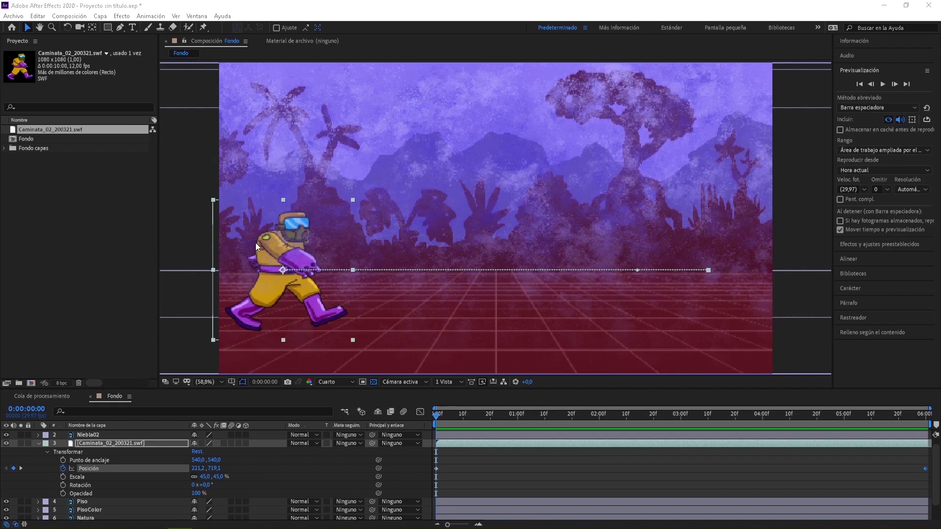
- Set the walking character's Position X at the first keyframe to about -249.8 so it starts outside the frame
click(436, 466)
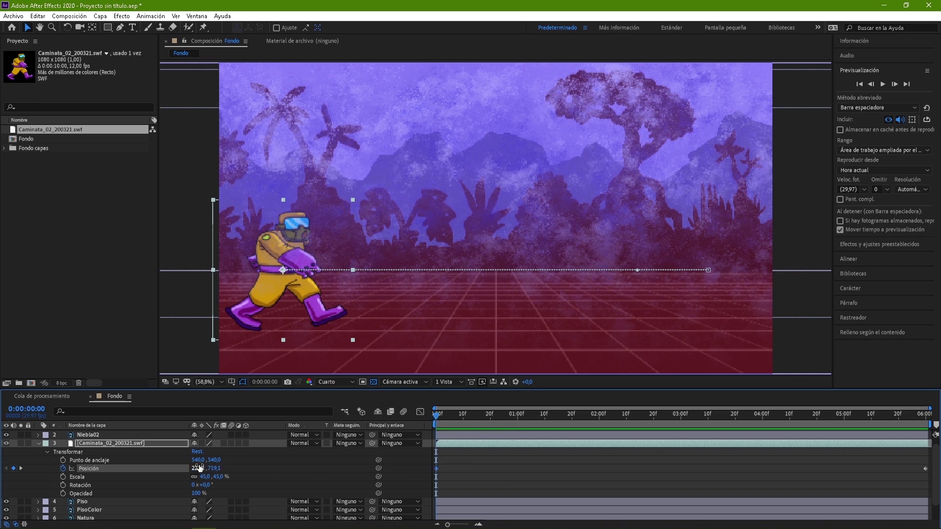
drag(198, 468, 9, 471)
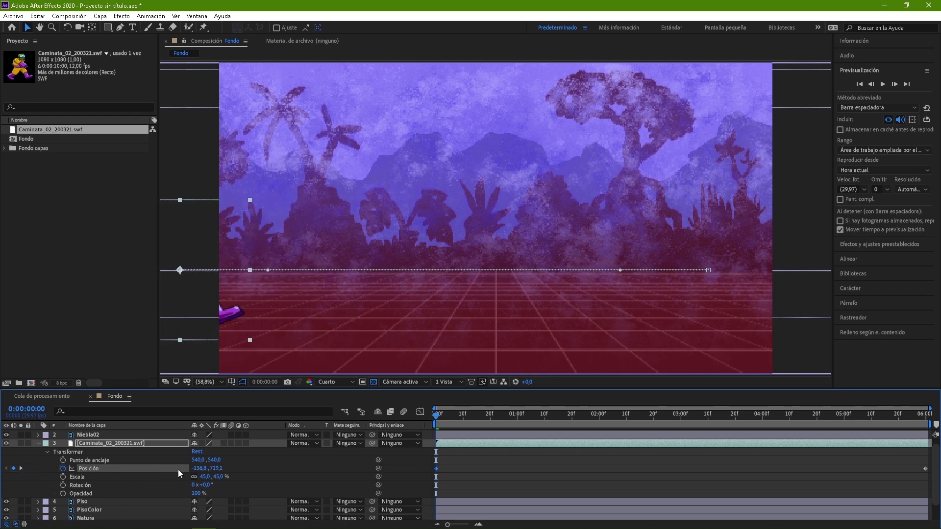
drag(182, 469, 134, 461)
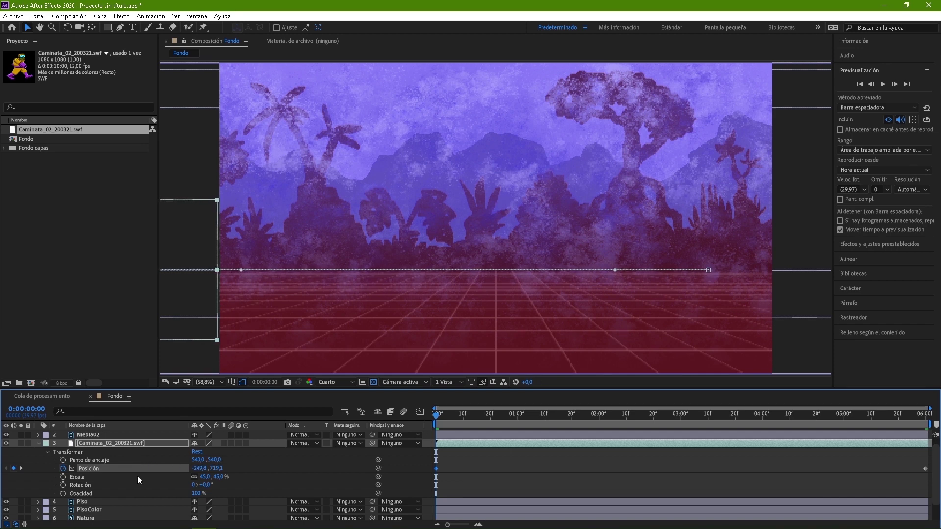
- Set the character's Position X at the 0:00:06:00 keyframe to about 2168.4 so it exits the frame, and collapse its layer
click(21, 468)
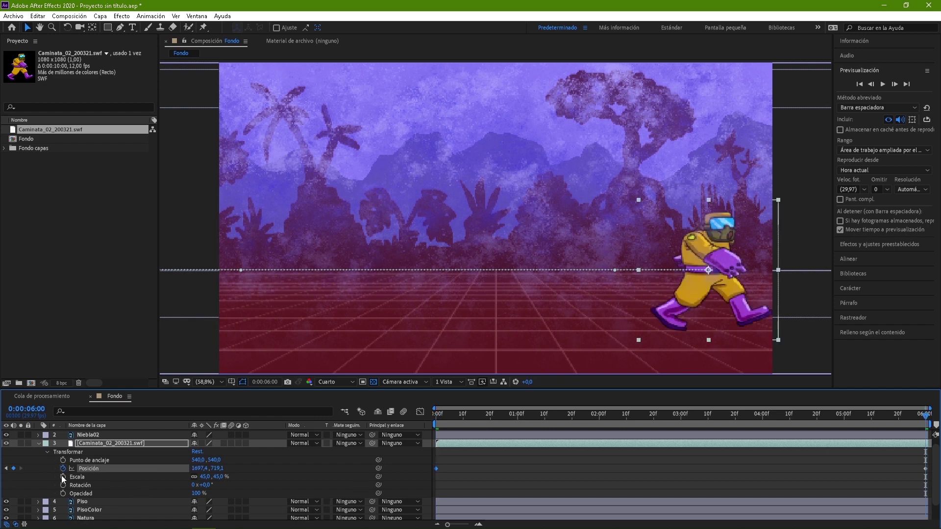
drag(199, 469, 443, 479)
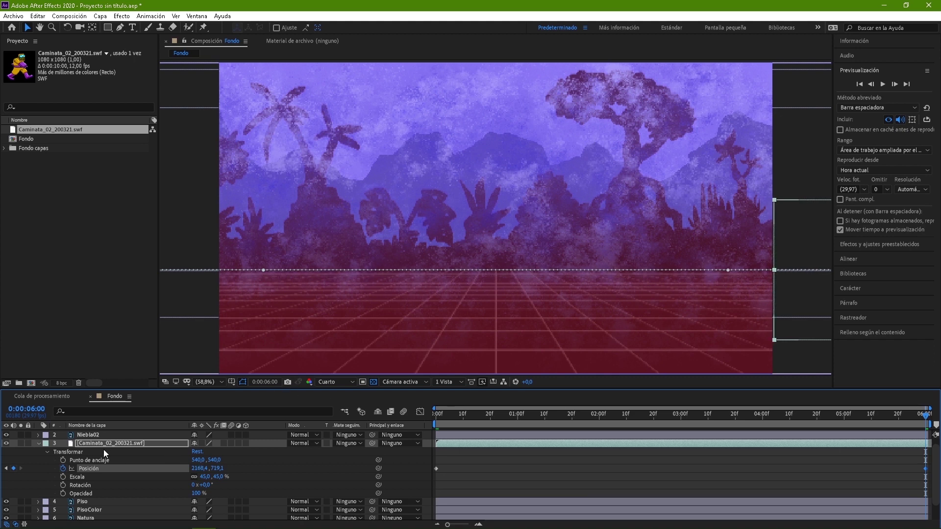
click(39, 444)
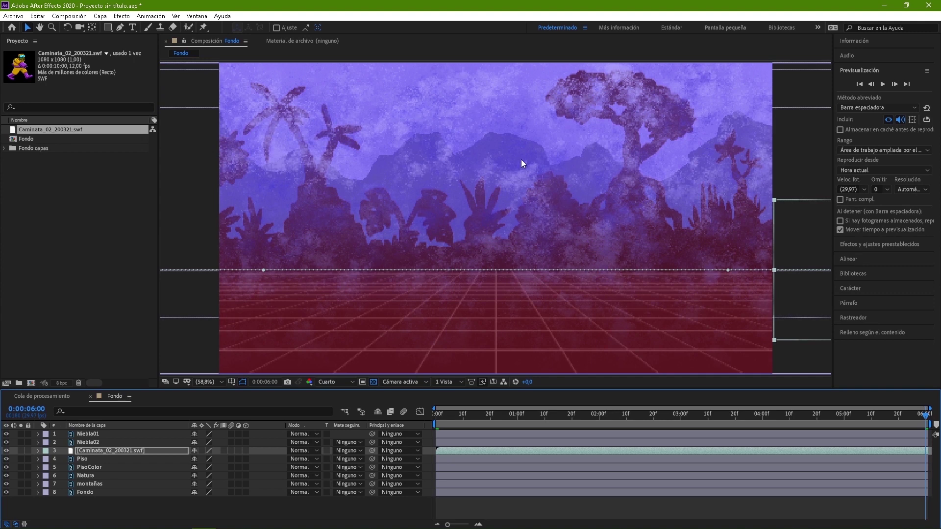
- Add a Position keyframe to the Niebla02 layer at the first frame with X at 1116
click(101, 442)
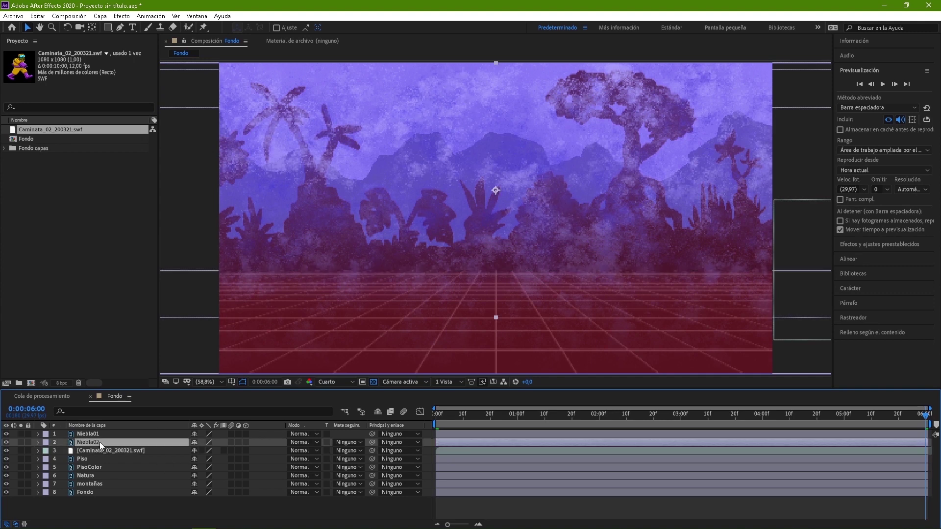
click(38, 442)
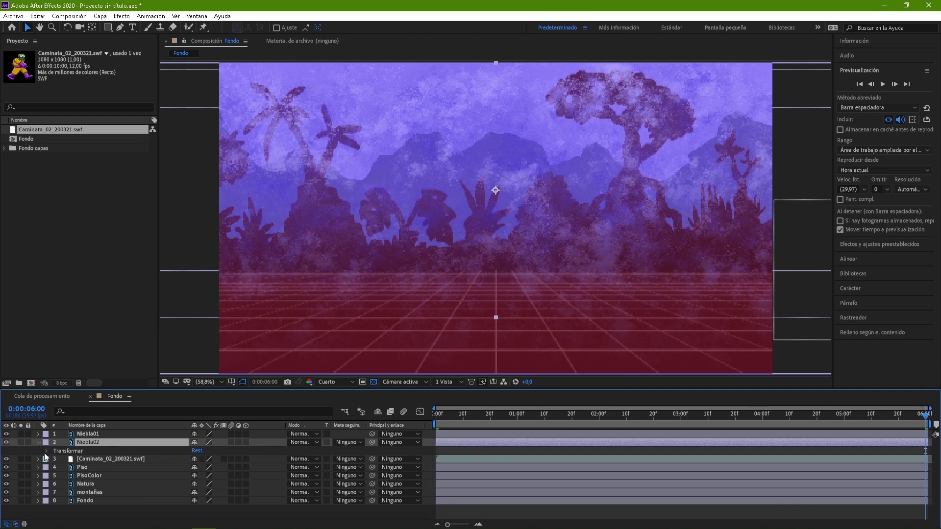
click(46, 451)
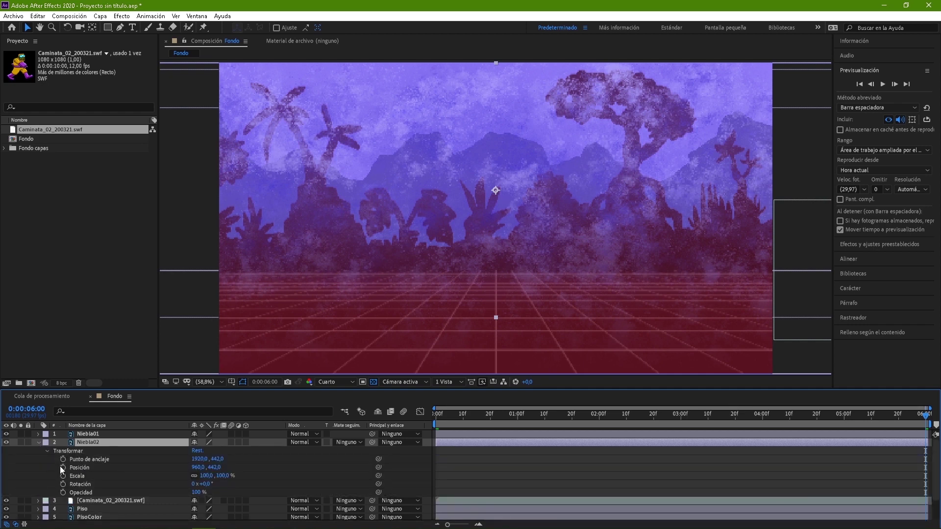
drag(453, 411, 414, 413)
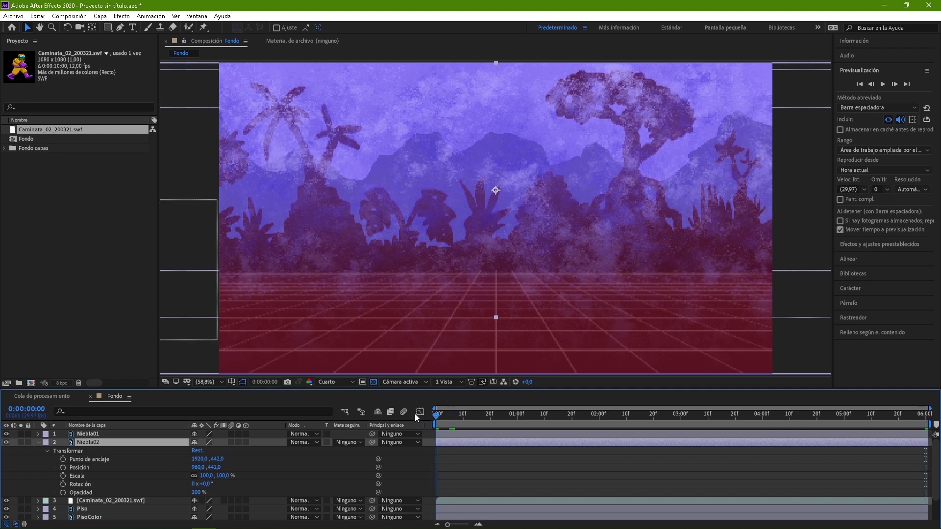
click(62, 467)
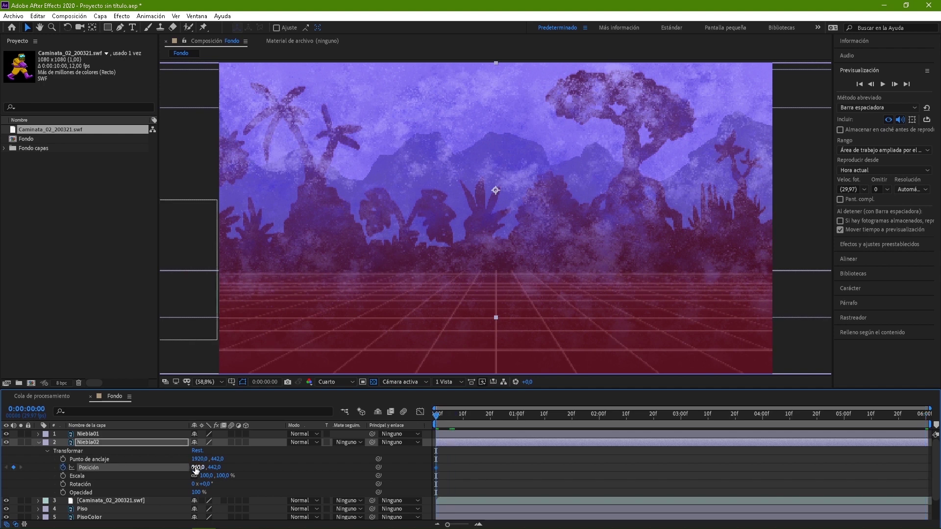
drag(198, 467, 263, 458)
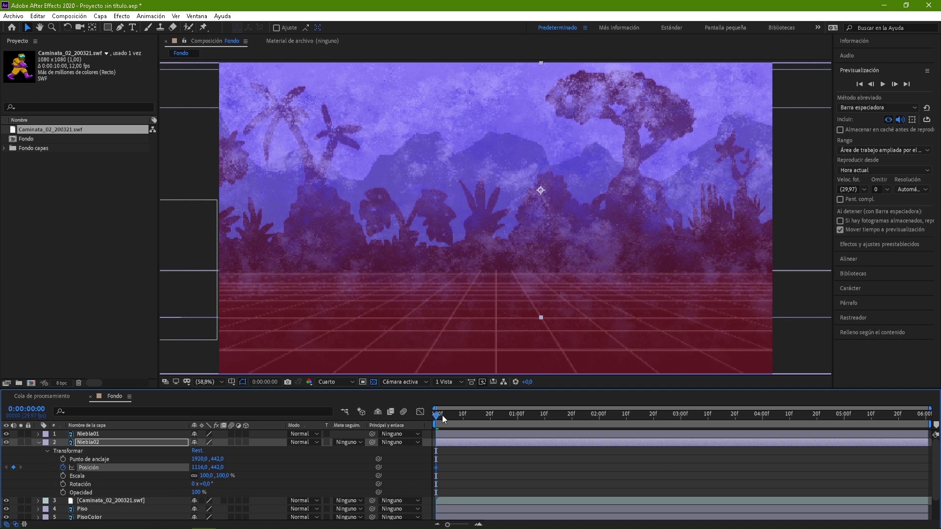
- Add a Niebla02 Position keyframe at 0:00:06:00 with X at 802, and collapse the layer
drag(662, 410, 928, 412)
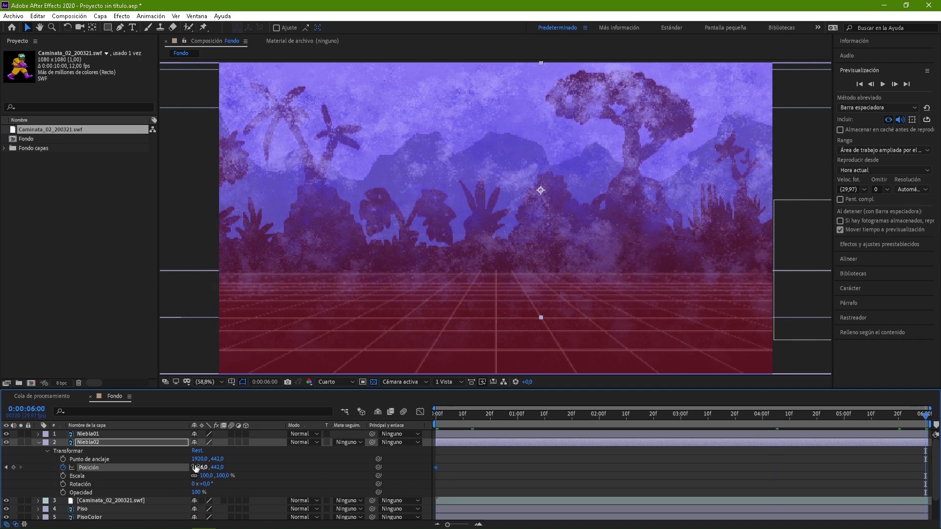
drag(198, 467, 38, 462)
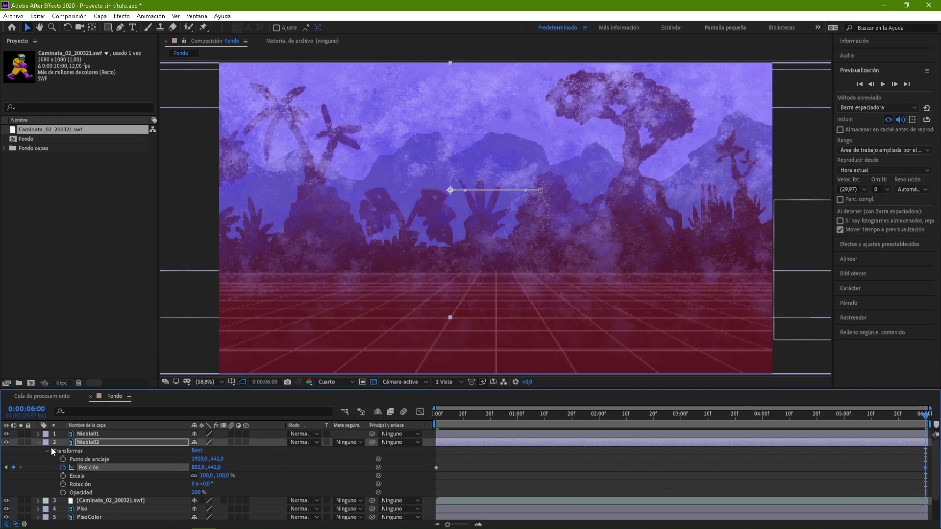
click(36, 443)
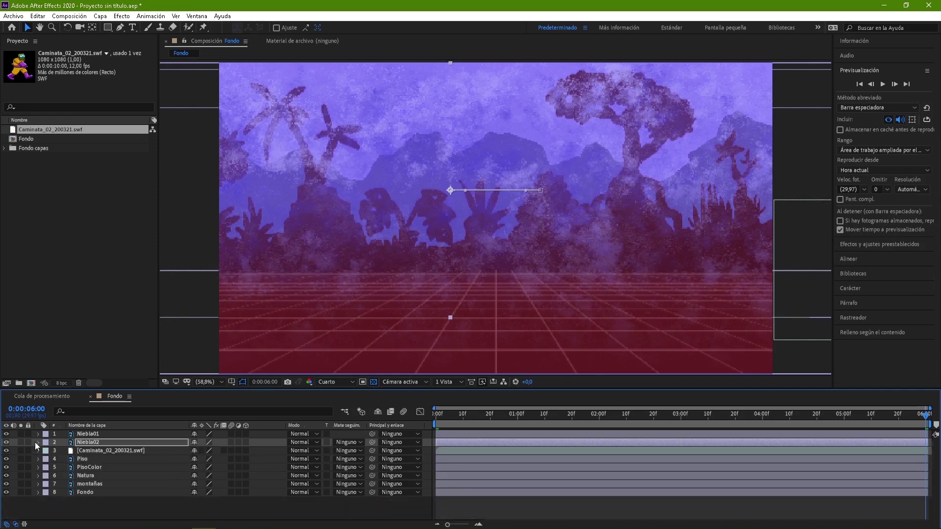
- Add a Position keyframe to the Niebla01 layer at the first frame with X at 1521
key(ctrl+Up)
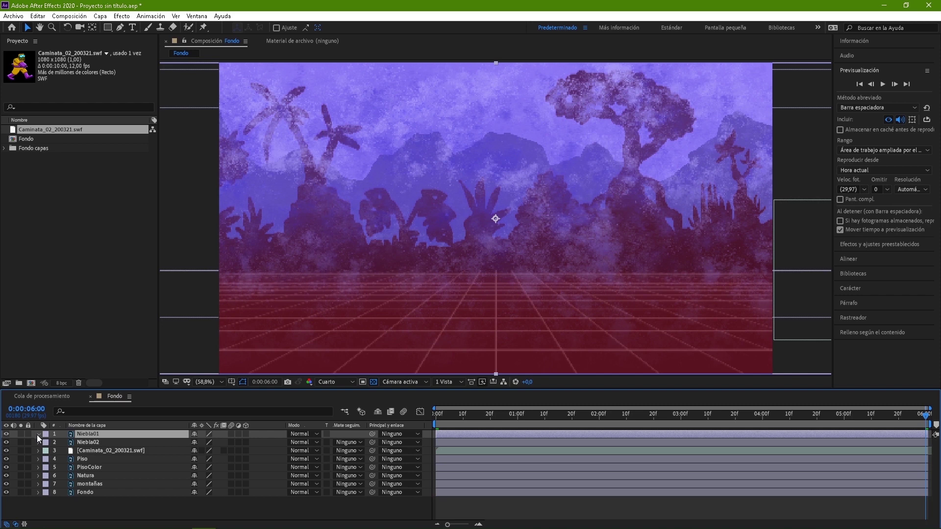
click(37, 434)
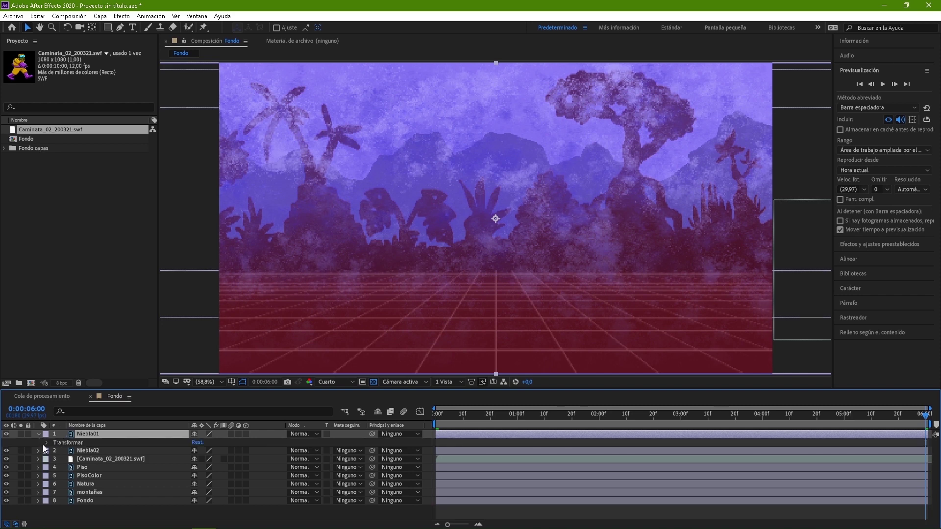
click(46, 443)
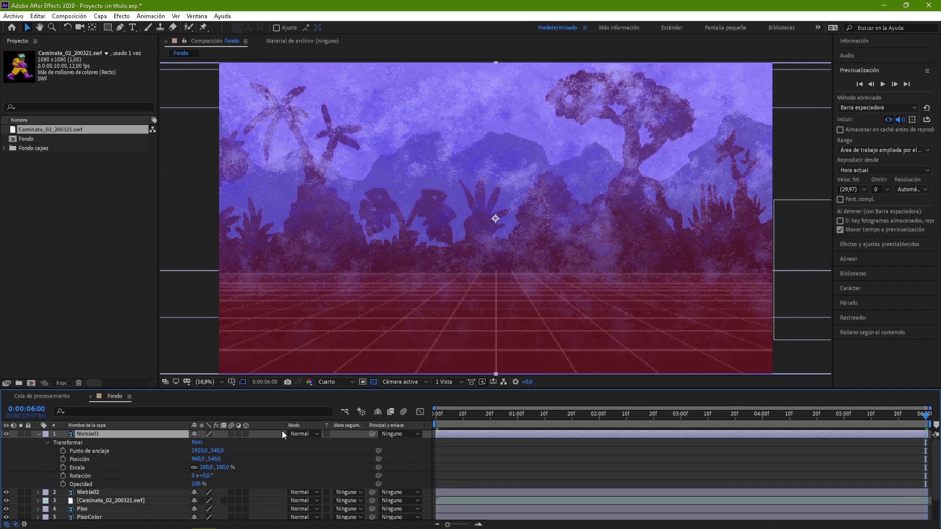
click(438, 423)
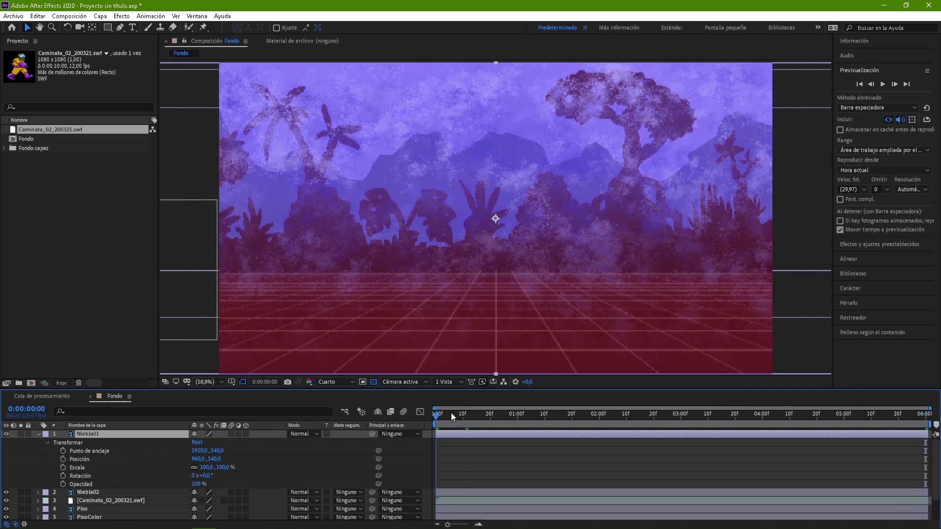
click(63, 459)
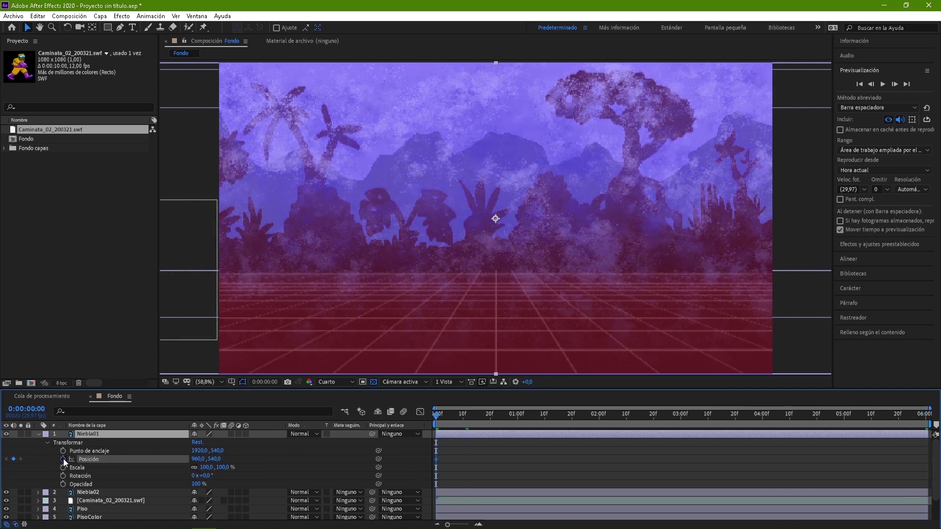
drag(195, 459, 456, 457)
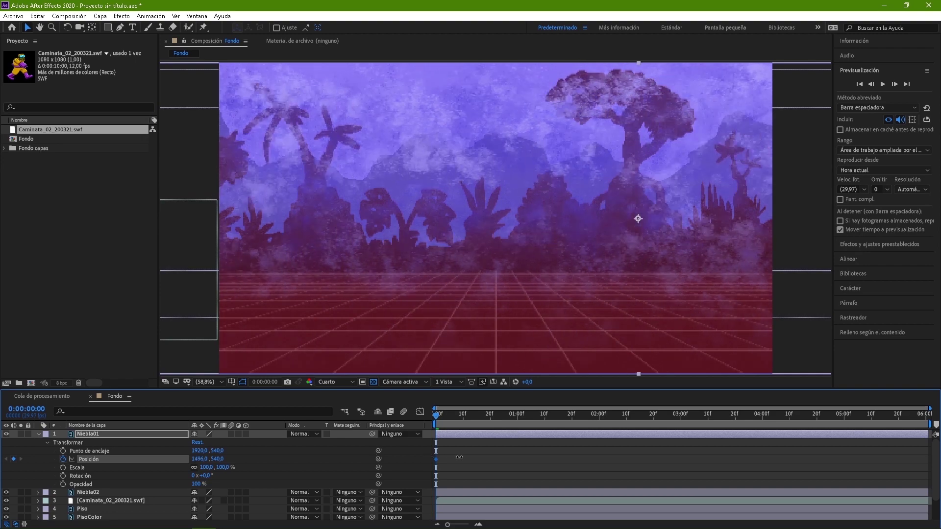
drag(459, 457, 472, 458)
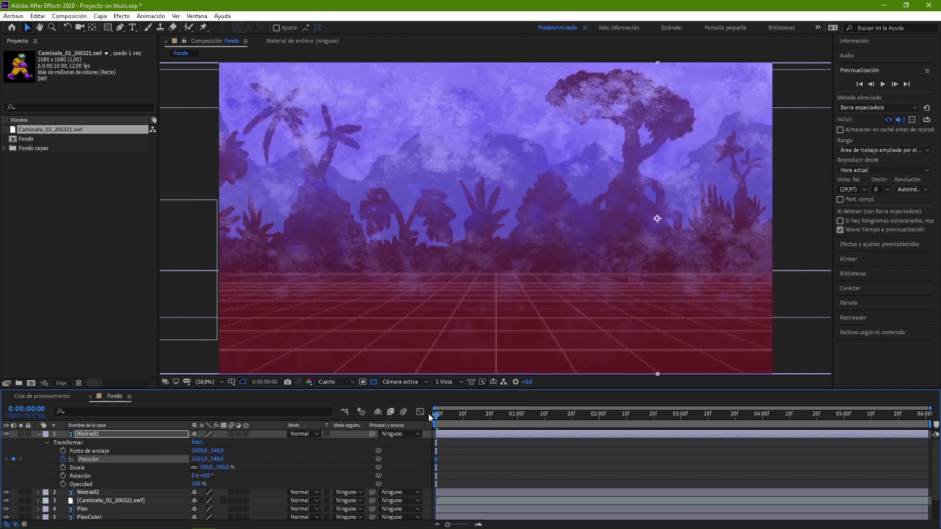
- Add a Niebla01 Position keyframe at 0:00:06:00 with X at 409, and return to the first frame
drag(439, 419, 894, 417)
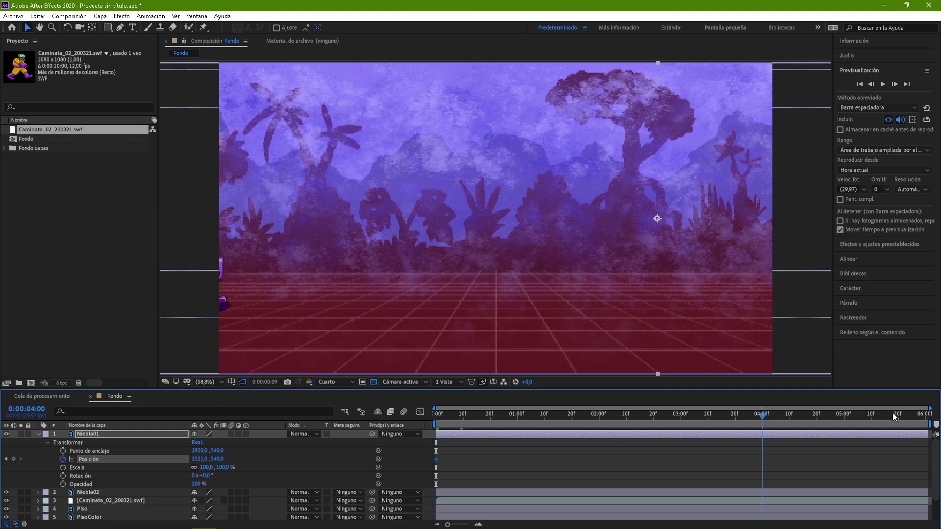
click(925, 416)
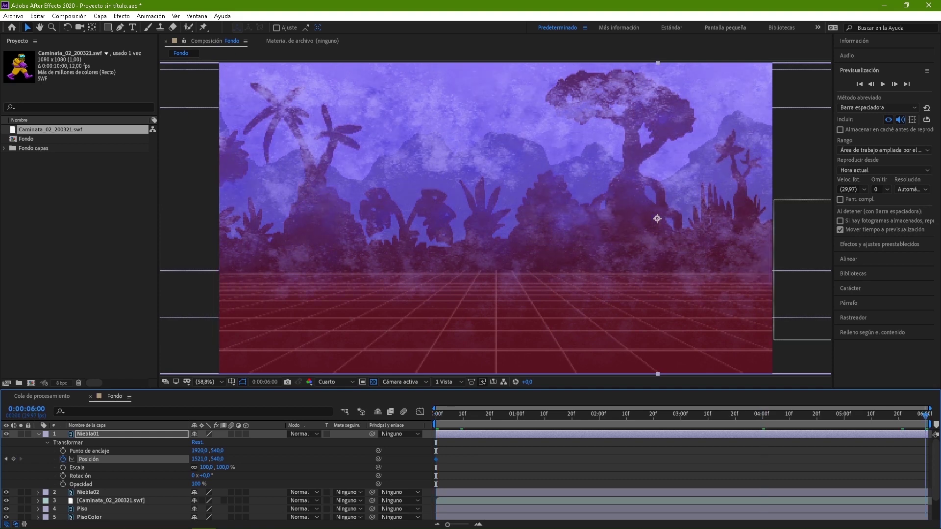
drag(199, 459, 145, 467)
mouse_move(145, 468)
mouse_down()
mouse_move(156, 461)
mouse_move(141, 462)
mouse_up()
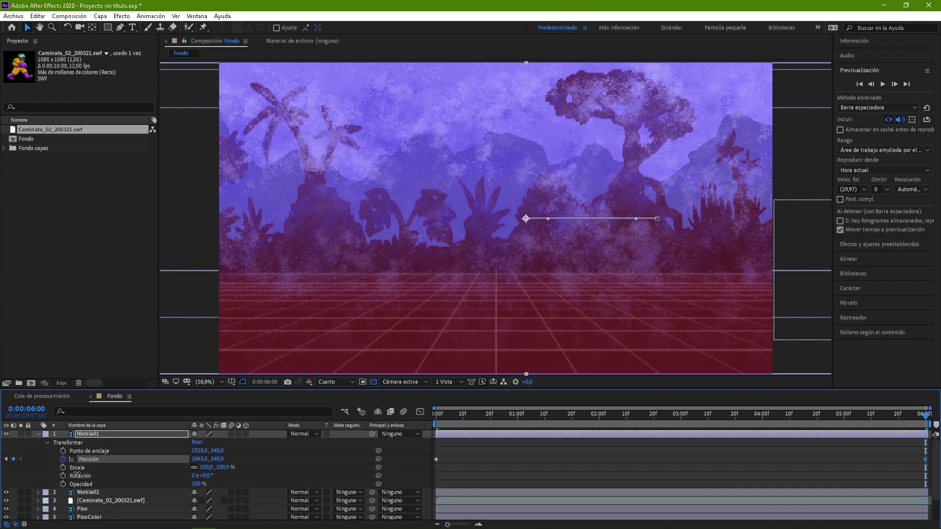
drag(77, 473, 51, 482)
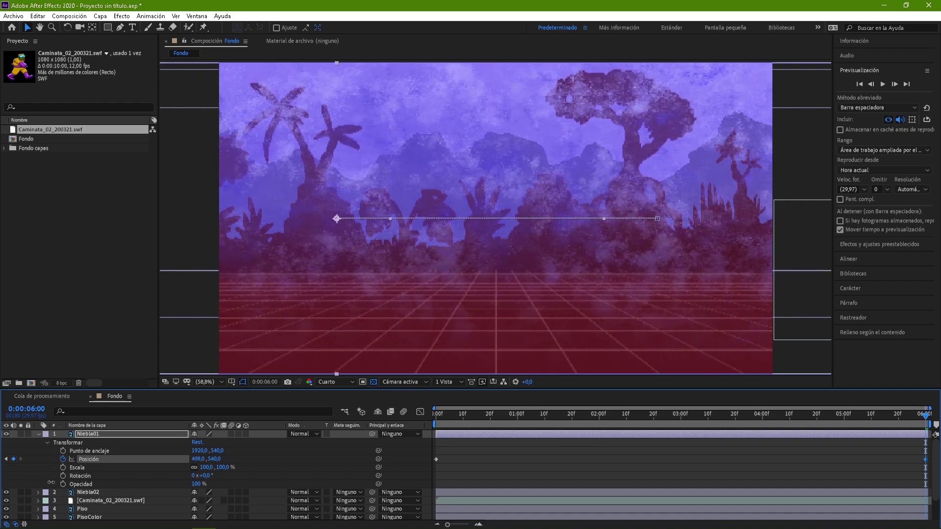
key(Home)
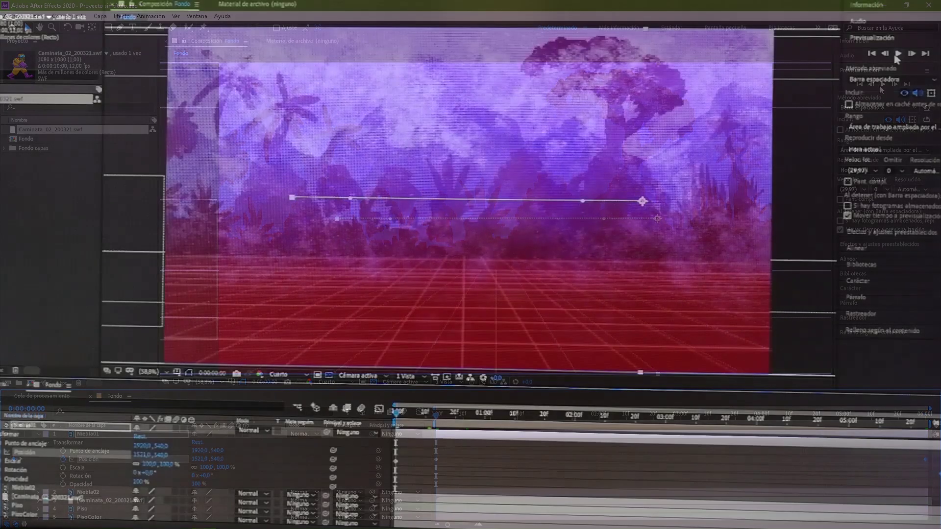
- Preview the walk-cycle animation with the drifting fog in the Fondo composition
click(900, 52)
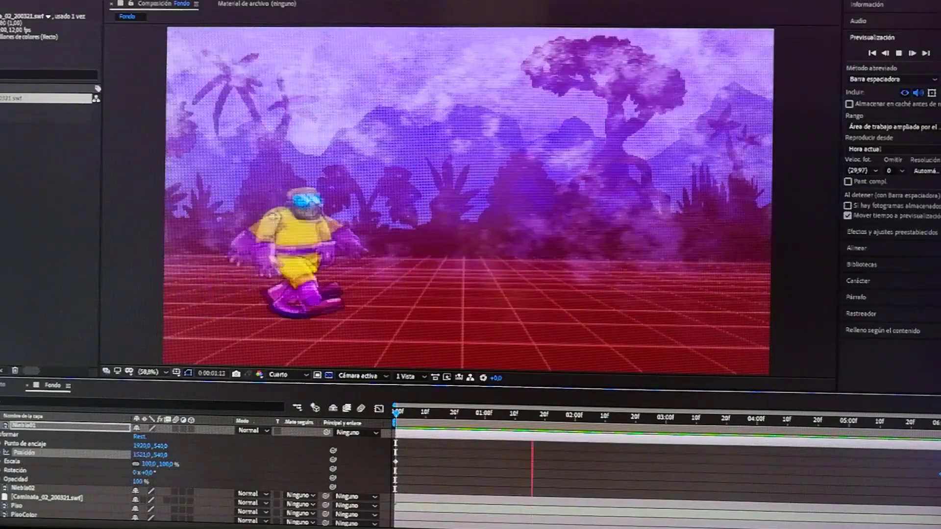
key(ctrl+grave)
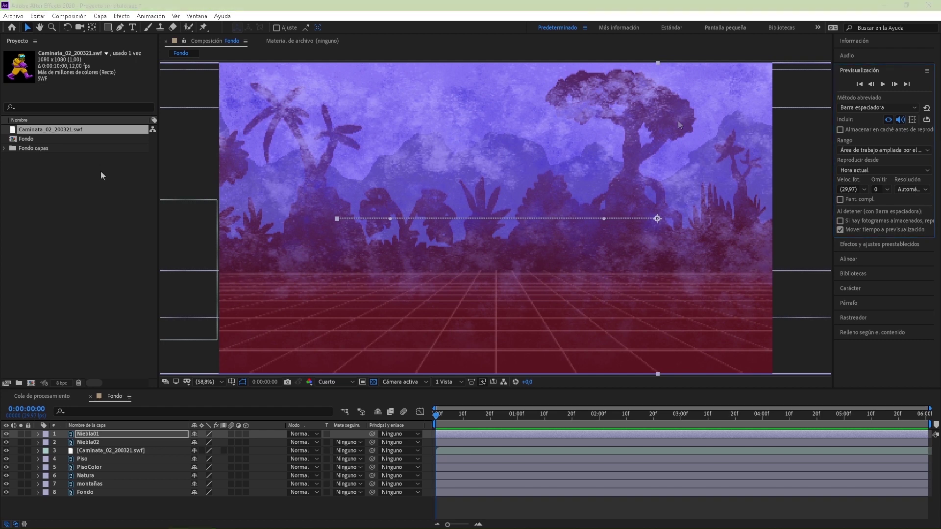
click(182, 8)
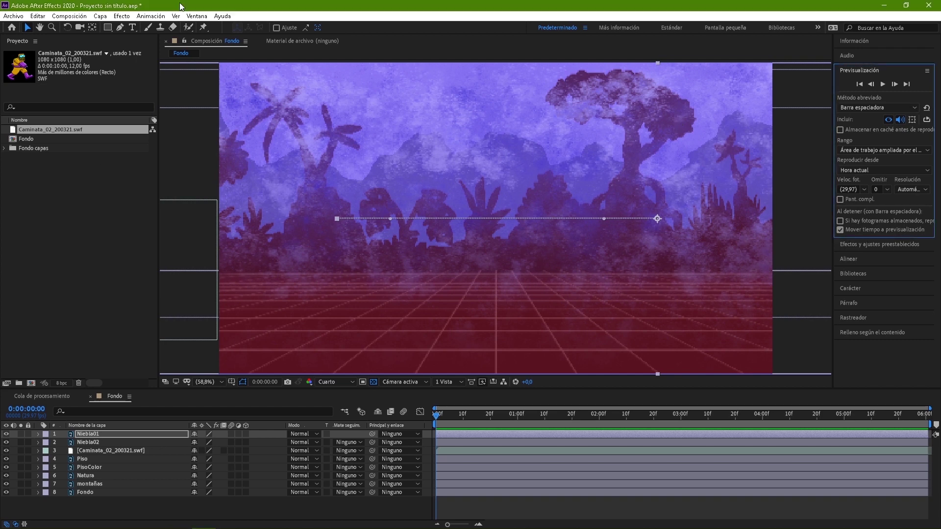
- Create a new composition named Comp 1 with the HDTV 1080 29,97 preset and a 10-second duration
click(70, 16)
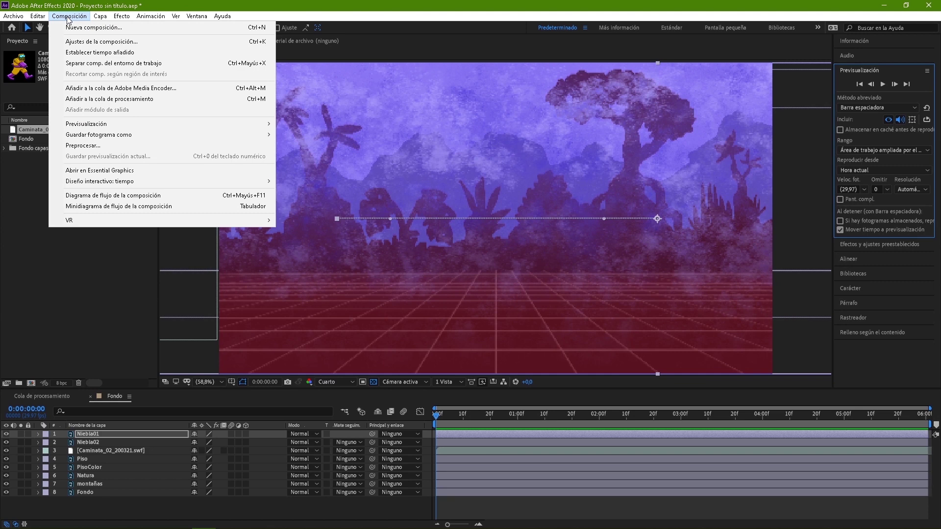
click(102, 27)
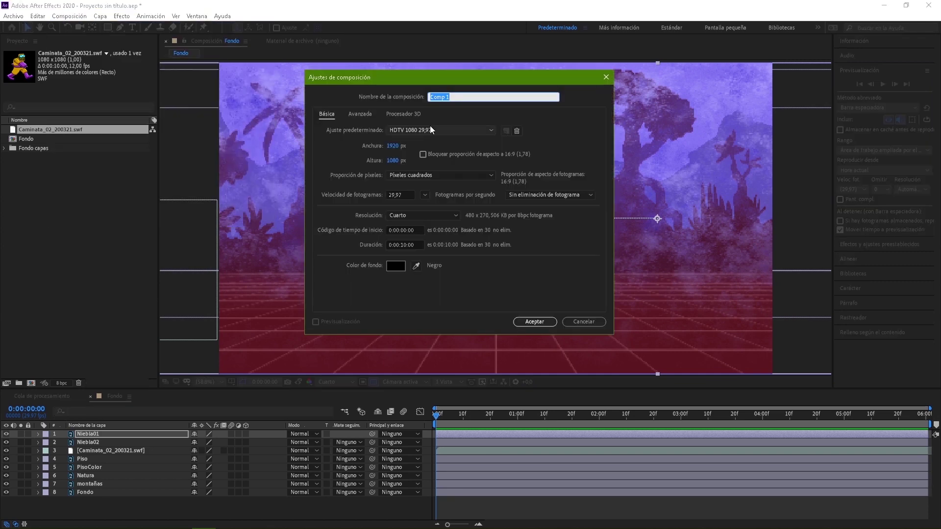
click(405, 128)
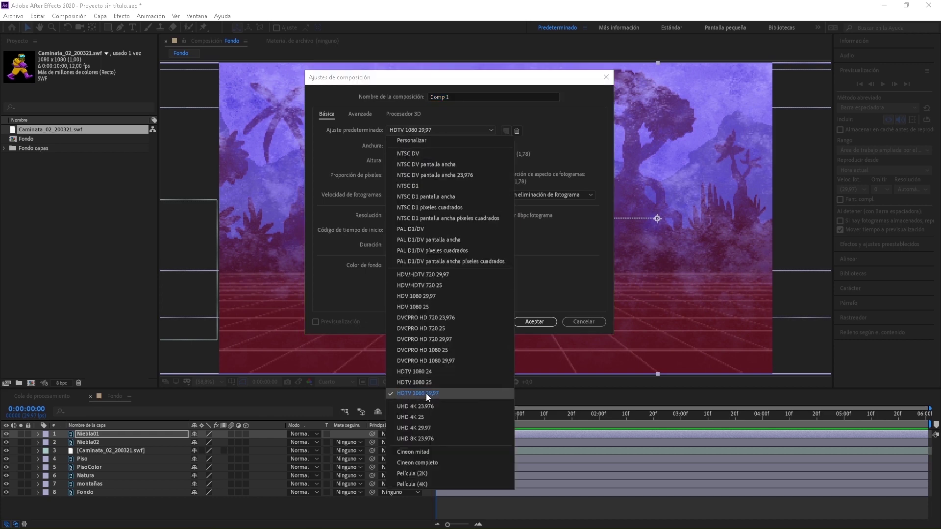
click(445, 393)
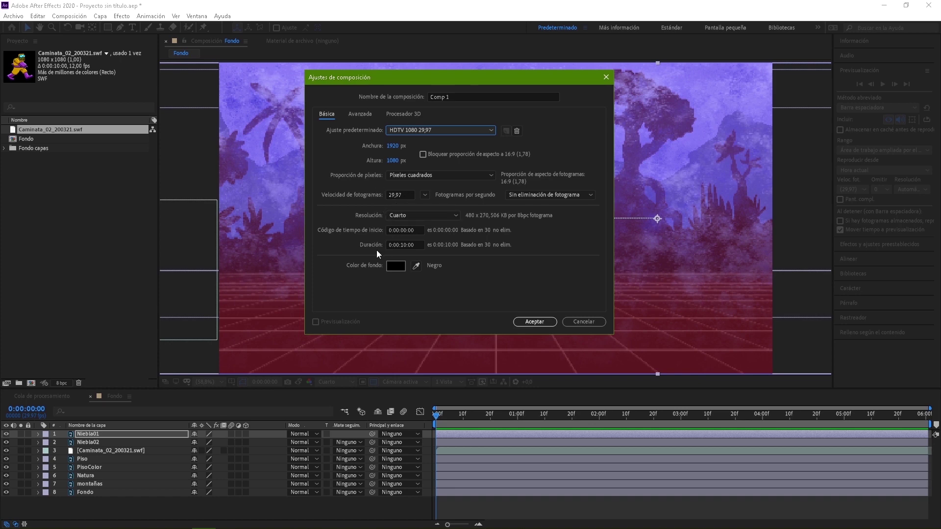
click(532, 322)
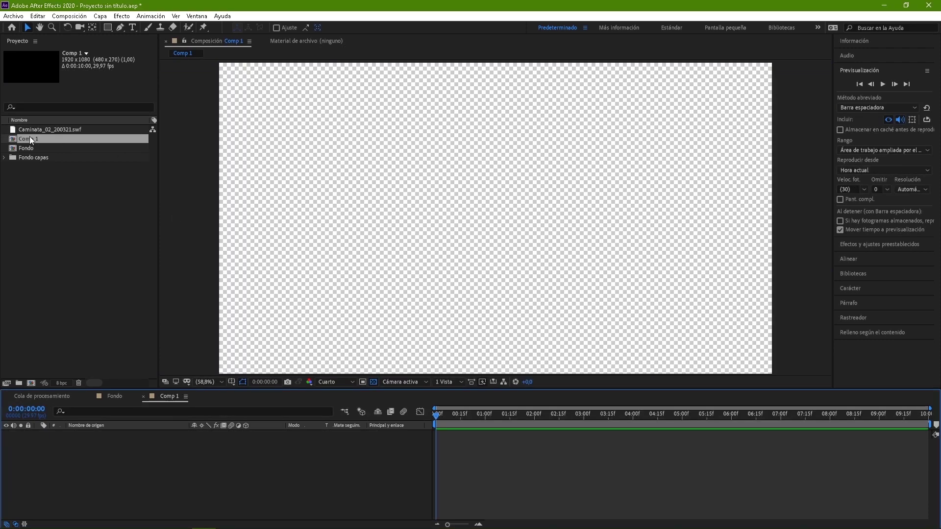
- Add the Fondo, montañas and Natura layers from the Fondo capas folder to Comp 1, stacked in that order from back to front
click(4, 158)
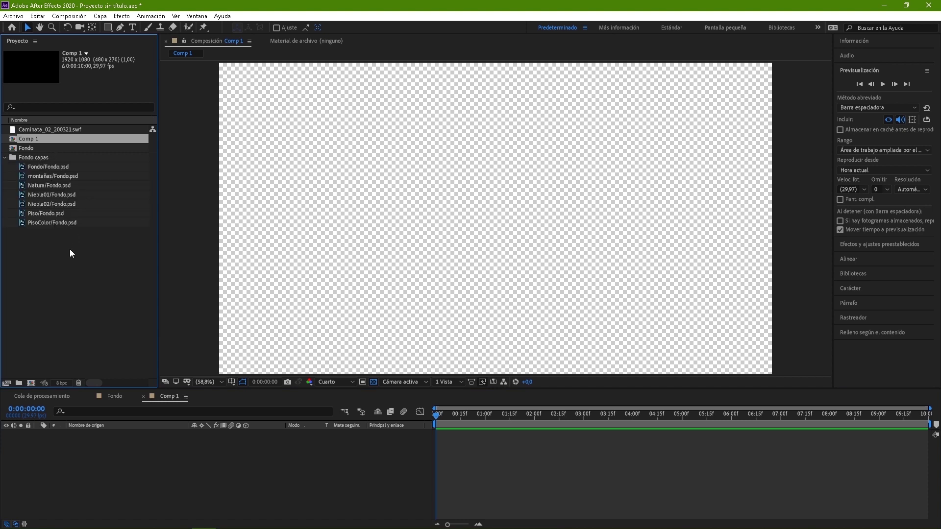
click(45, 222)
click(39, 167)
drag(39, 166, 92, 449)
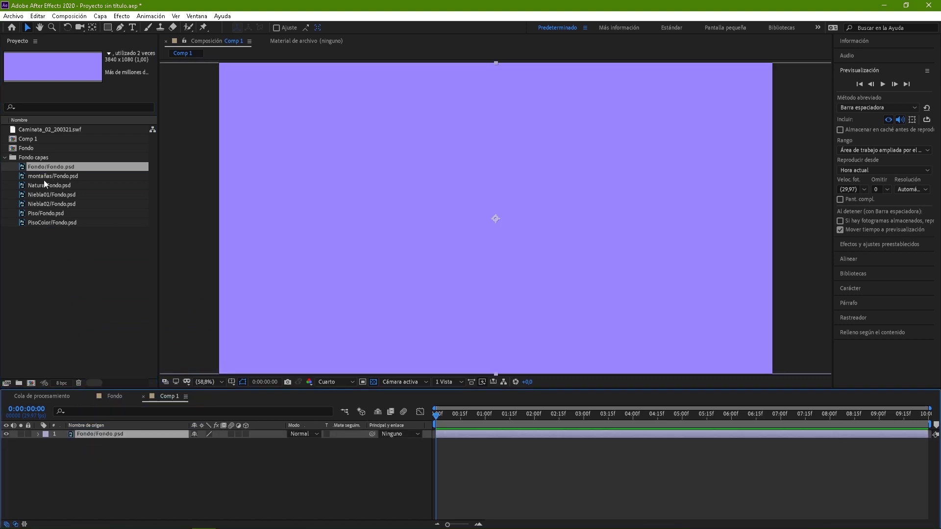
click(37, 175)
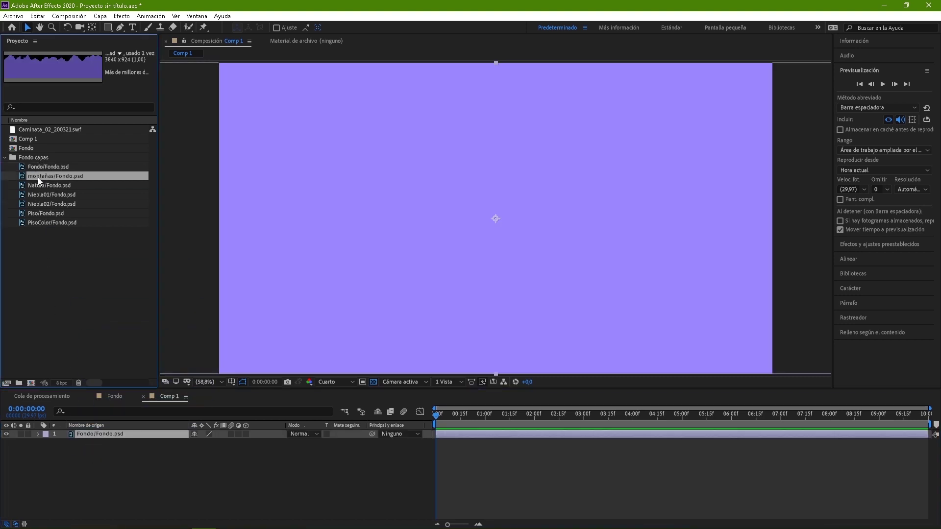
drag(39, 175, 107, 431)
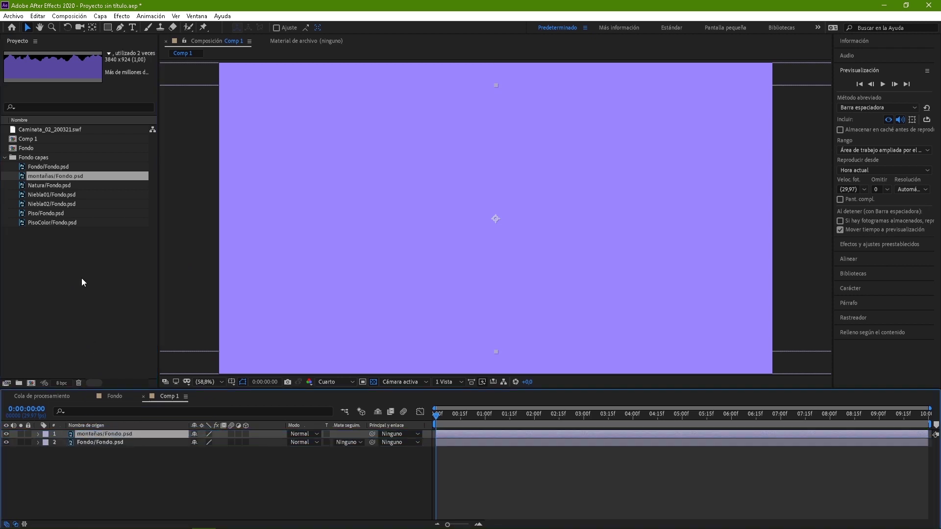
click(39, 185)
drag(39, 184, 132, 434)
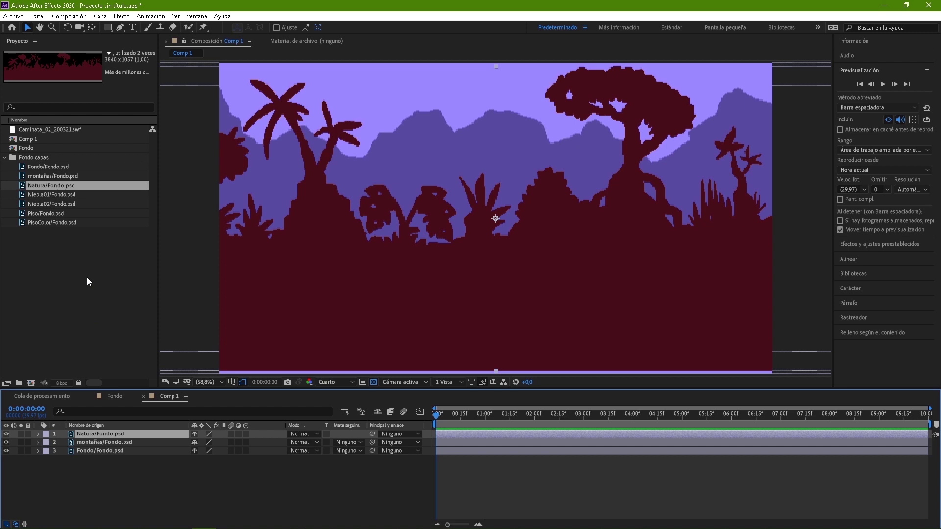
- Add the PisoColor/Fondo.psd layer to Comp 1 above the Natura layer
click(43, 195)
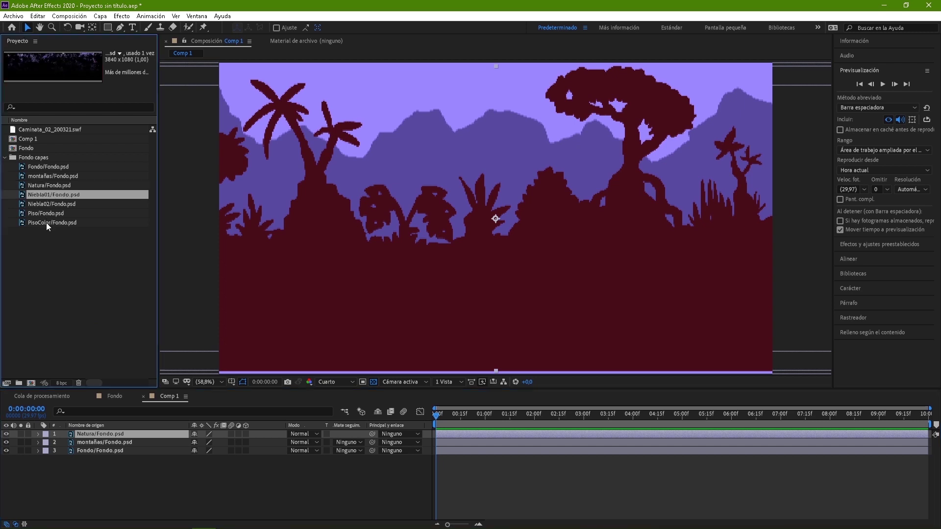
click(47, 224)
click(46, 214)
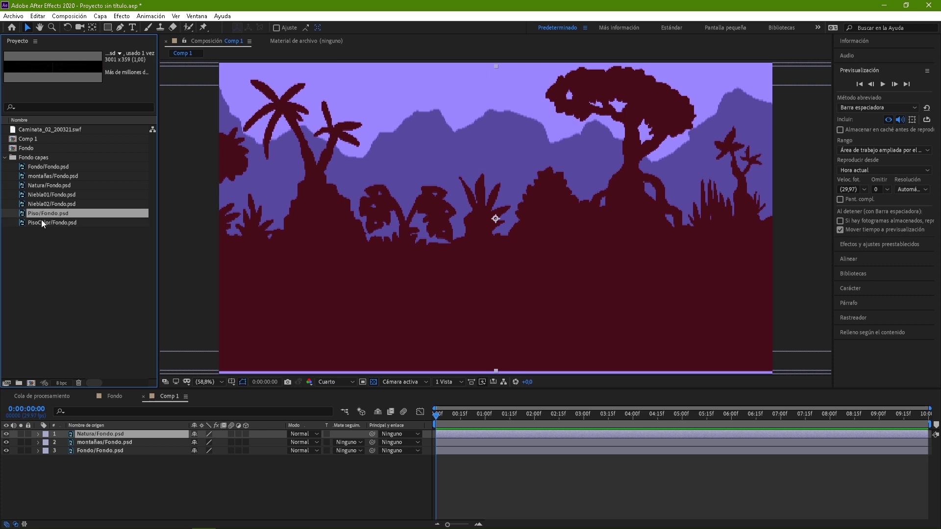
click(43, 223)
mouse_move(48, 219)
mouse_down()
mouse_move(80, 322)
mouse_move(147, 428)
mouse_move(112, 431)
mouse_up()
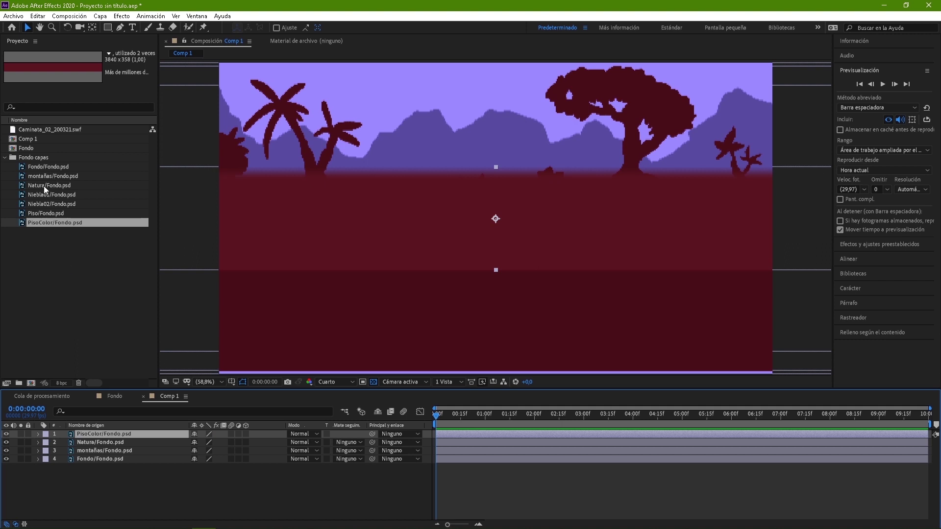
- Add Niebla02 and then Niebla01 above the other Comp 1 layers, and collapse the Fondo capas folder
click(43, 201)
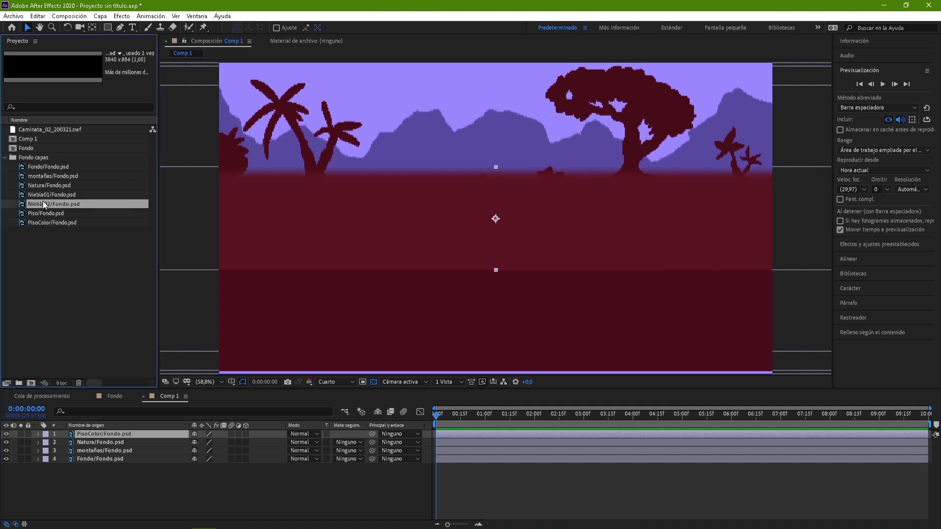
mouse_move(49, 205)
mouse_down()
mouse_move(98, 396)
mouse_move(95, 432)
mouse_up()
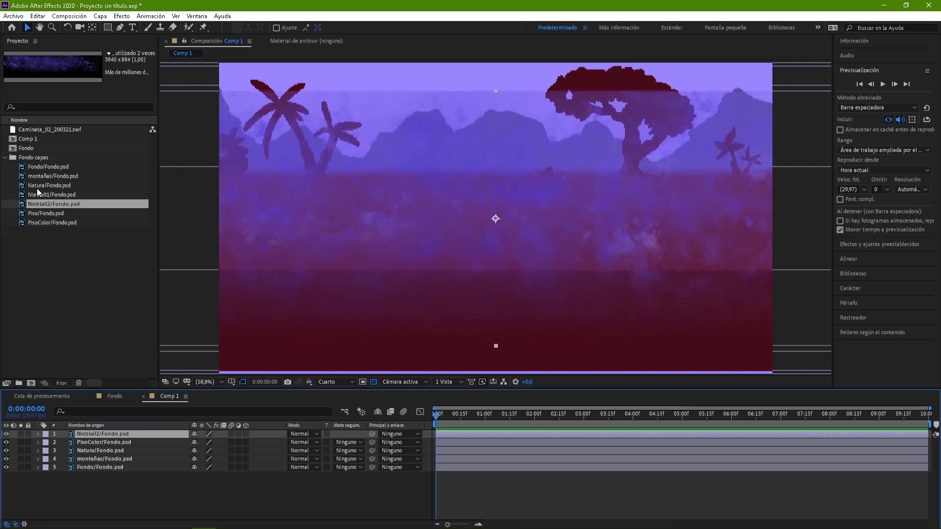
click(39, 195)
drag(42, 198, 91, 432)
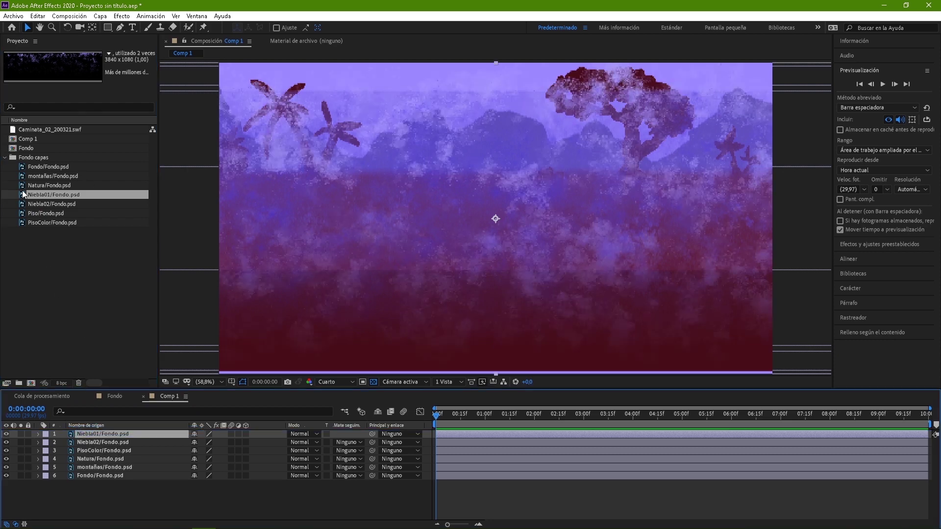
click(5, 158)
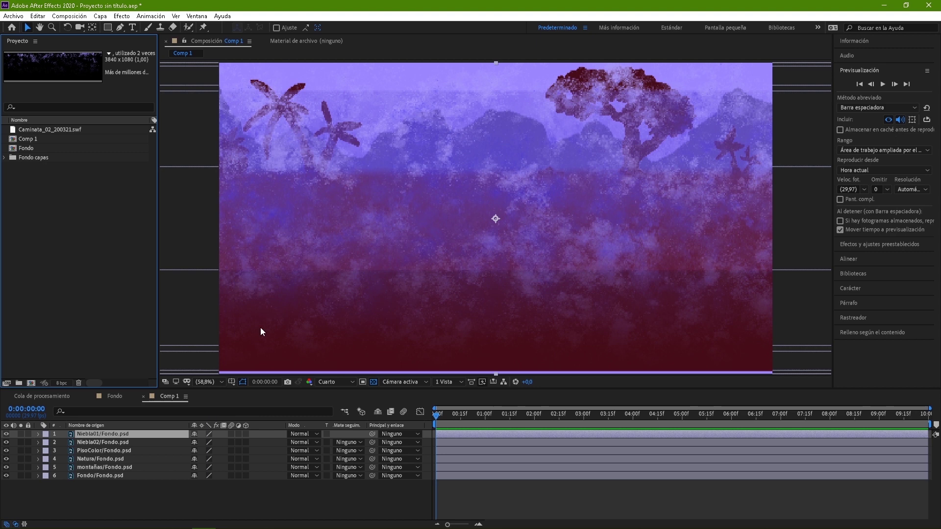
- Examine the montañas layer's transform properties as a group, then Position, Opacity, Rotation and Scale one at a time
click(113, 476)
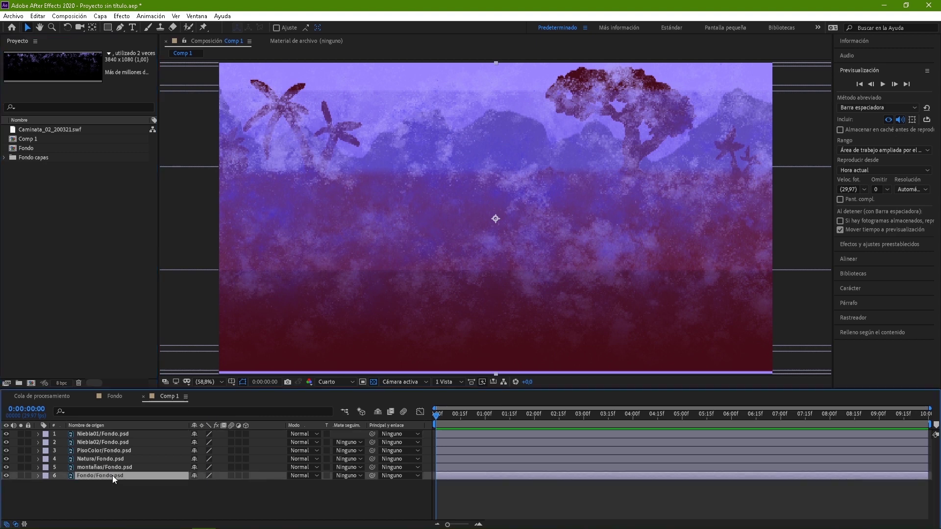
click(113, 463)
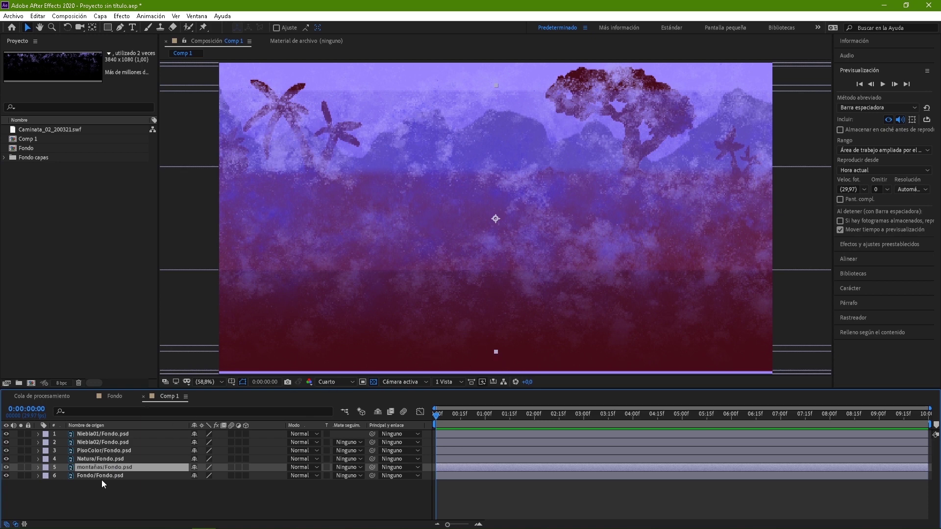
click(37, 468)
click(46, 475)
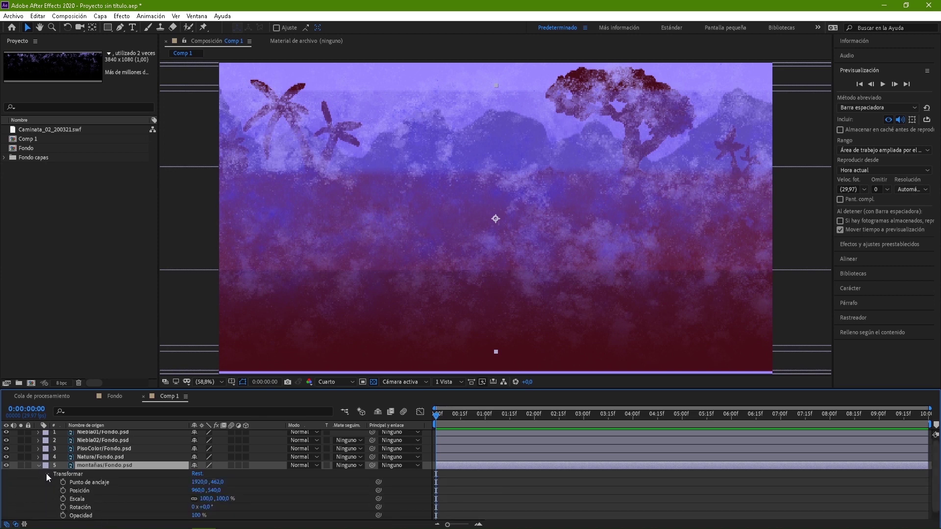
click(46, 473)
click(36, 469)
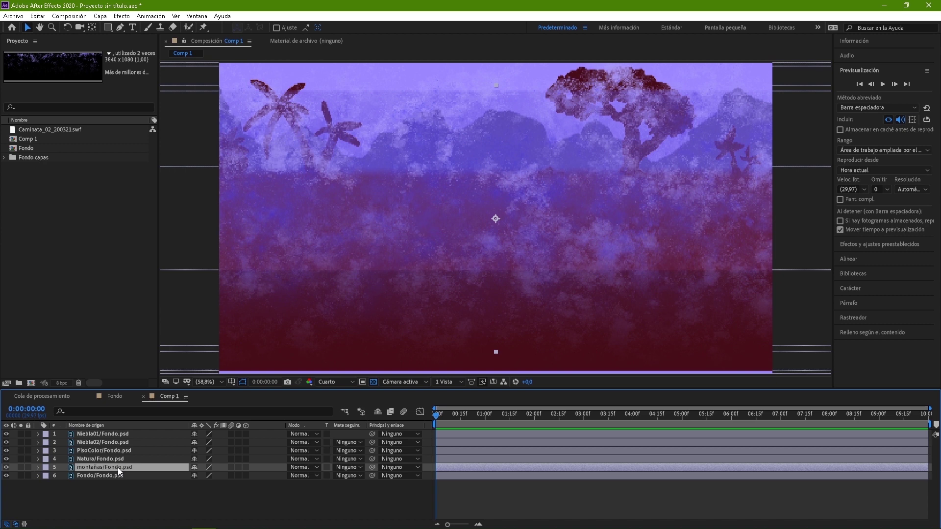
key(p)
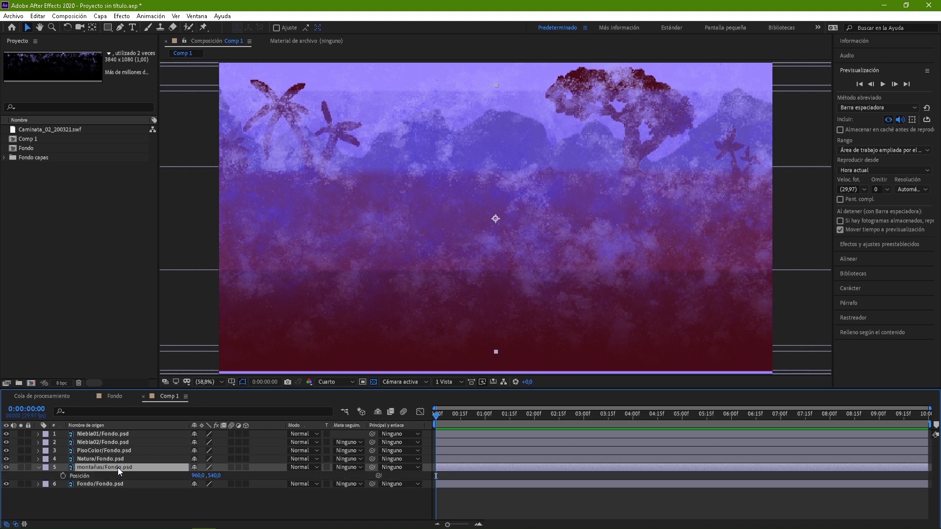
key(t)
key(r)
key(s)
- Lower the montañas layer to a Y position of 617 and the Natura layer to a Y position of 556
key(p)
drag(215, 478, 255, 473)
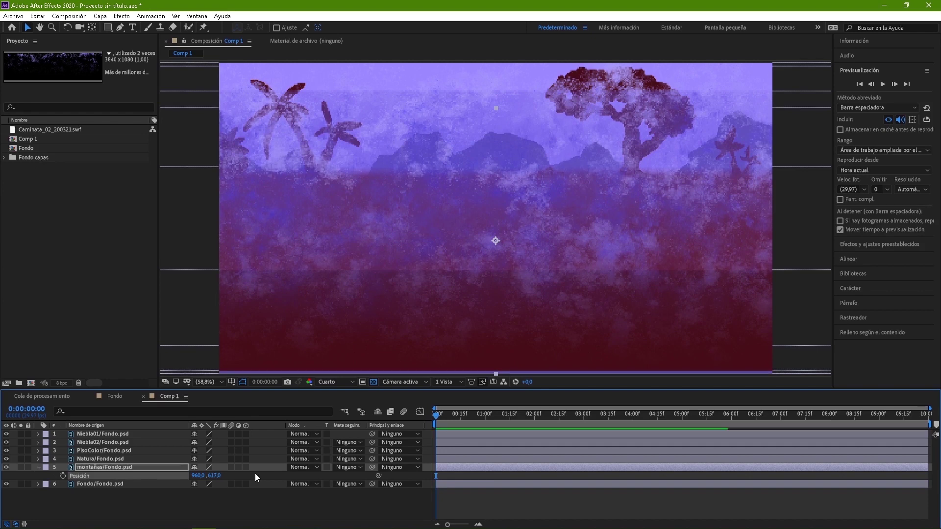
click(94, 461)
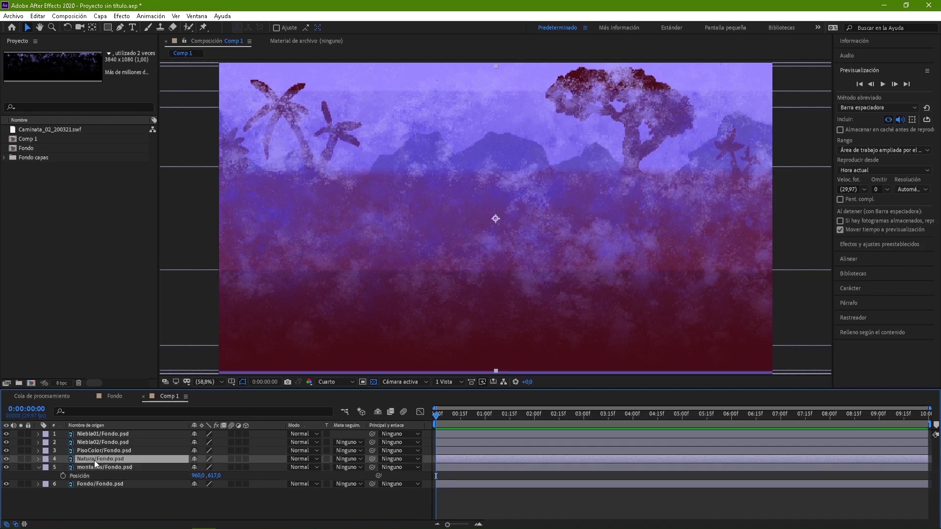
key(p)
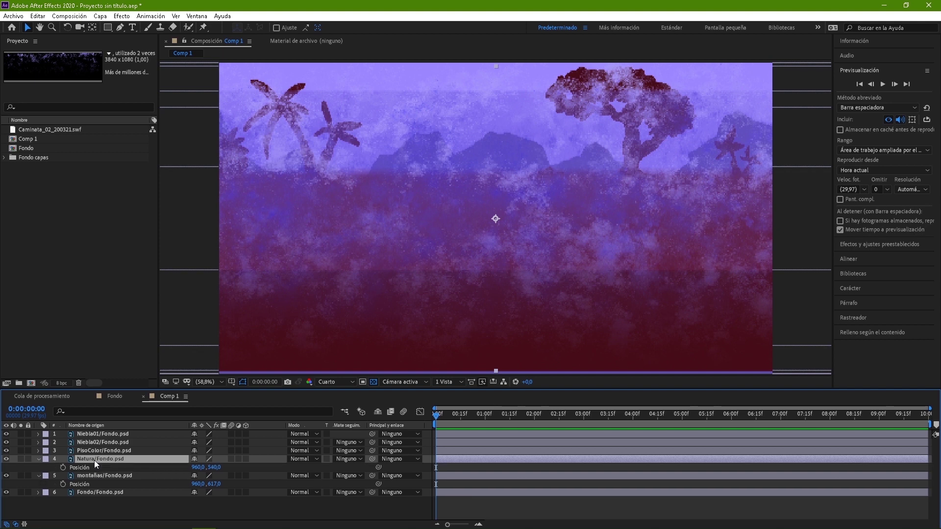
mouse_move(215, 469)
mouse_down()
mouse_move(246, 468)
mouse_move(224, 462)
mouse_up()
drag(223, 463, 228, 463)
- Move the PisoColor layer down to a Y position of 904
click(132, 452)
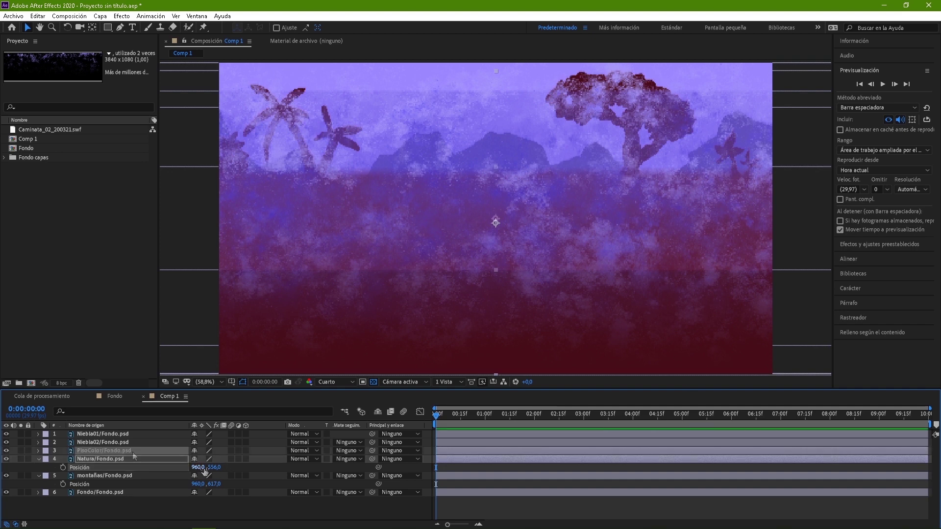
key(p)
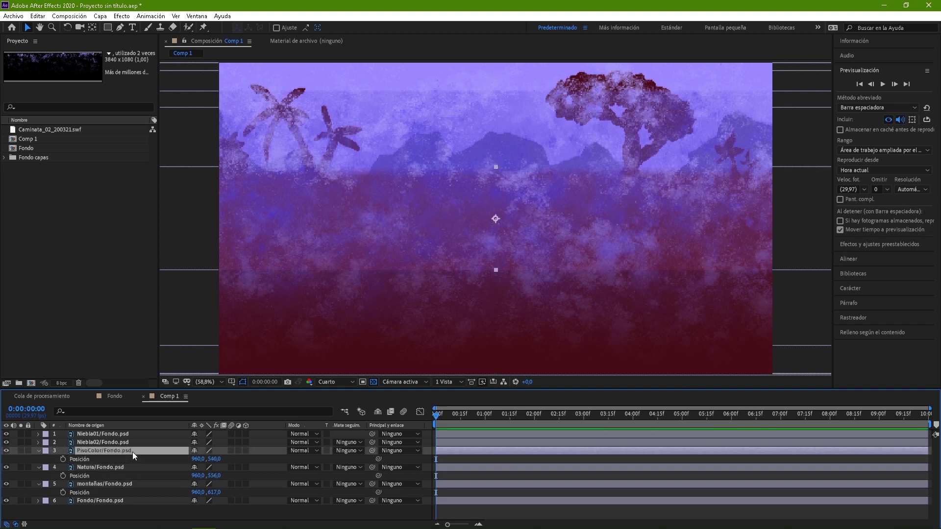
drag(217, 459, 403, 447)
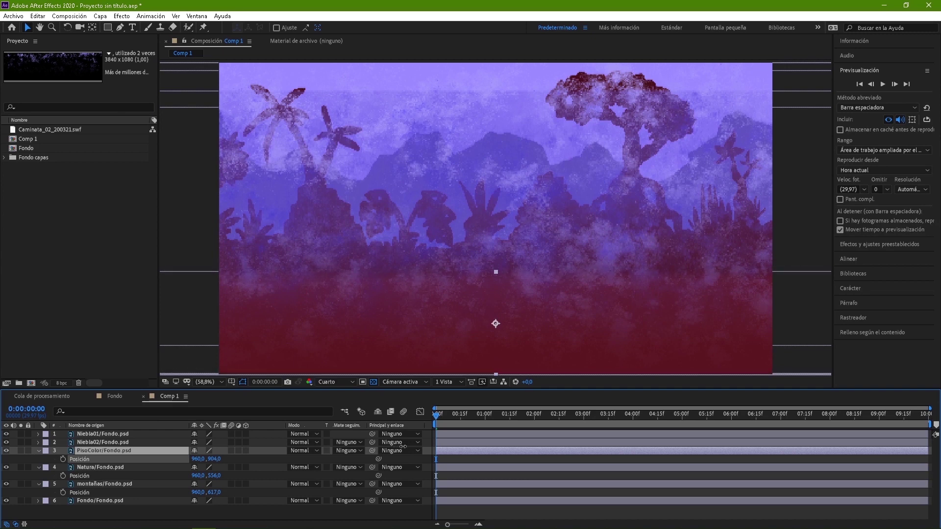
- Raise the Niebla02 layer to a Y position of 440, and select the Niebla01 layer
click(120, 443)
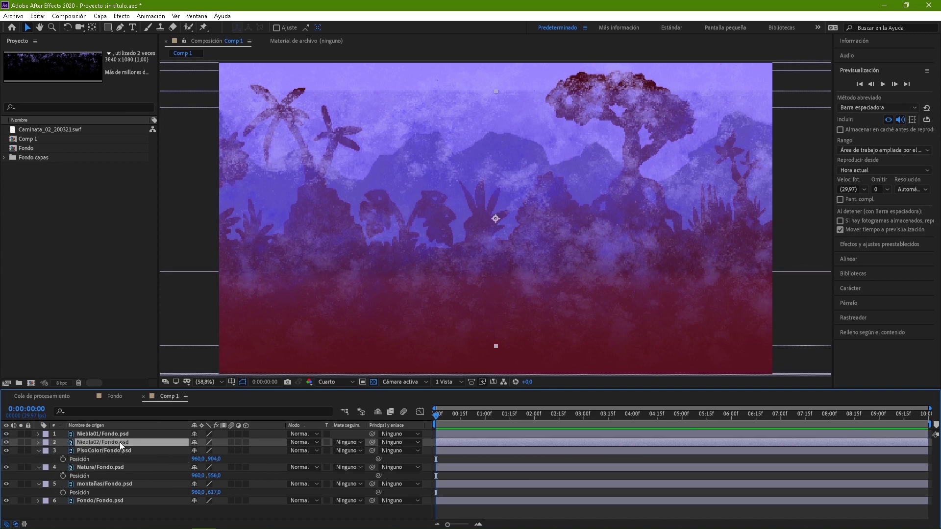
key(p)
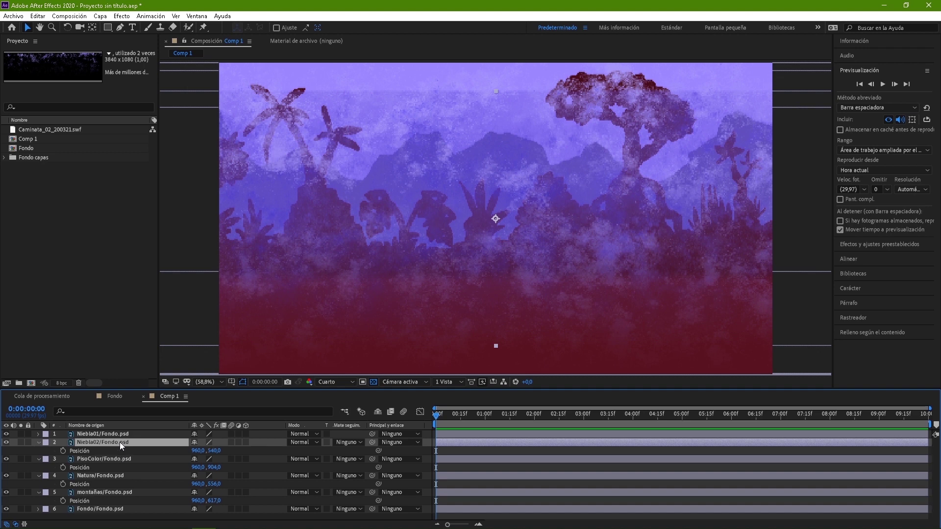
drag(216, 450, 168, 446)
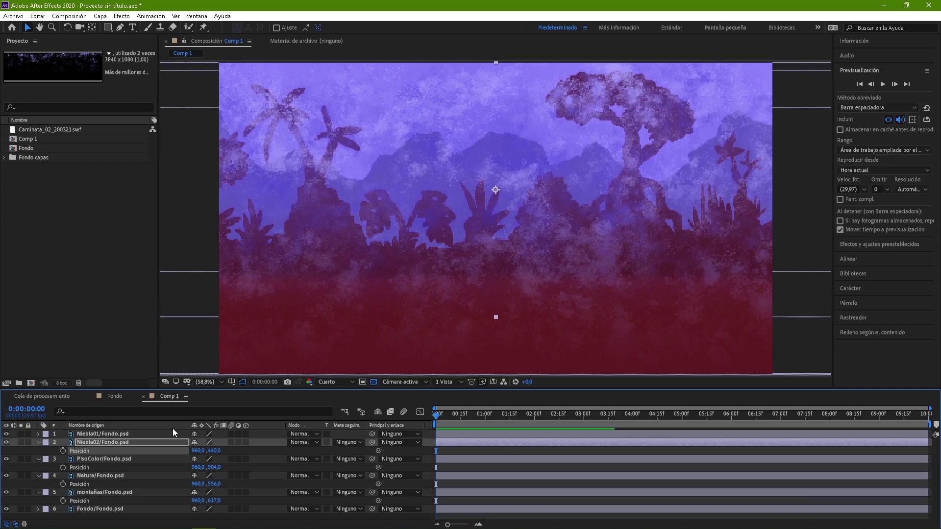
click(172, 432)
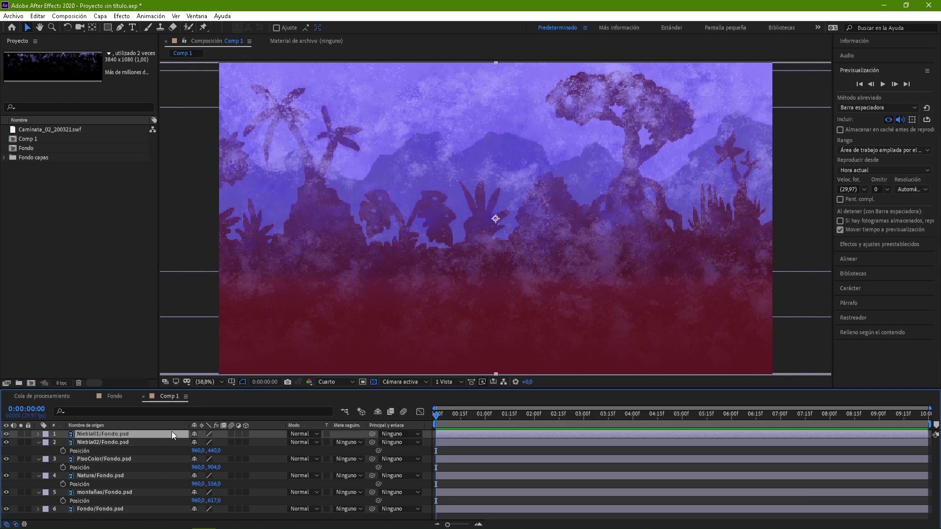
- Check the Niebla01 layer's Position without changing it, and collapse the open layer properties in the Comp 1 timeline
key(p)
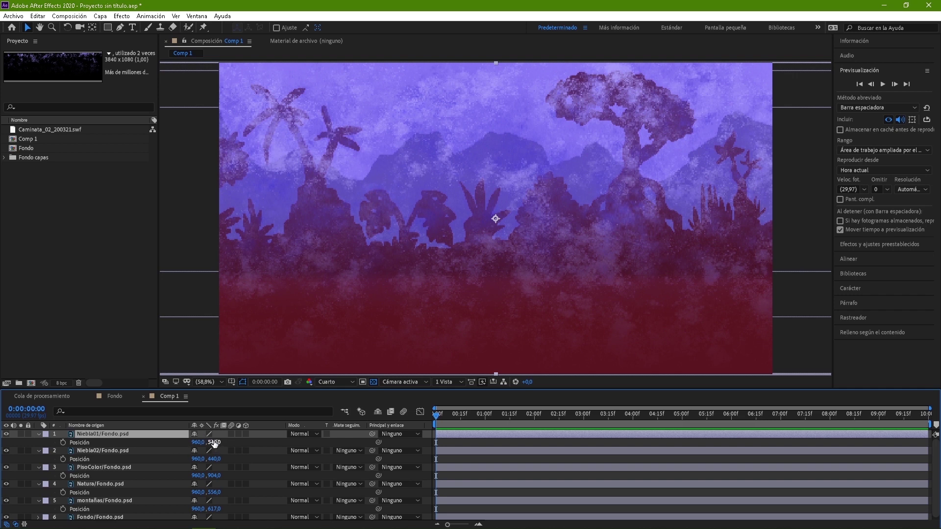
mouse_move(214, 443)
mouse_down()
mouse_move(193, 442)
mouse_move(213, 444)
mouse_up()
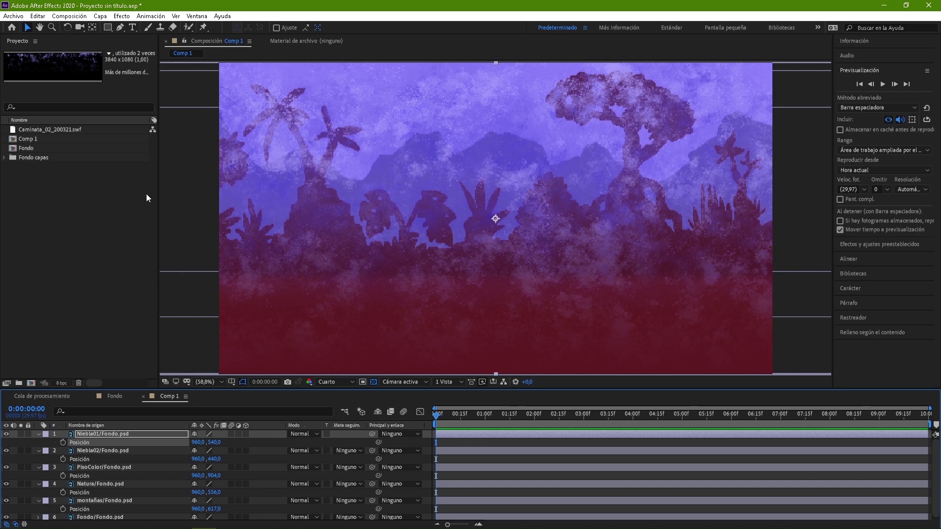
click(38, 435)
click(38, 442)
click(38, 451)
click(38, 460)
click(38, 467)
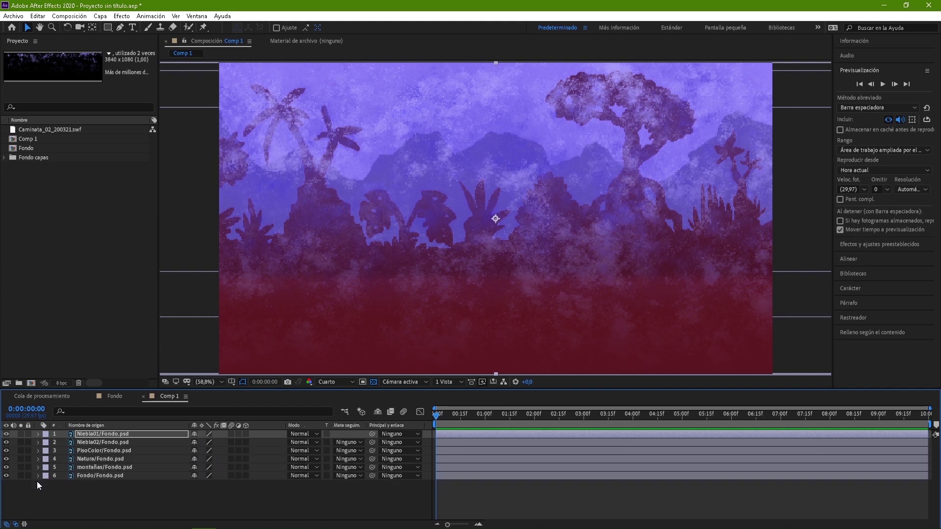
click(38, 477)
- Add Caminata_02_200321.swf between the Niebla02 and PisoColor layers and scale it to 80%
click(33, 131)
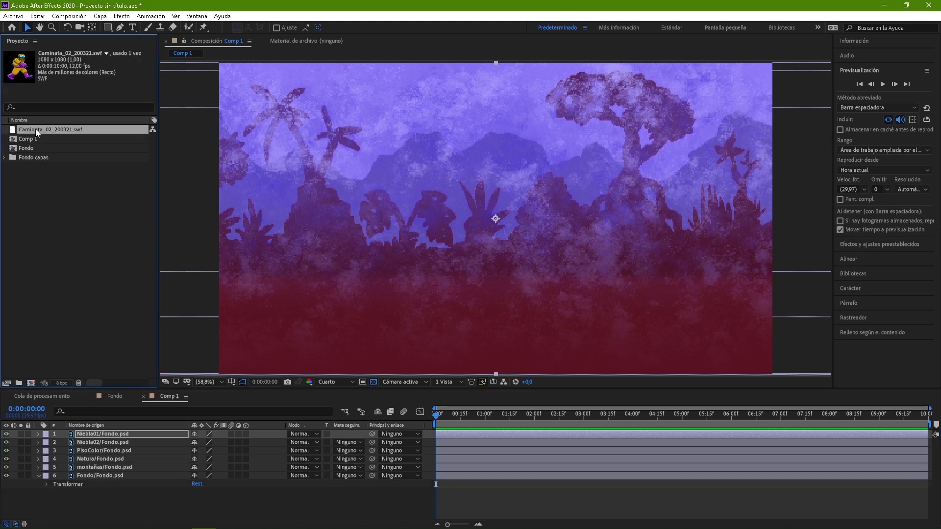
drag(40, 127, 92, 444)
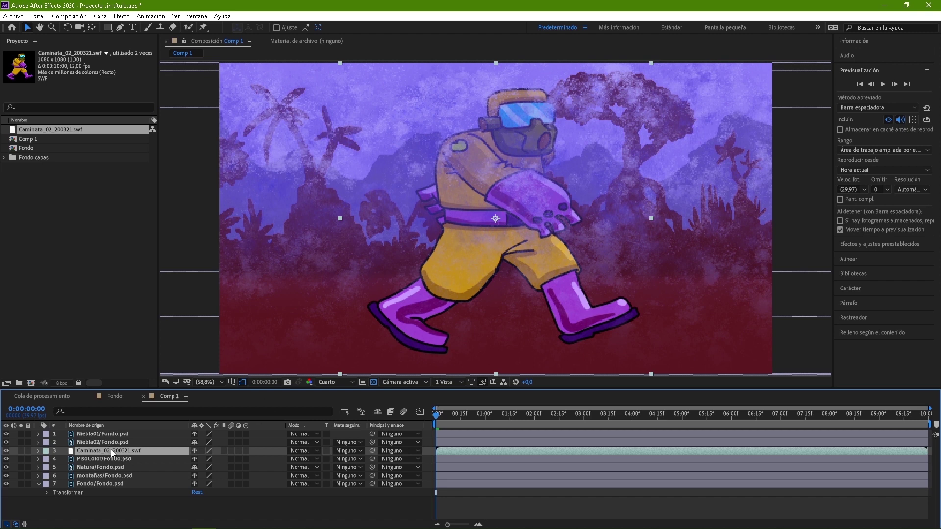
key(p)
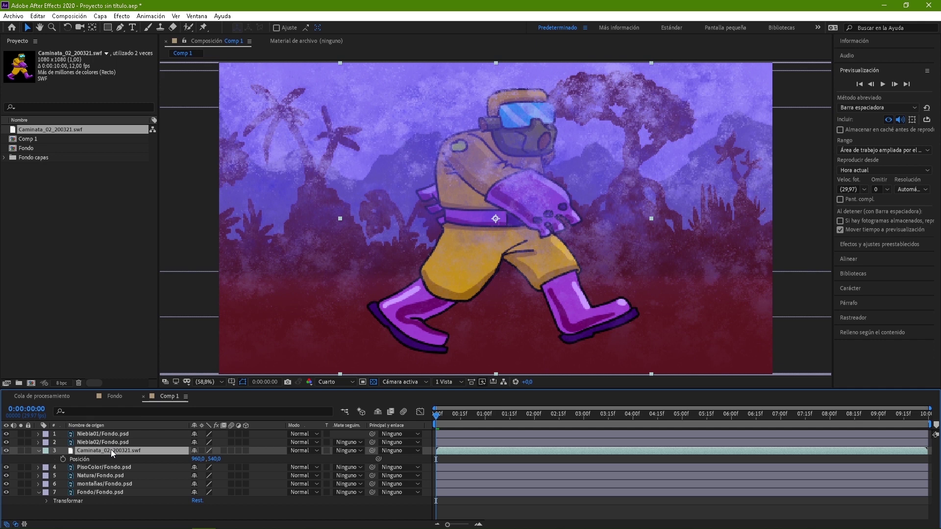
key(shift+s)
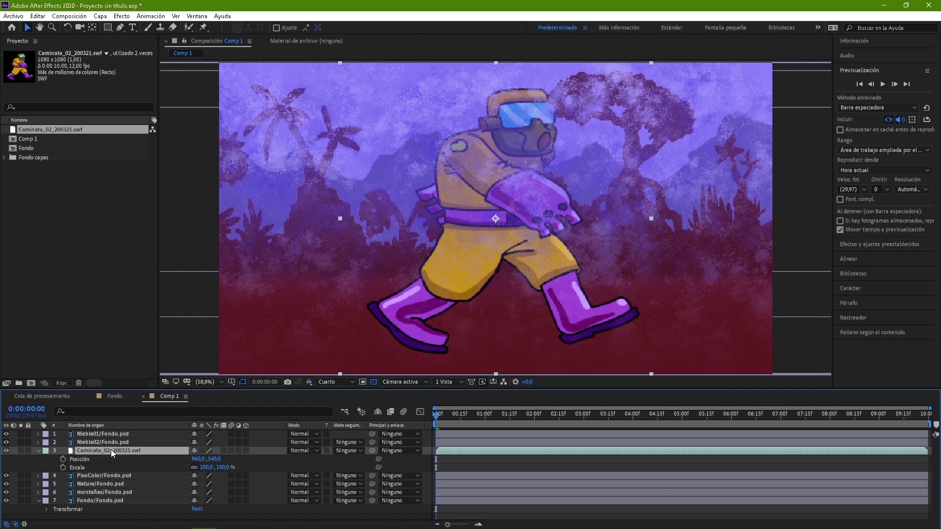
click(223, 467)
text(8)
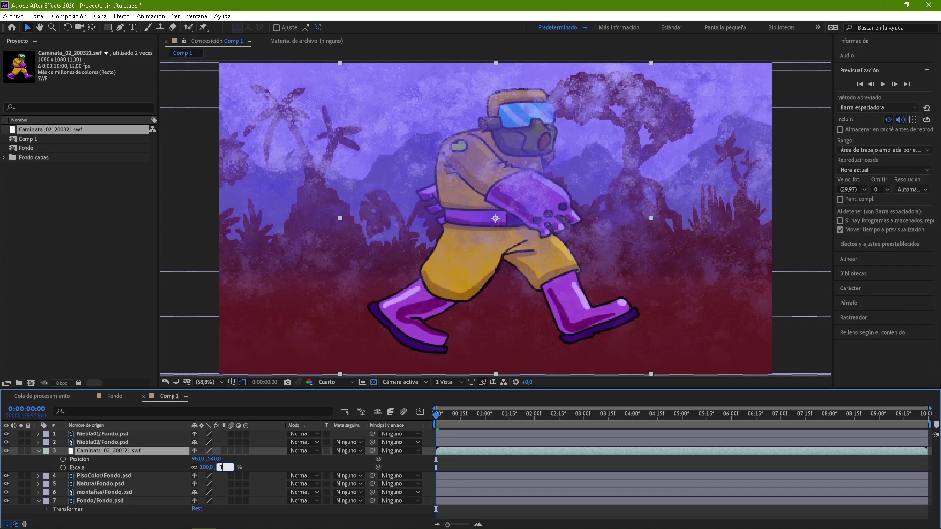
text(0)
key(Return)
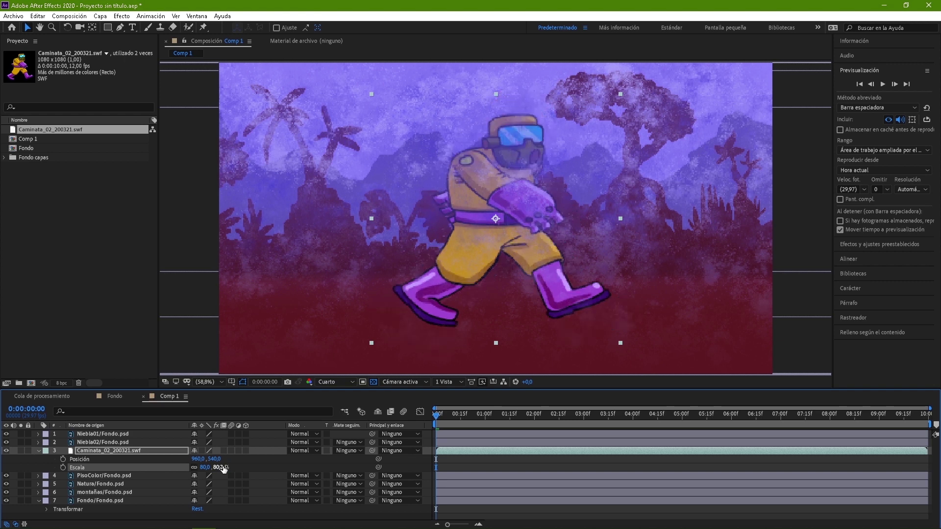
- Lower the Caminata_02_200321.swf layer to a Y position of 606, collapse the open layer properties and enlarge the timeline area
drag(215, 459, 248, 458)
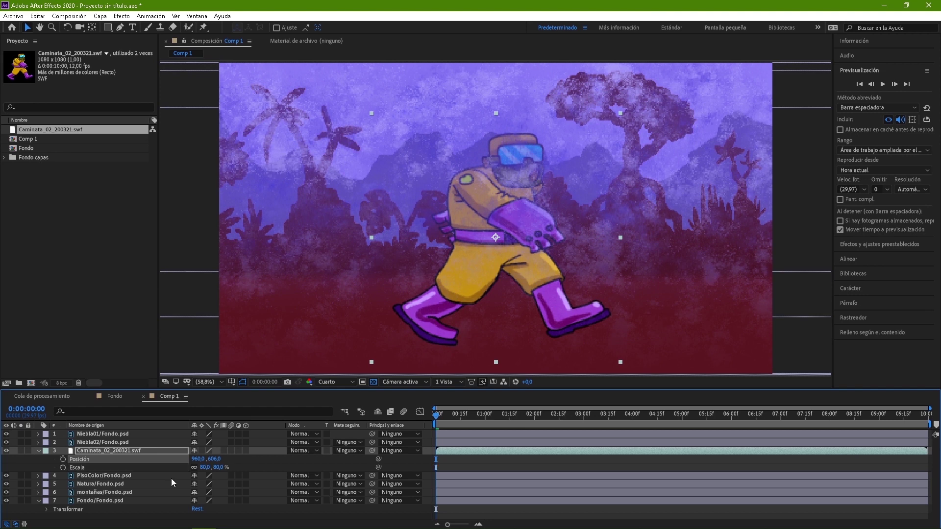
click(39, 451)
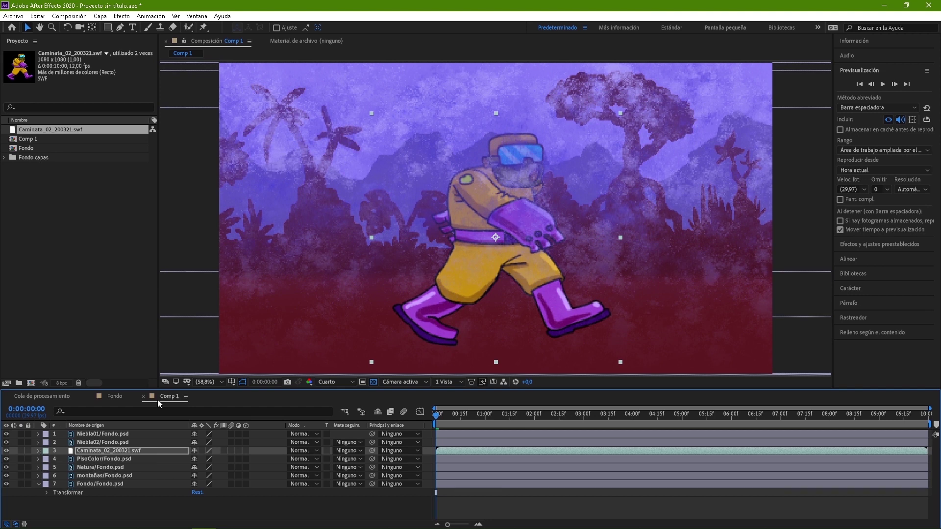
mouse_move(206, 389)
mouse_down()
mouse_move(212, 415)
mouse_move(214, 405)
mouse_up()
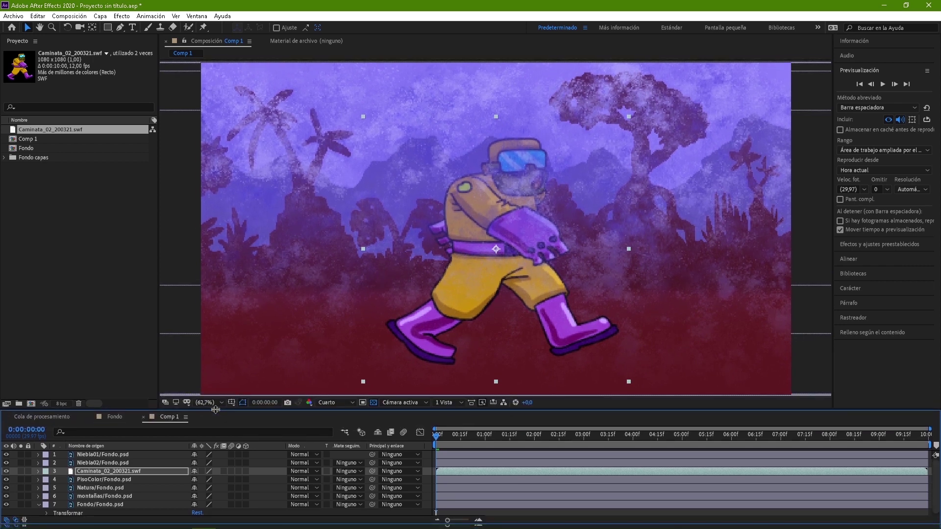
click(38, 504)
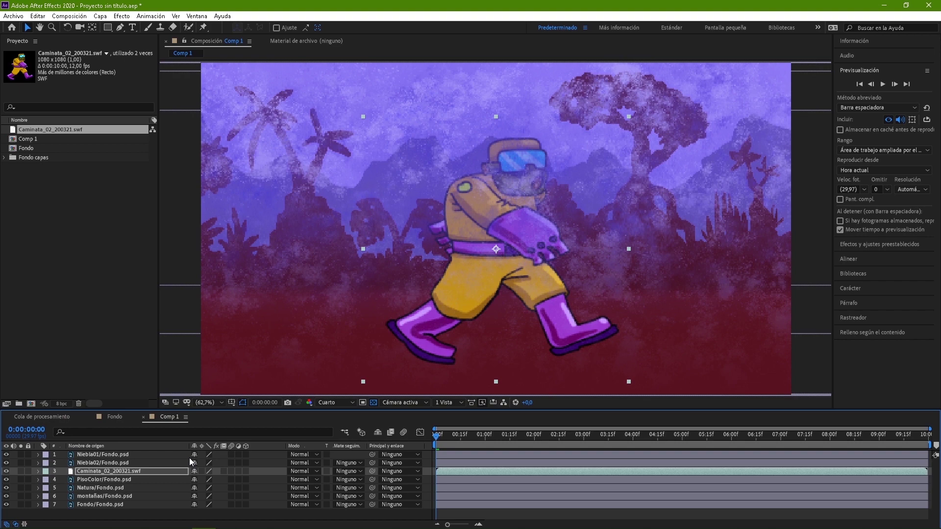
drag(357, 411, 359, 332)
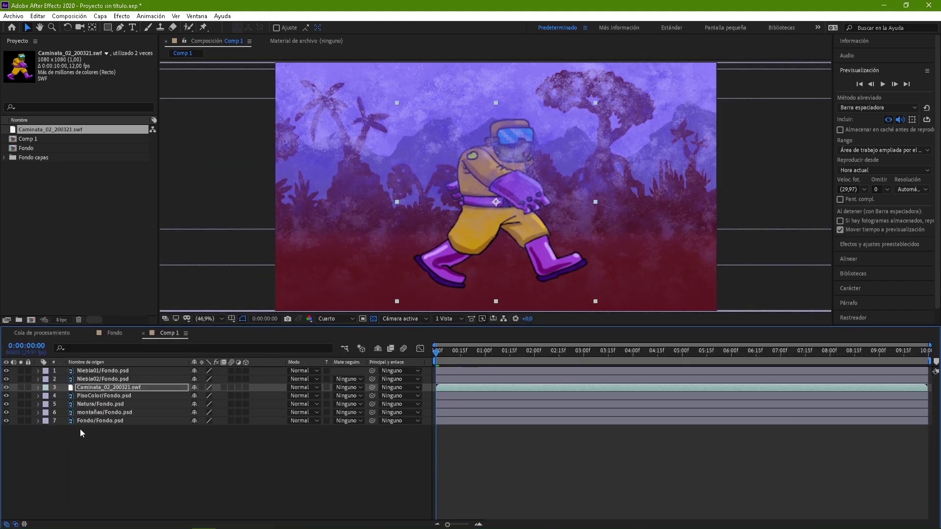
- Set starting Position keyframes at 0:00:00:00 on the Niebla01, Niebla02, Natura and montañas layers together
click(91, 420)
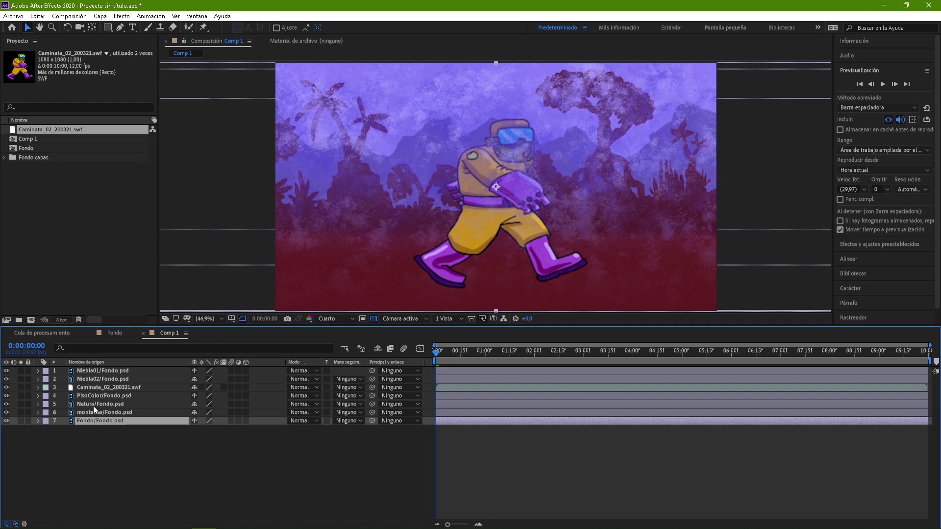
click(97, 411)
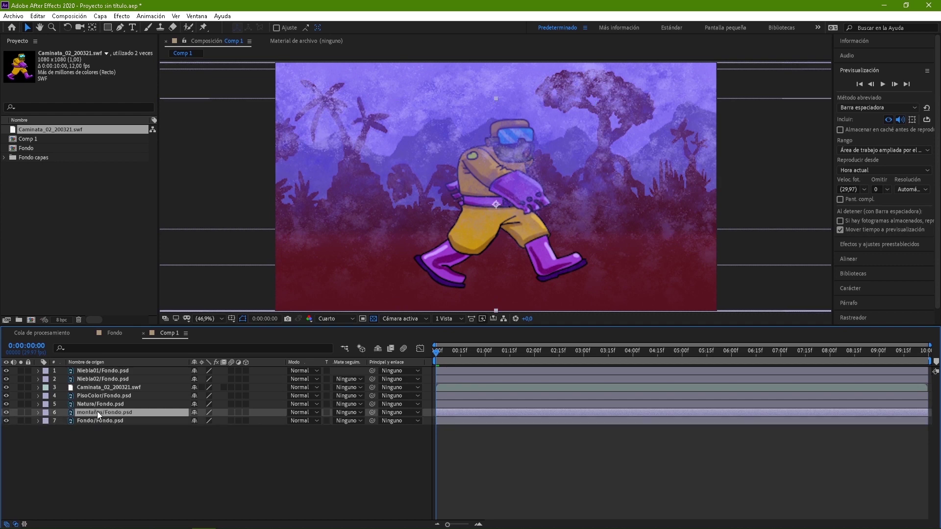
shift+click(102, 403)
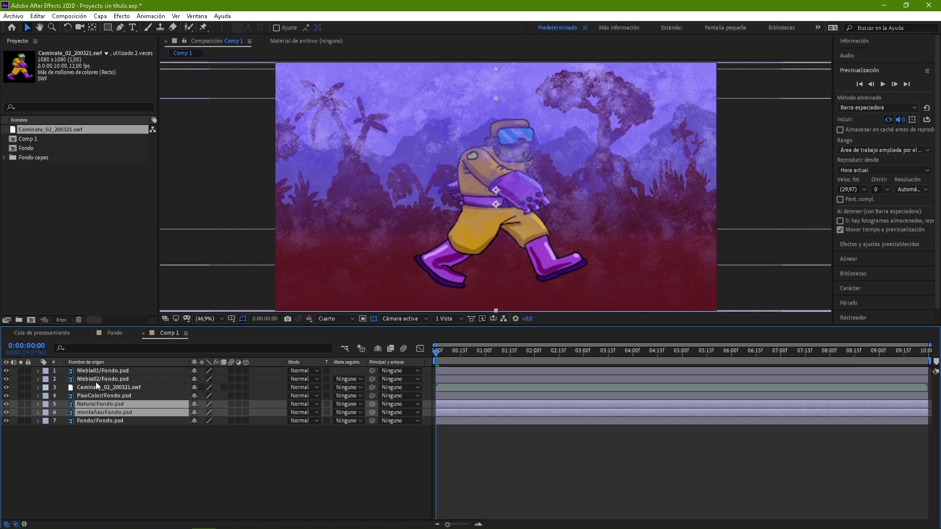
ctrl+click(96, 381)
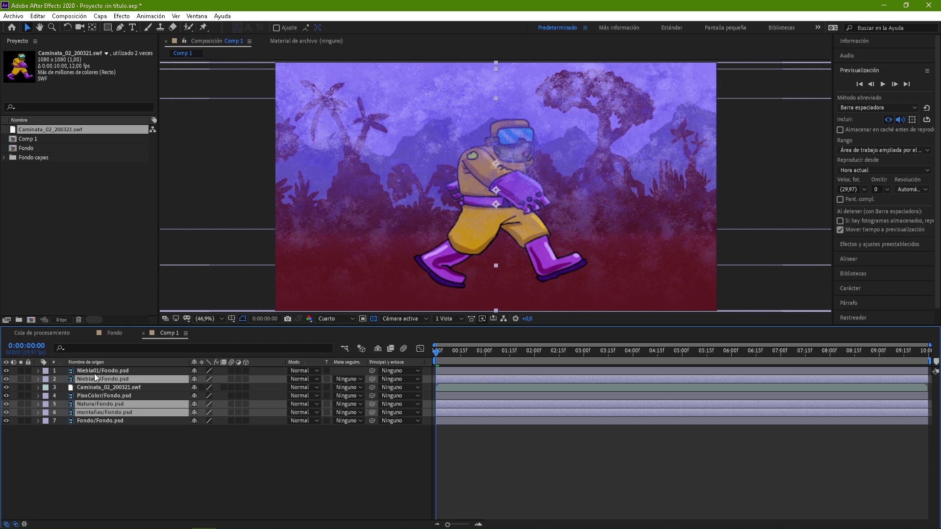
ctrl+click(94, 371)
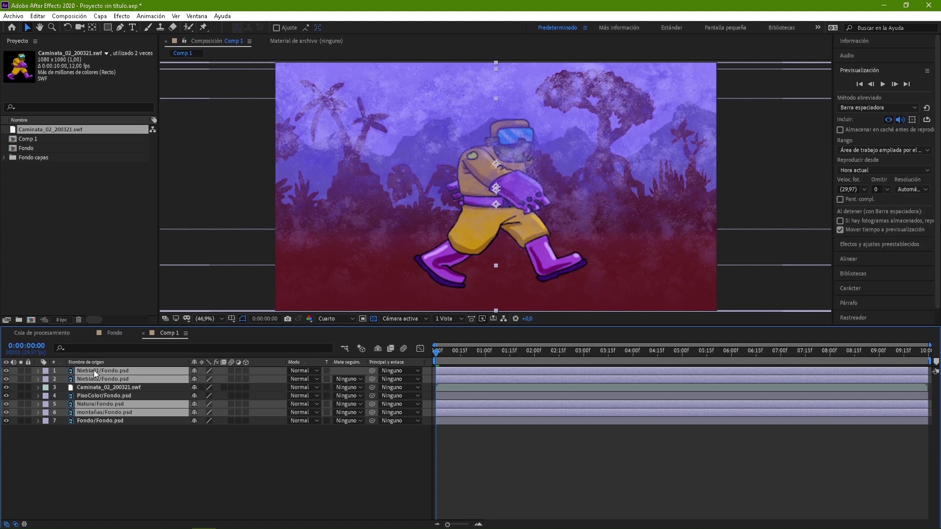
key(p)
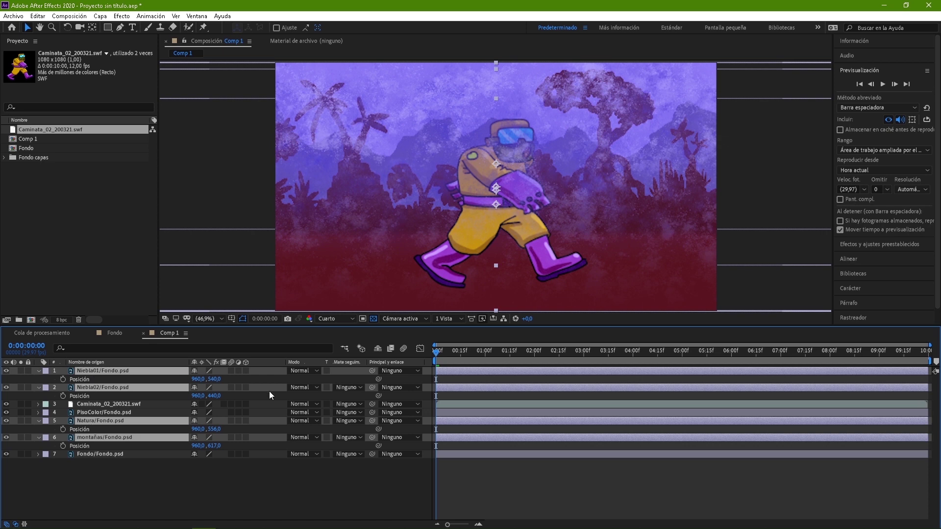
click(63, 379)
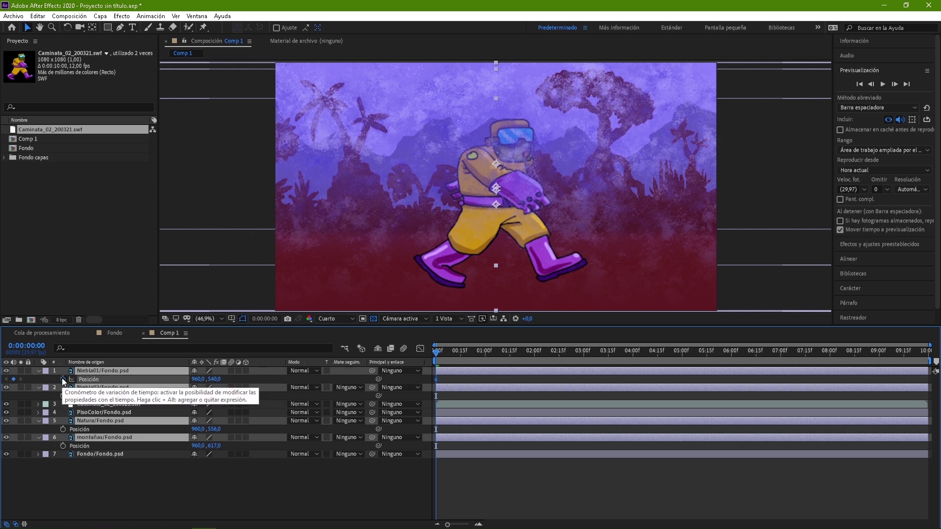
click(119, 493)
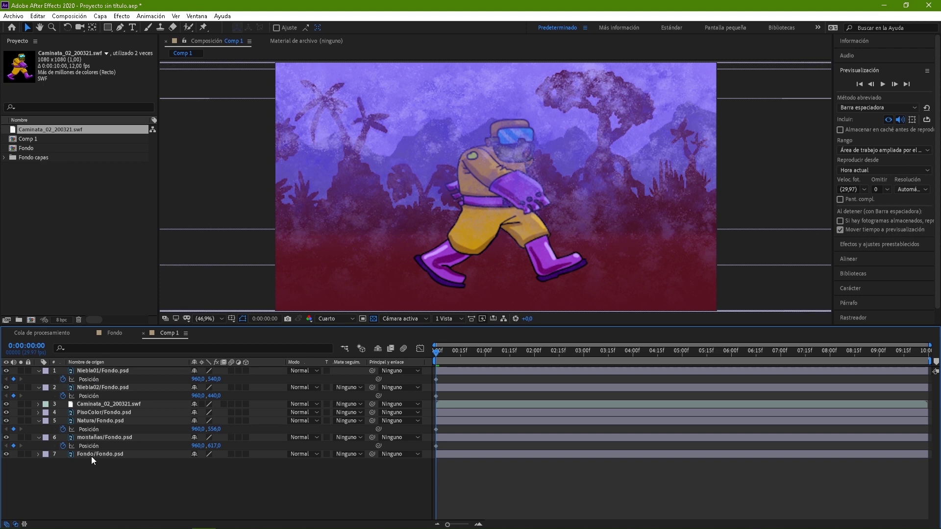
- Show the safe-margin guides in the composition and set the Niebla01 layer's X position to 1907 at the first frame
click(101, 370)
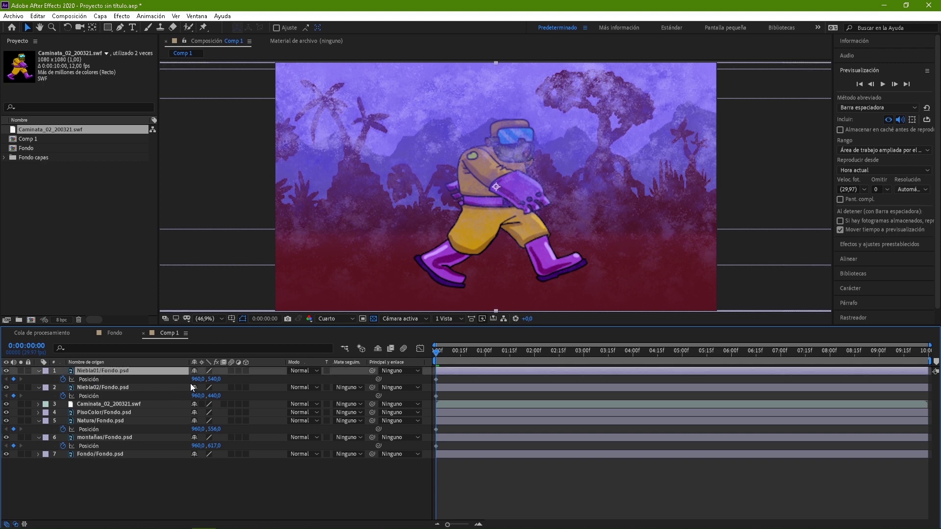
click(231, 318)
click(246, 331)
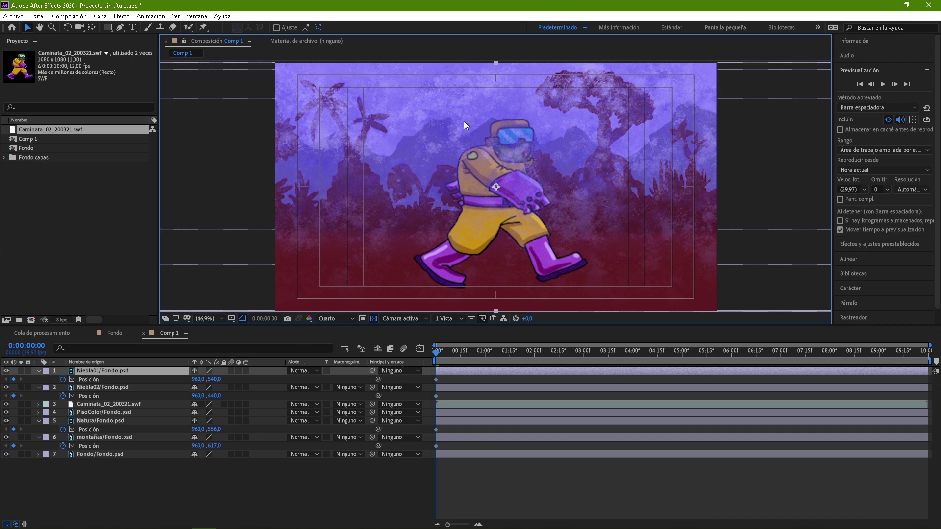
drag(198, 379, 632, 350)
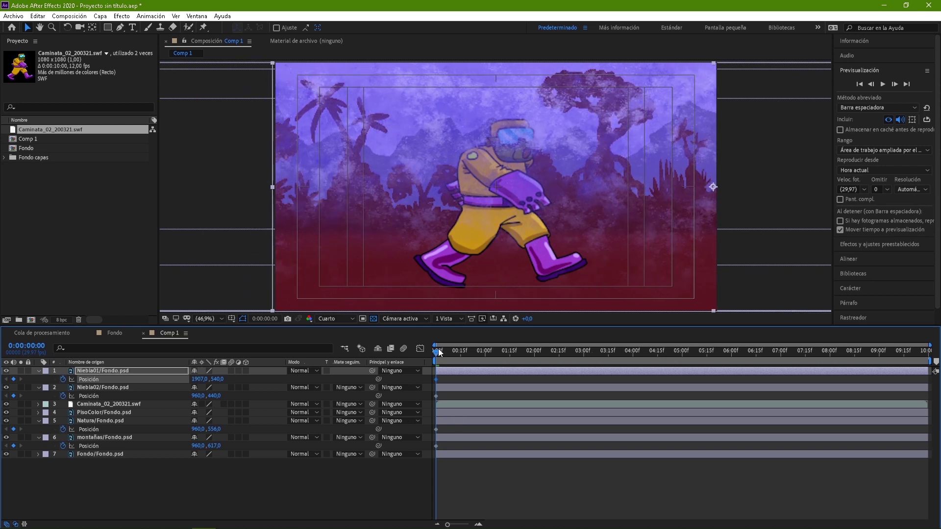
- Keyframe the Niebla01 layer at an X position of 25 at 0:00:09:29
drag(438, 356, 927, 352)
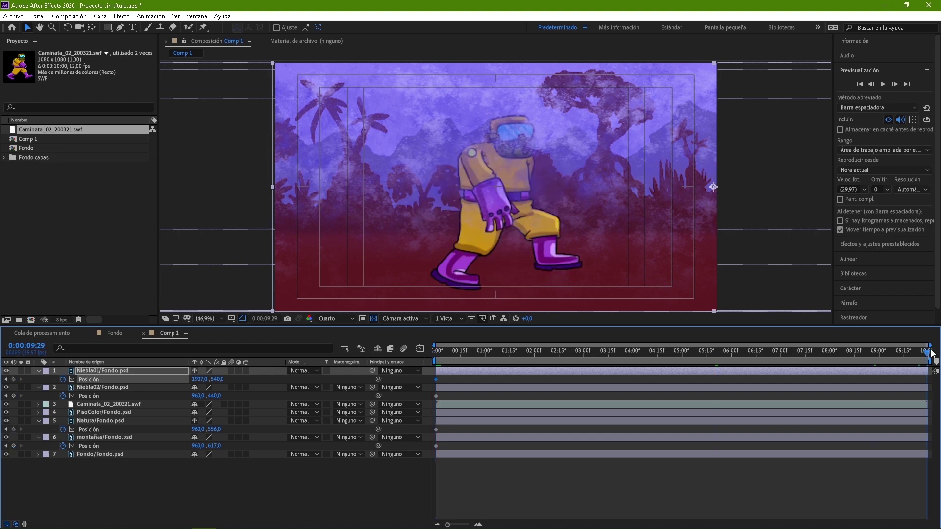
drag(198, 378, 3, 380)
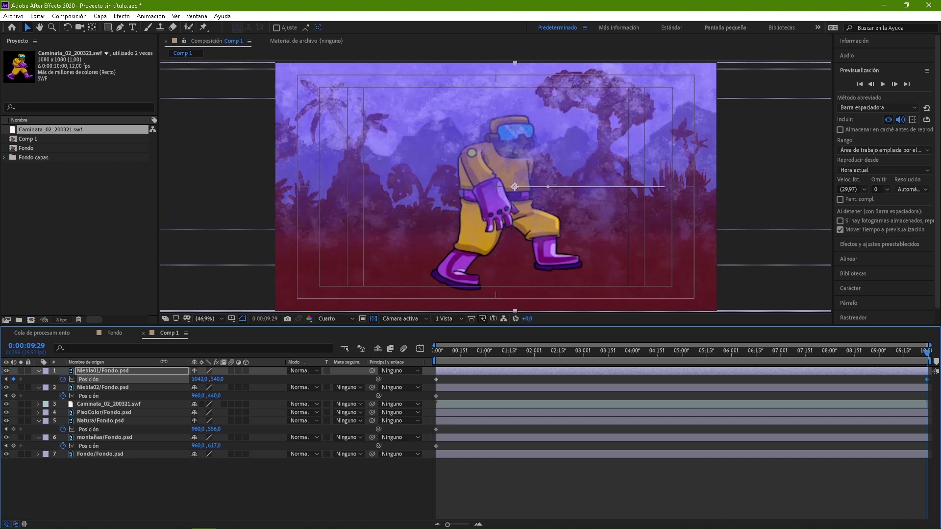
mouse_move(200, 380)
mouse_down()
mouse_move(2, 387)
mouse_move(210, 386)
mouse_up()
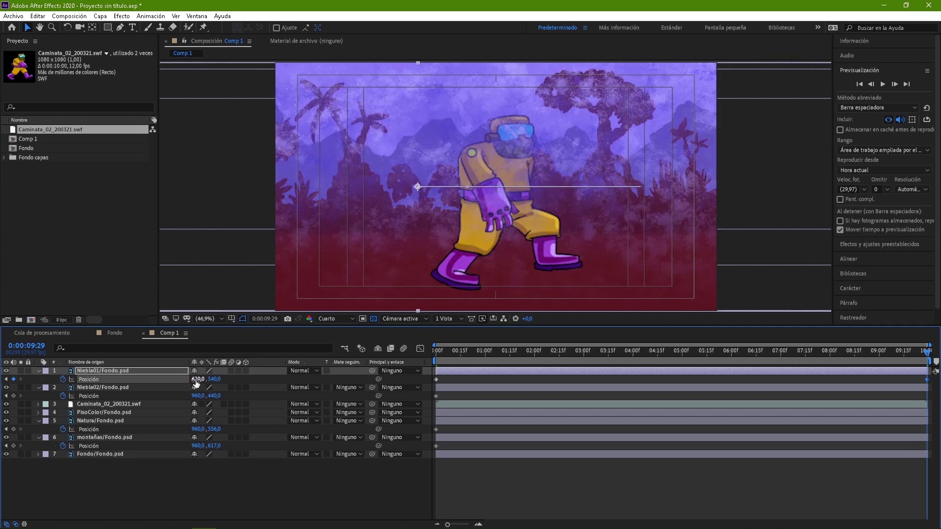
drag(197, 383, 2, 383)
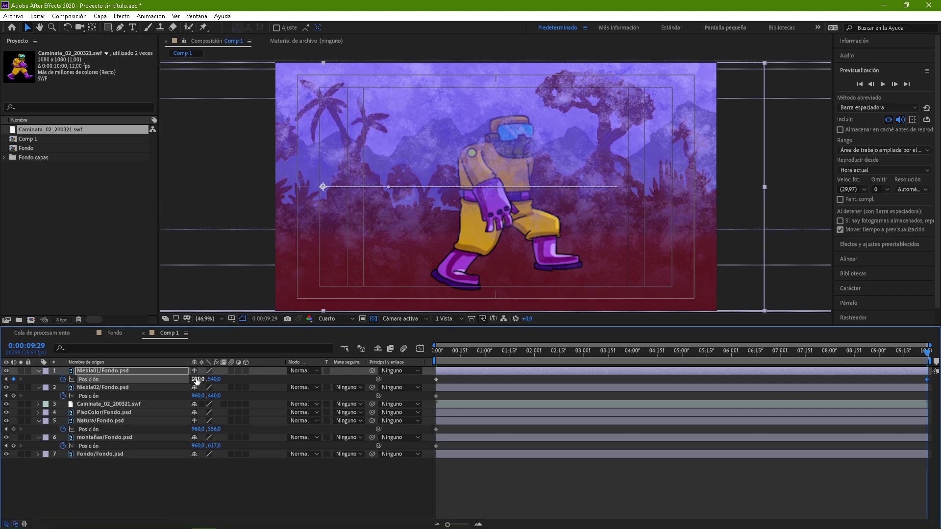
drag(197, 381, 112, 385)
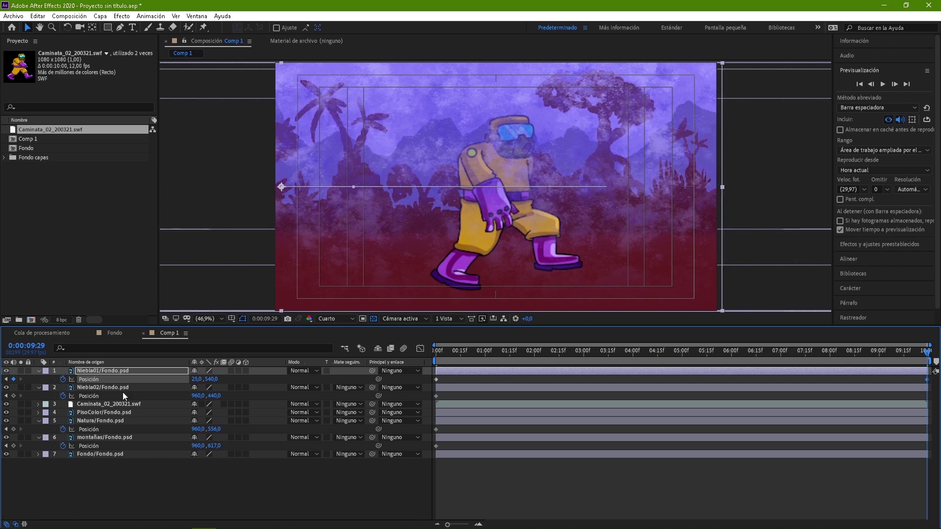
- Return to the first frame and set the Niebla02 layer's X position to 1277 there
click(112, 388)
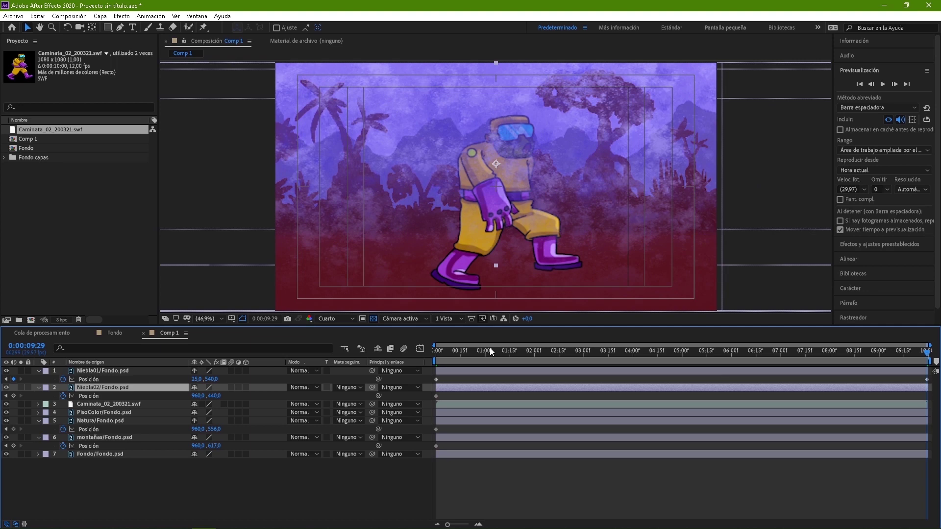
key(Home)
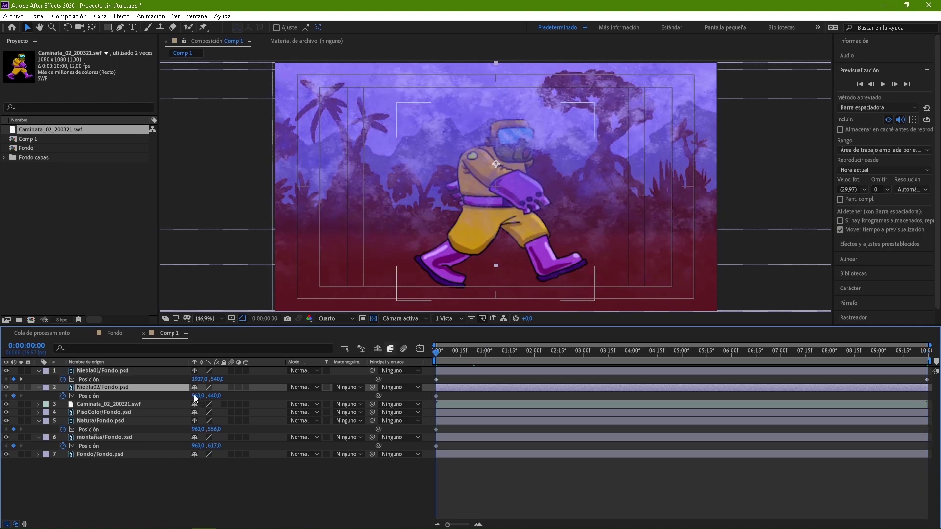
drag(195, 398, 267, 393)
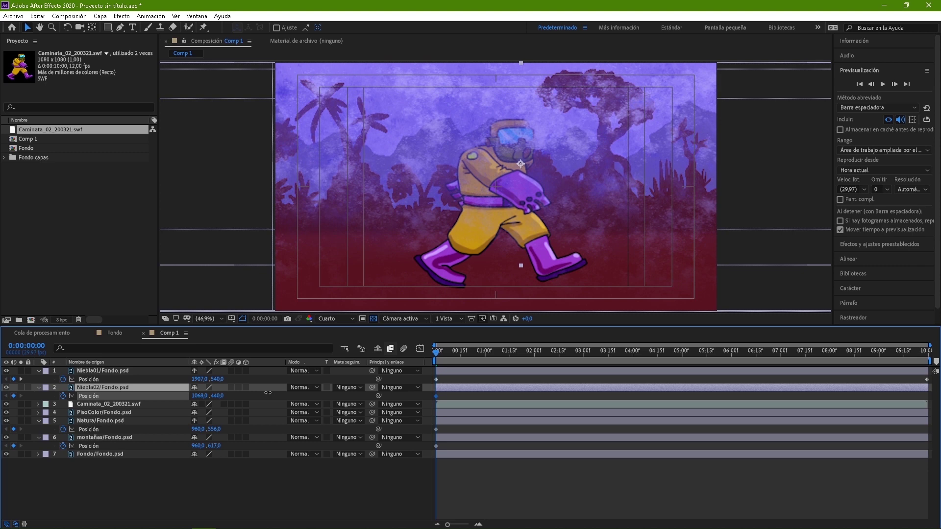
drag(268, 393, 373, 388)
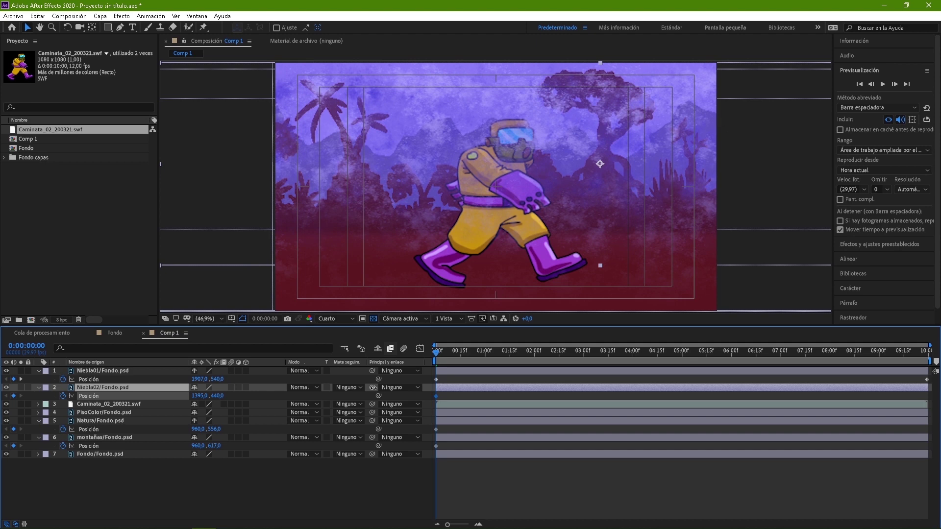
drag(373, 388, 350, 388)
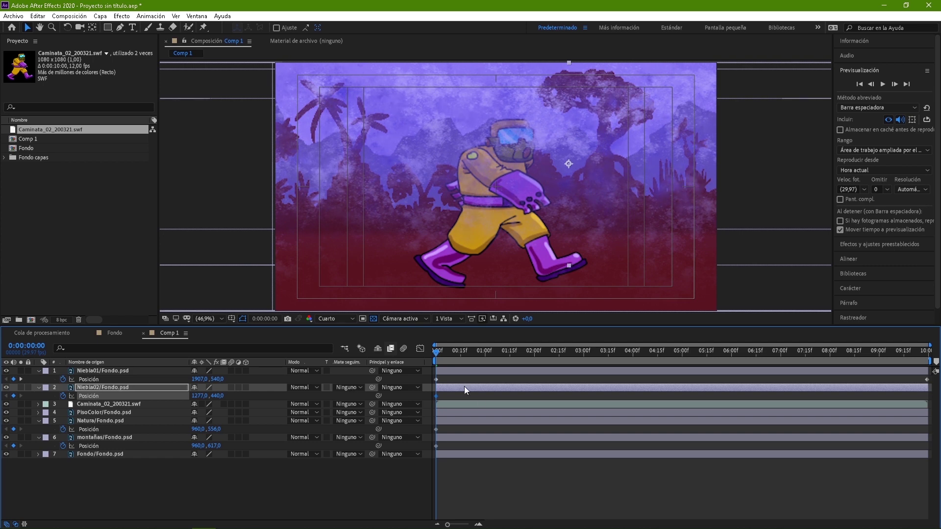
- Keyframe the Niebla02 layer at an X position of 679 at 0:00:09:29
key(End)
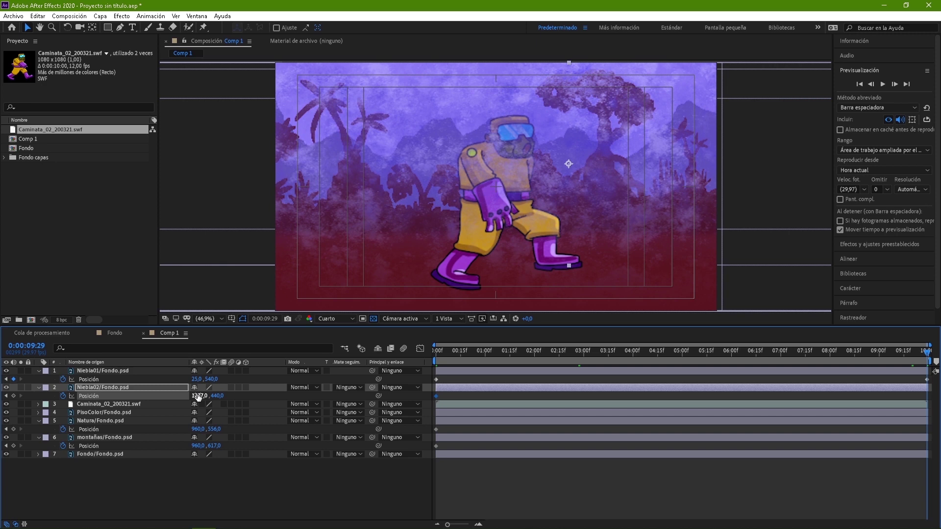
drag(198, 397, 174, 397)
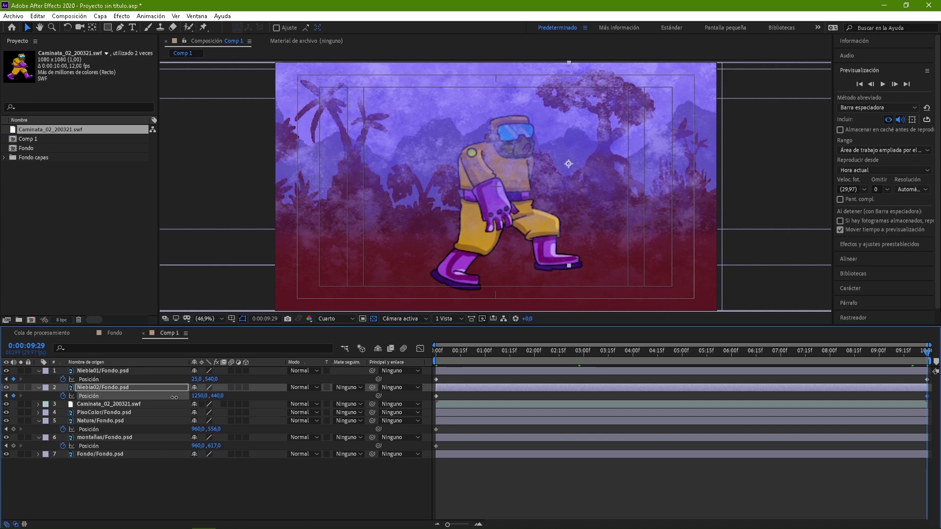
drag(174, 397, 116, 399)
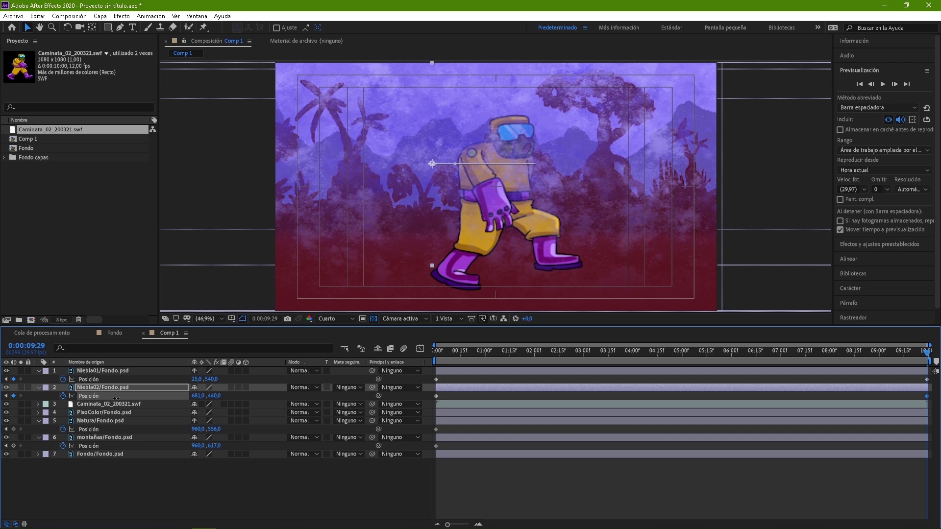
- Animate the Natura layer's X position from 1253 at the first frame to 214 at 0:00:09:29
key(Home)
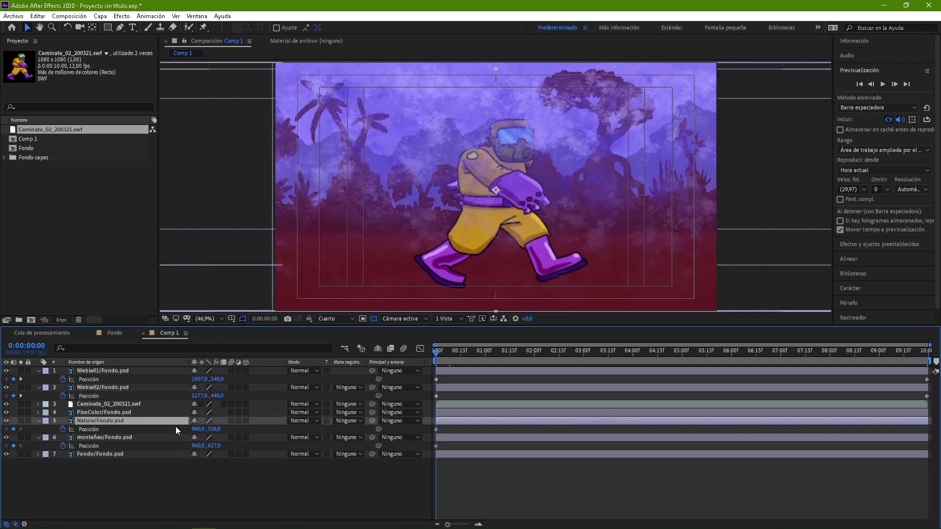
drag(197, 429, 266, 416)
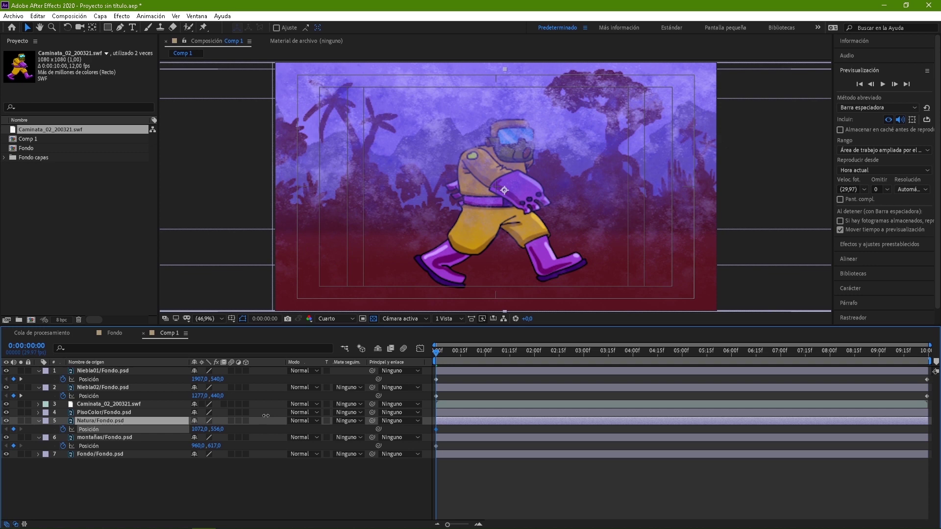
key(space)
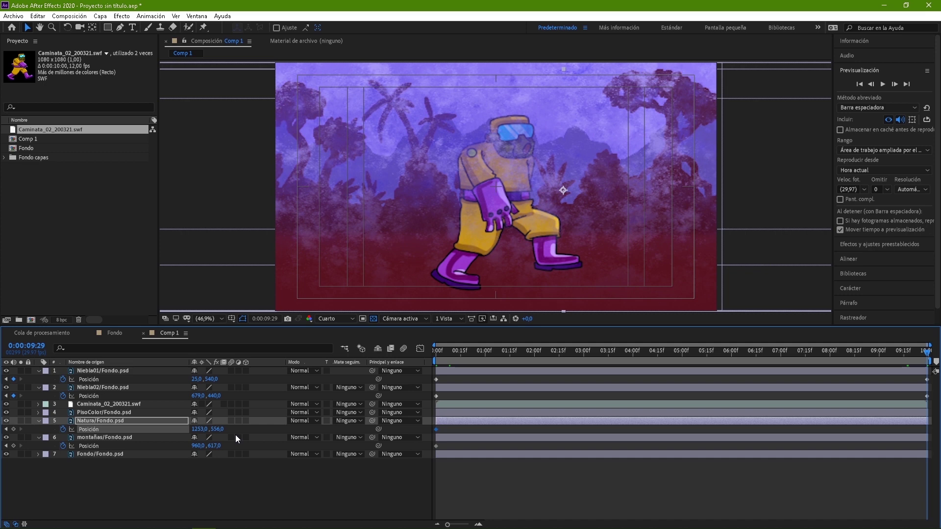
drag(199, 429, 46, 438)
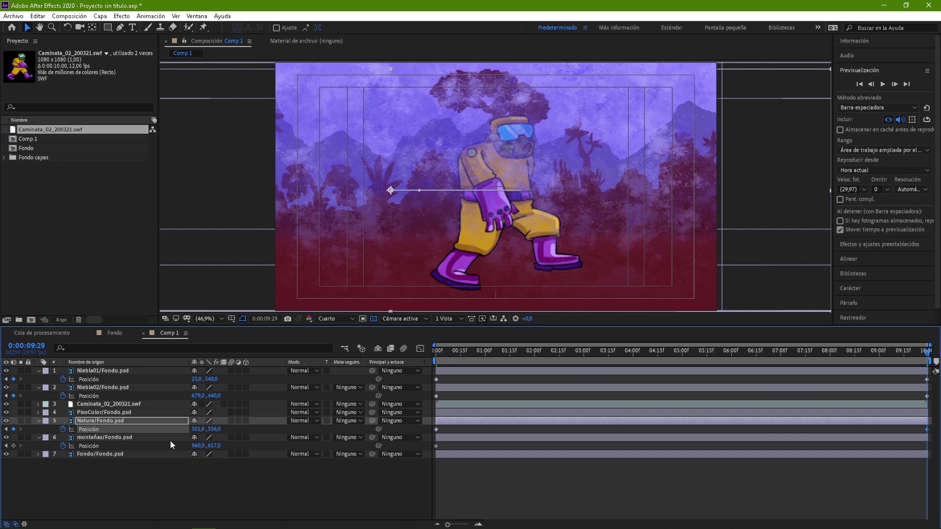
drag(171, 441, 144, 445)
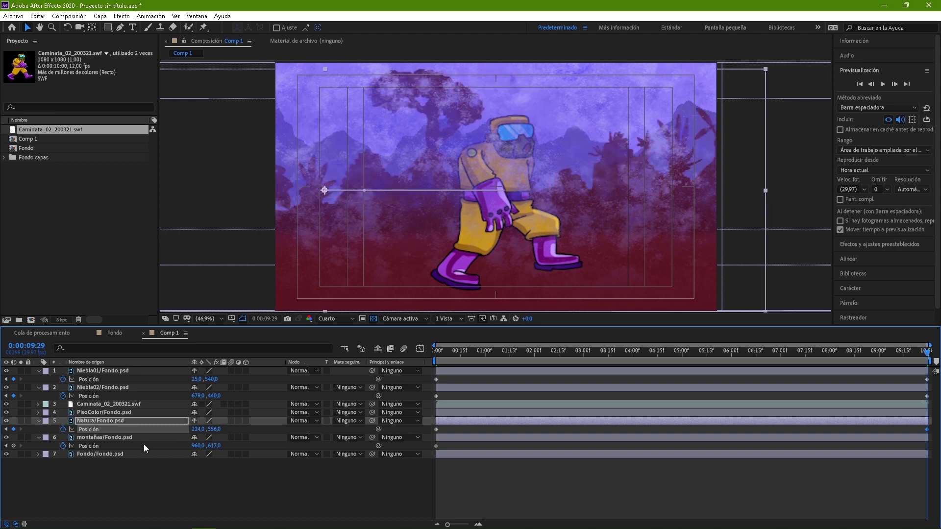
- Animate the montañas layer's X position from 1294 at the first frame to 737 at 0:00:09:29
click(120, 437)
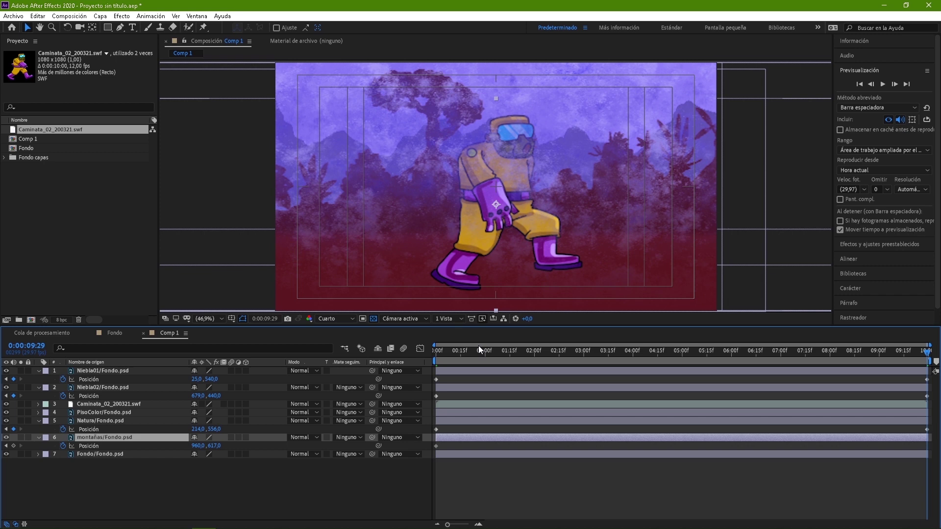
key(Home)
drag(261, 440, 323, 443)
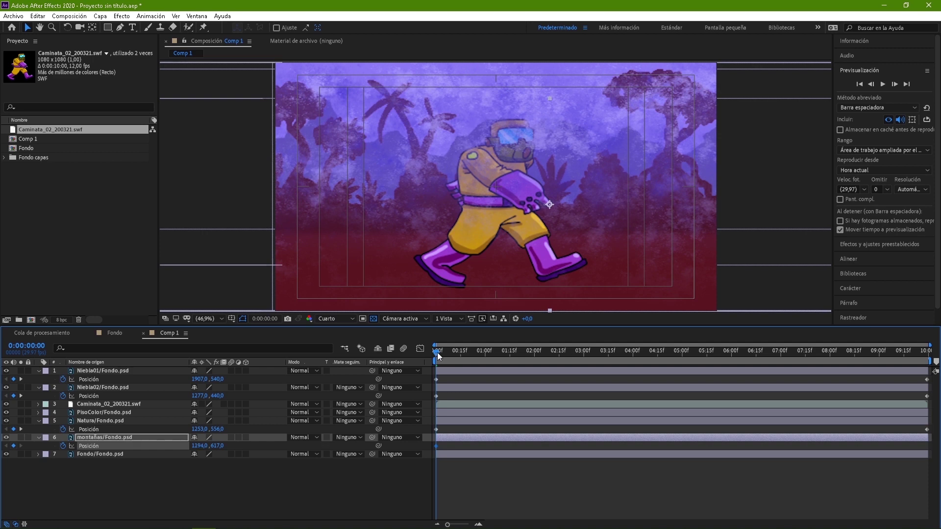
key(End)
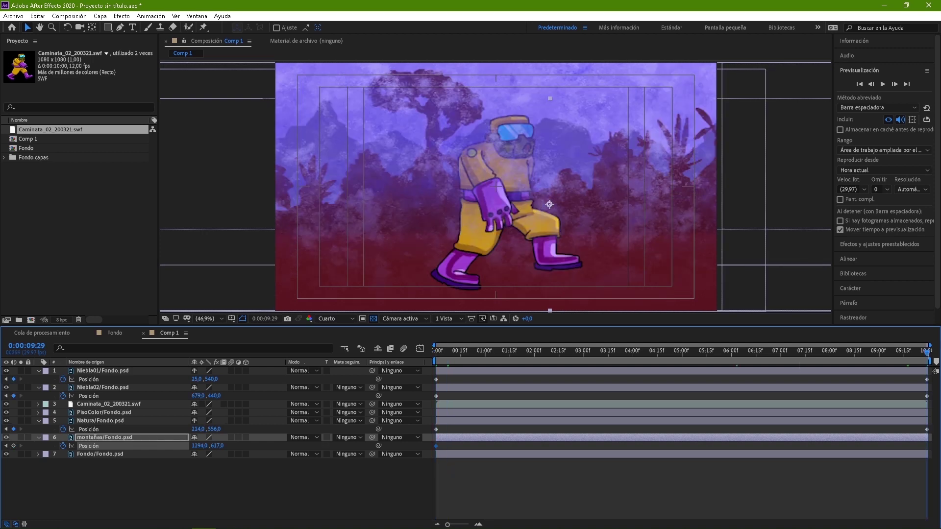
drag(199, 446, 2, 468)
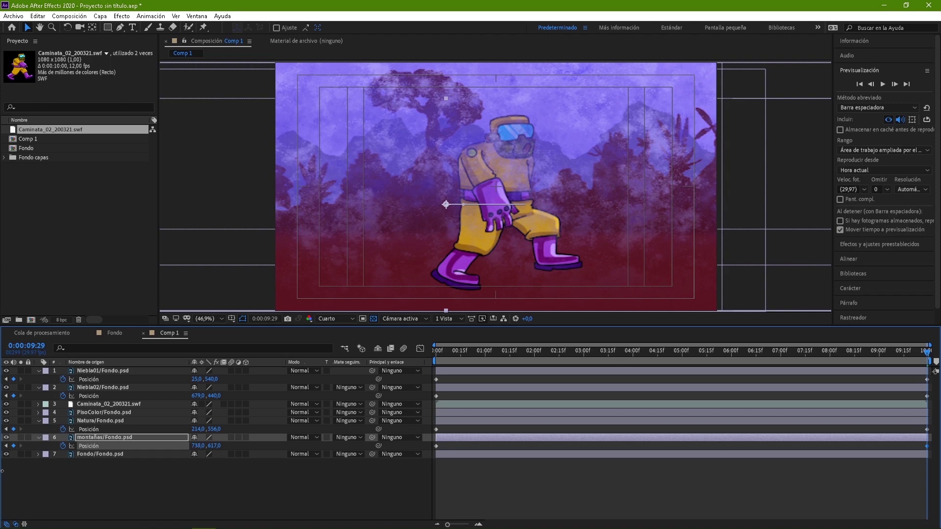
drag(2, 471, 2, 471)
click(2, 480)
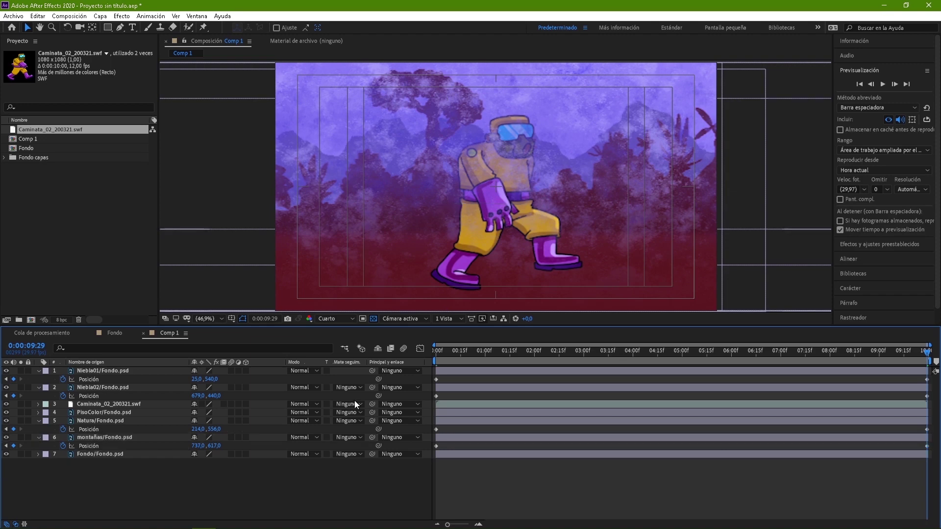
- Collapse the Position properties of the Niebla01, Niebla02, Natura and montañas layers
click(39, 371)
click(39, 378)
click(38, 405)
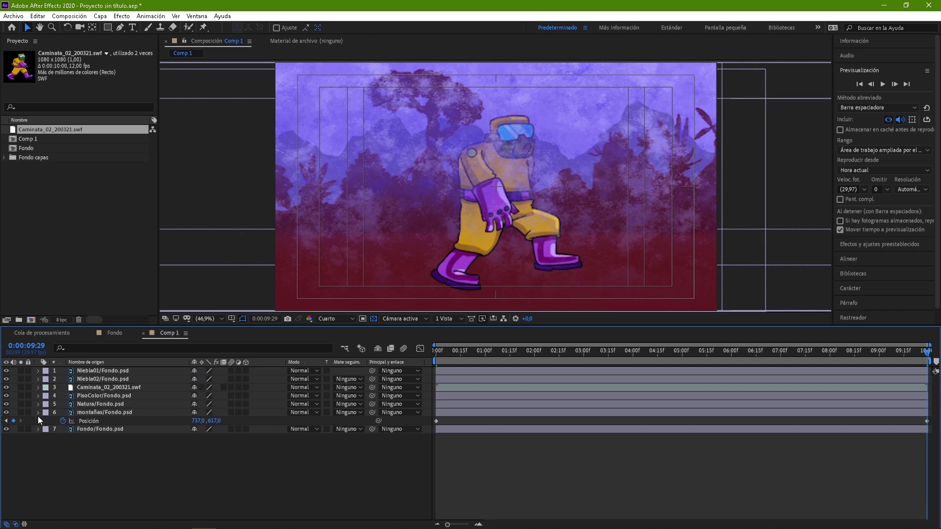
click(38, 413)
- Enlarge the composition viewer and preview the walking animation from the first frame
drag(467, 352, 422, 350)
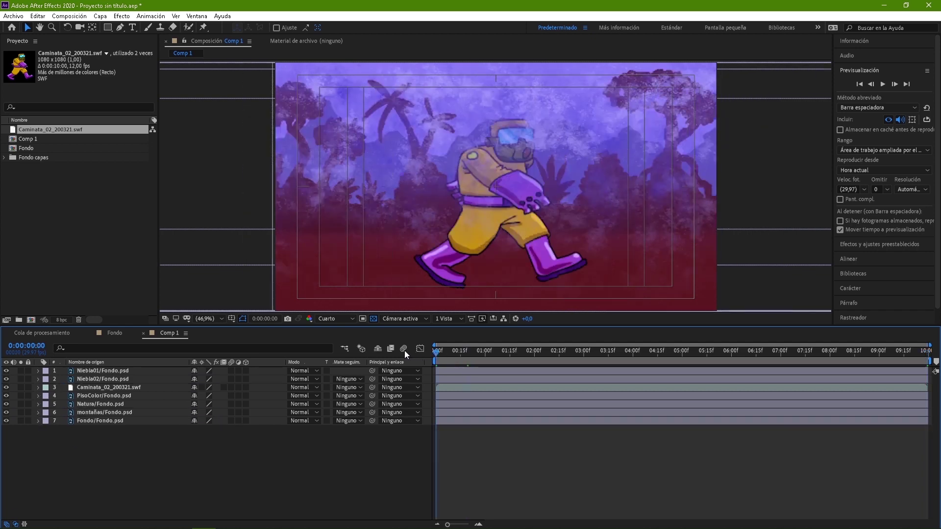
drag(416, 326, 442, 405)
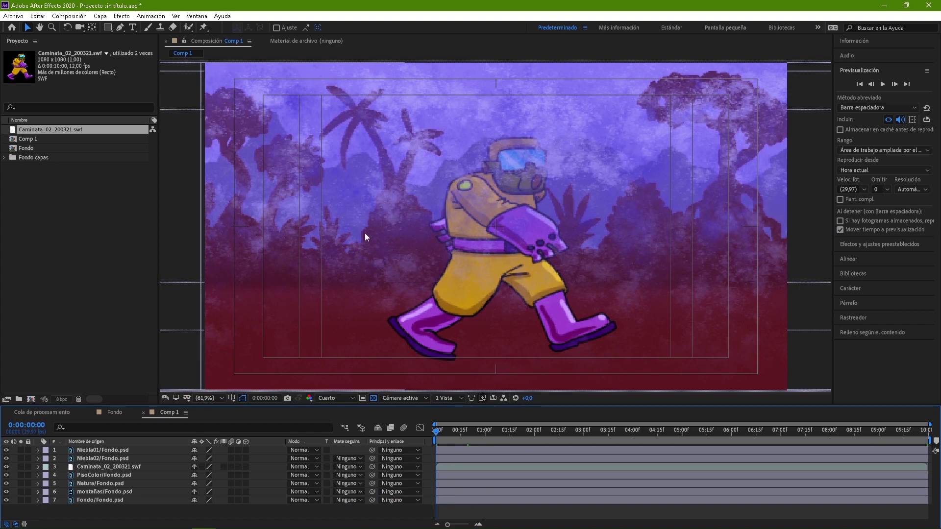
click(858, 84)
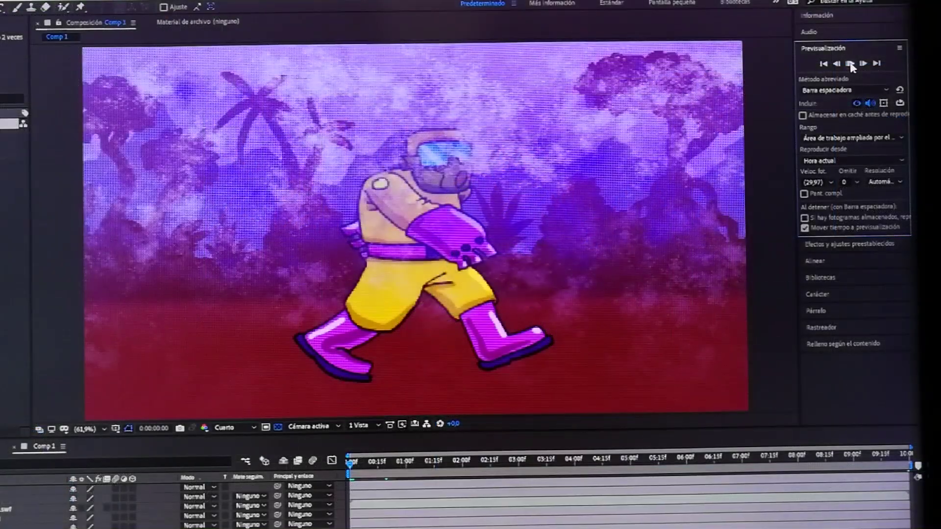
click(883, 85)
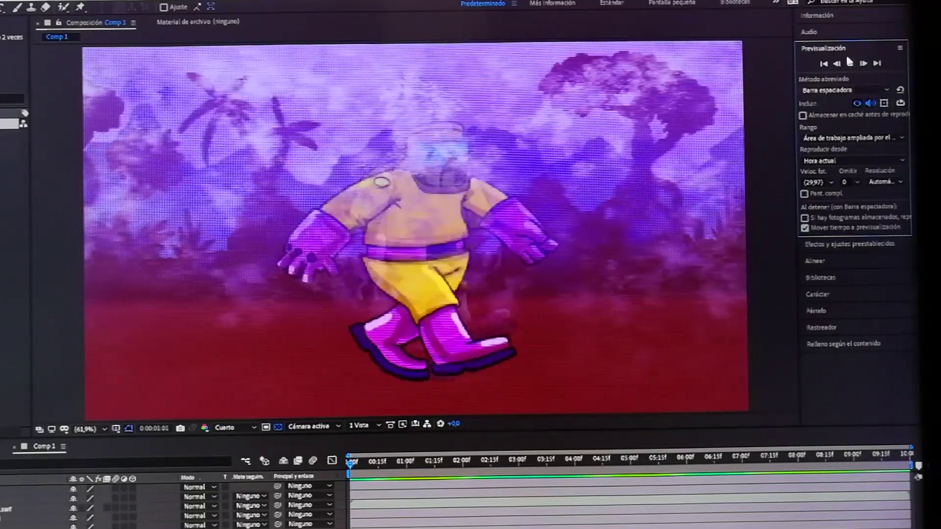
click(827, 64)
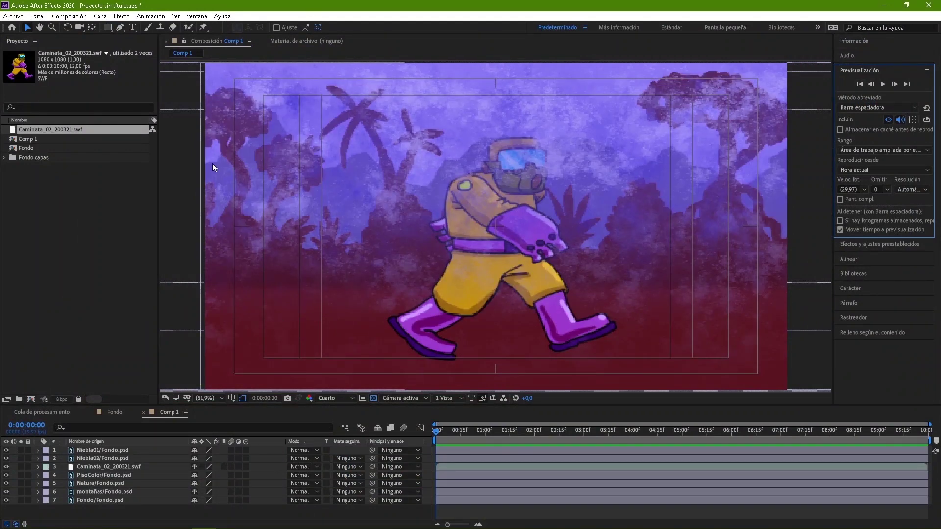
- Rename the Fondo composition in the project as Plano_01
click(28, 138)
click(33, 149)
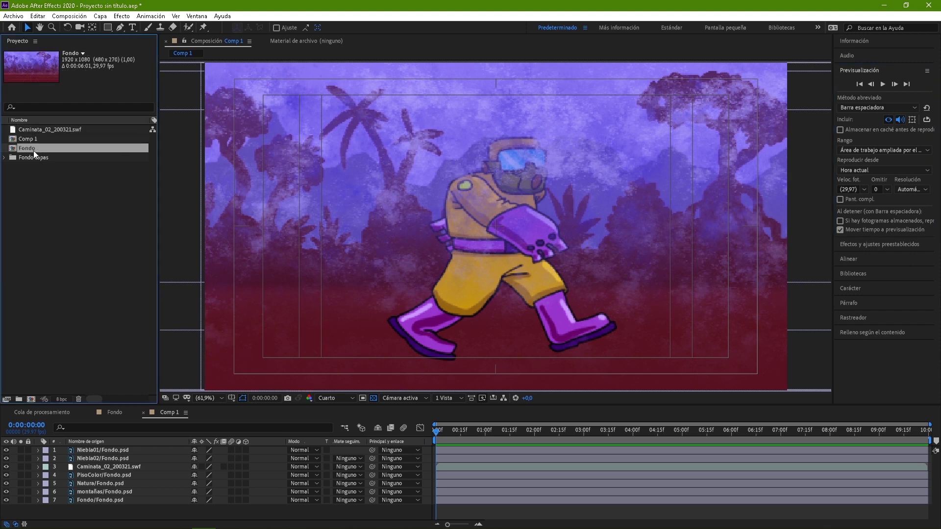
right_click(27, 149)
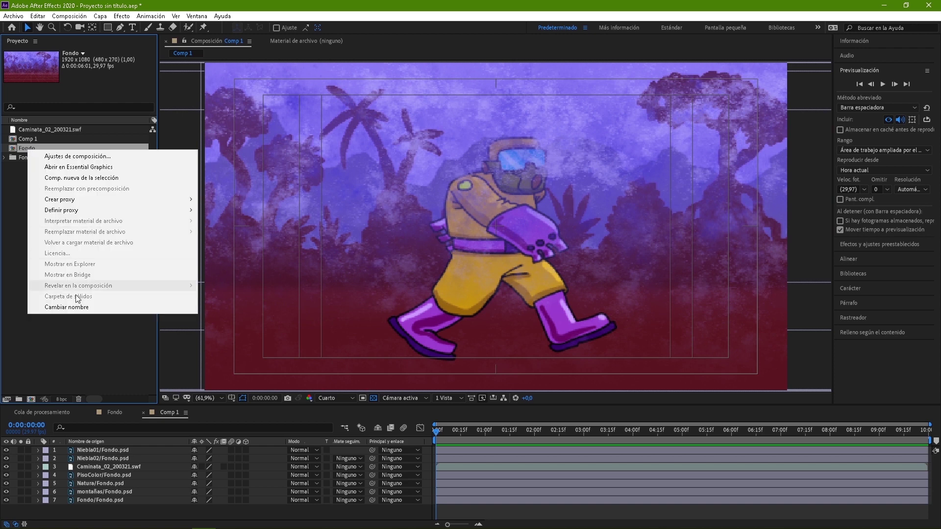
click(74, 307)
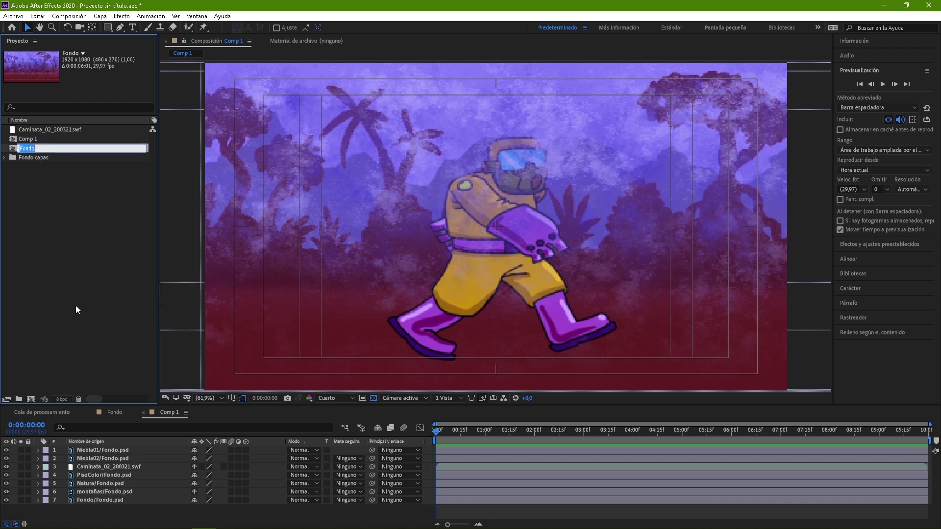
text(Plano_01)
- Rename the Comp 1 composition in the project as Plano_02
click(32, 141)
right_click(33, 140)
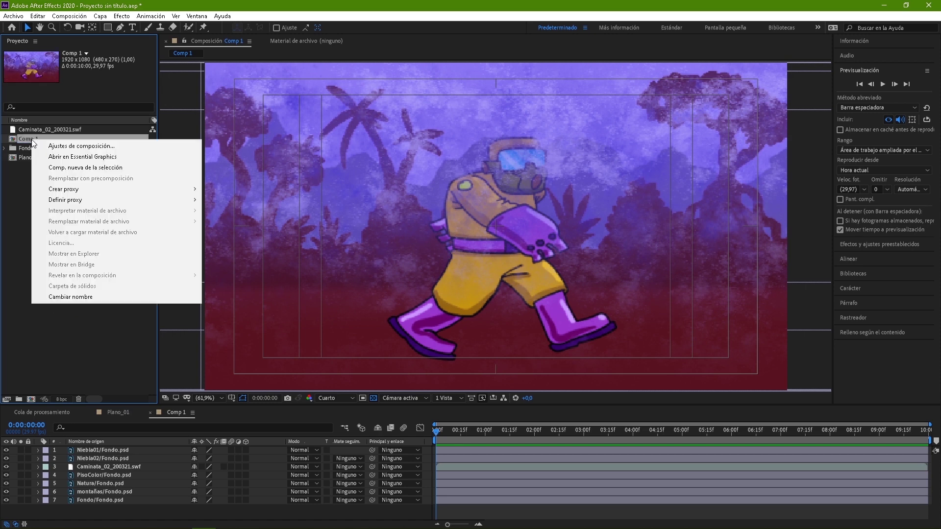
click(26, 146)
click(31, 138)
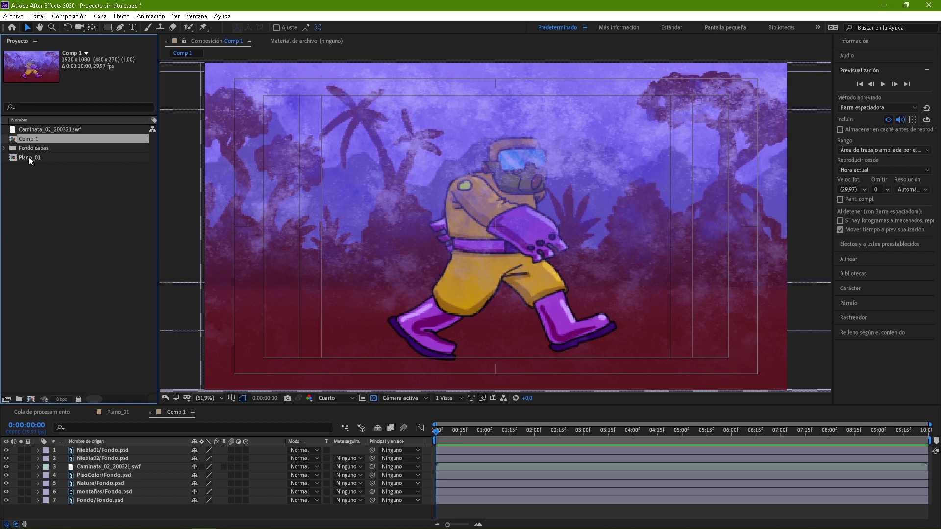
right_click(29, 138)
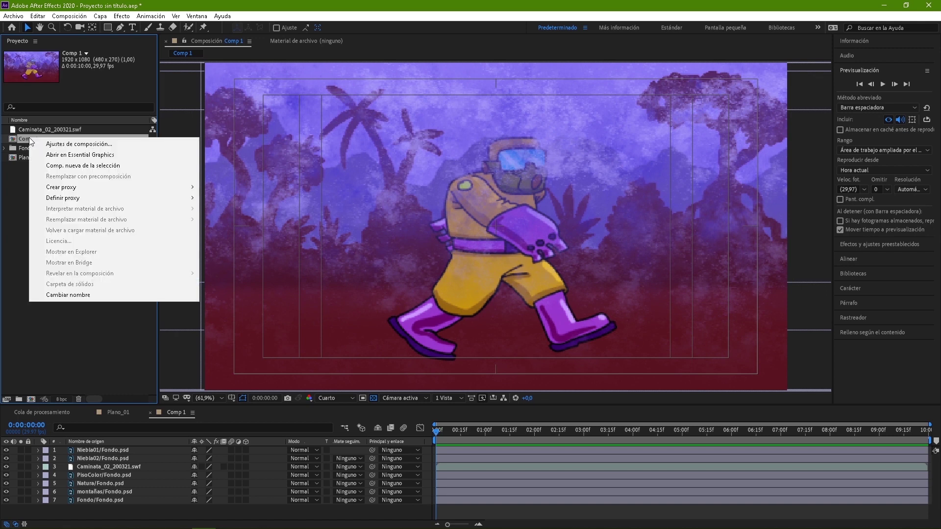
click(70, 295)
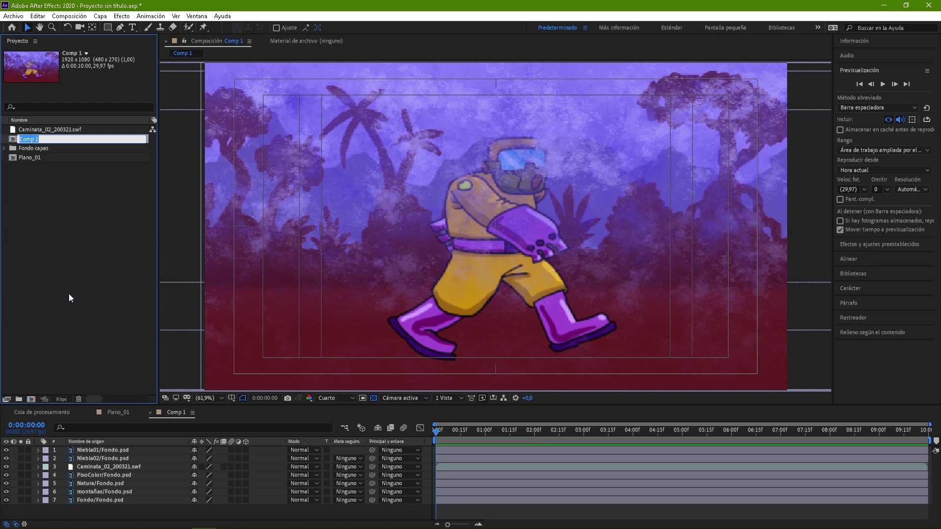
text(Plano_02)
key(Return)
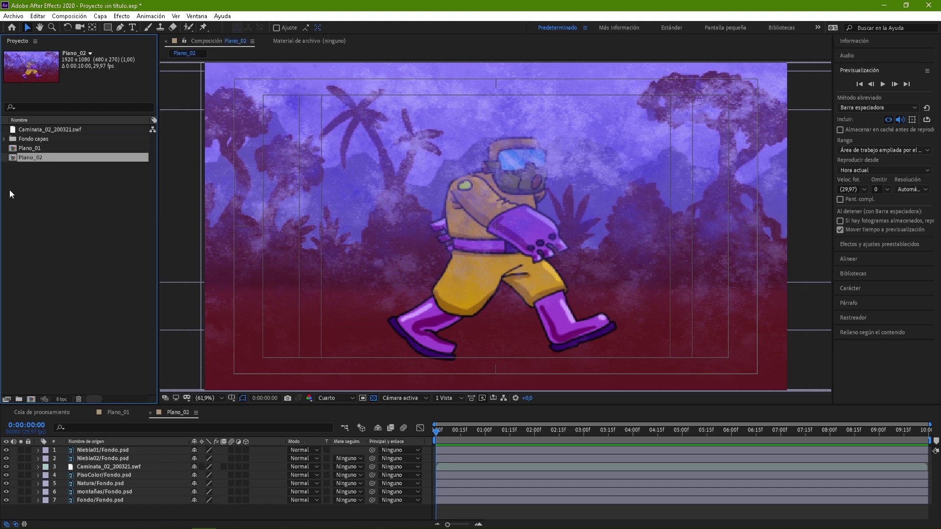
- Open the Plano_01 composition and add it to the render queue
click(35, 195)
double_click(25, 148)
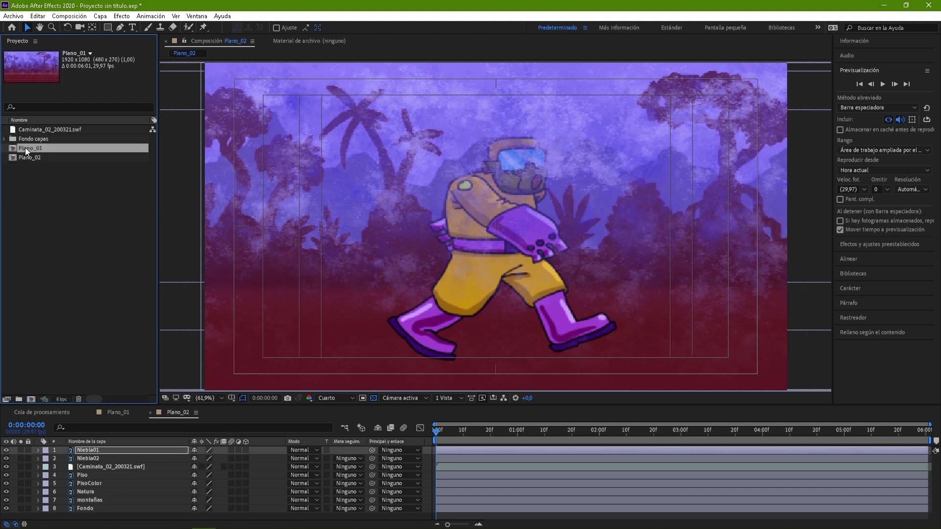
click(20, 17)
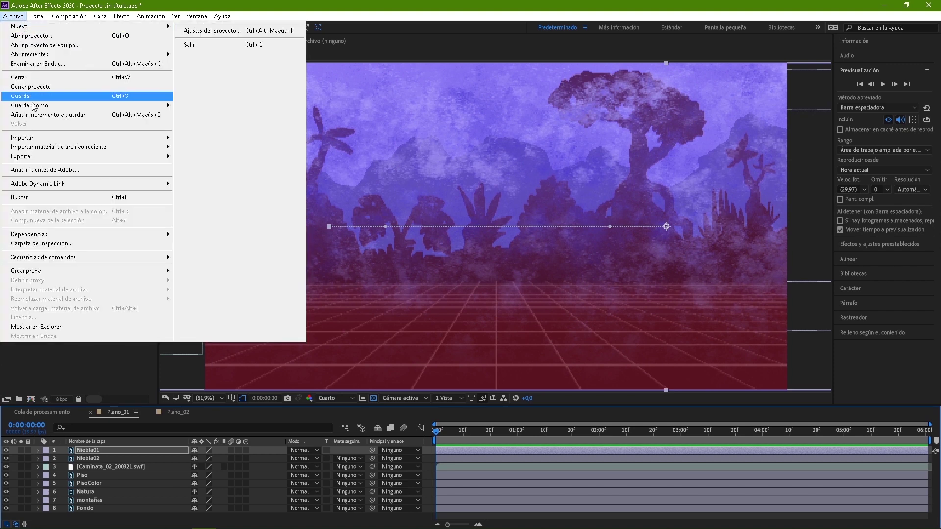
mouse_move(168, 159)
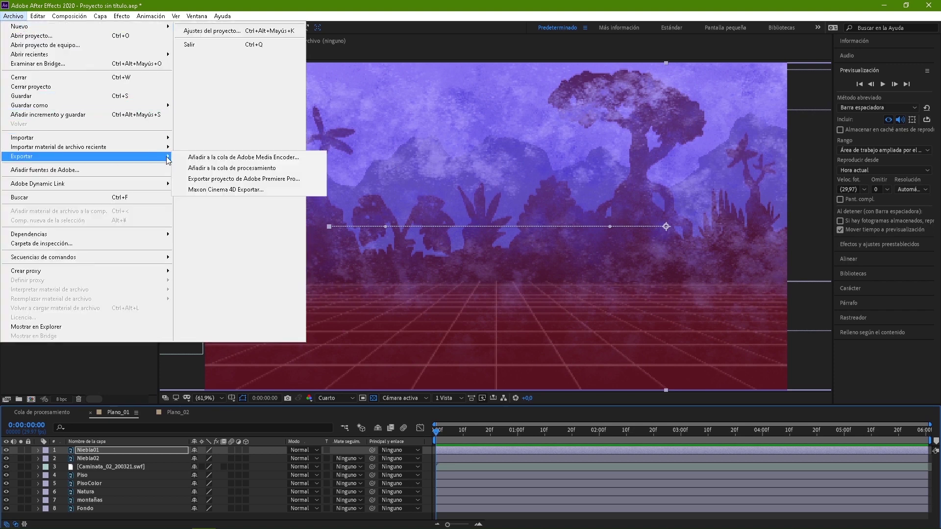
click(222, 168)
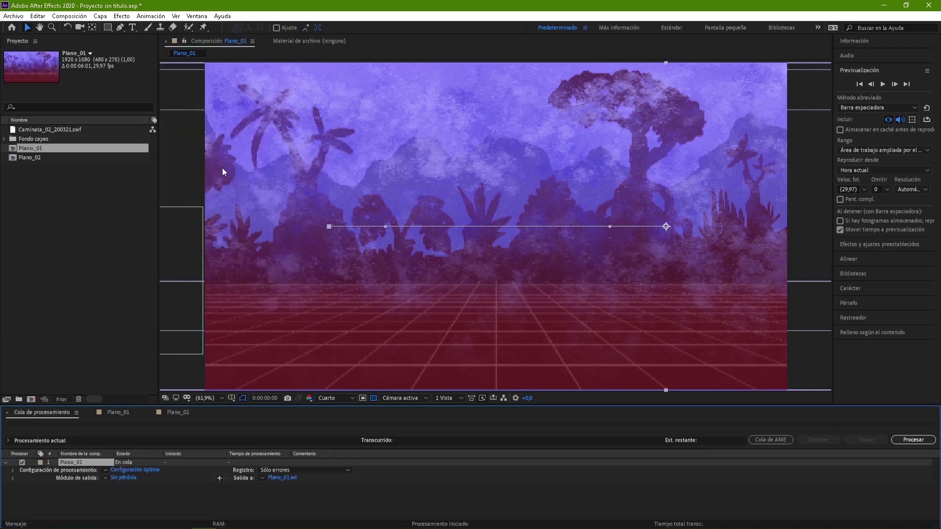
- Set Plano_01's output module to QuickTime with audio output off, and set its output file to Plano_01.mov in the Recursos_EjemploCaminata folder
click(119, 478)
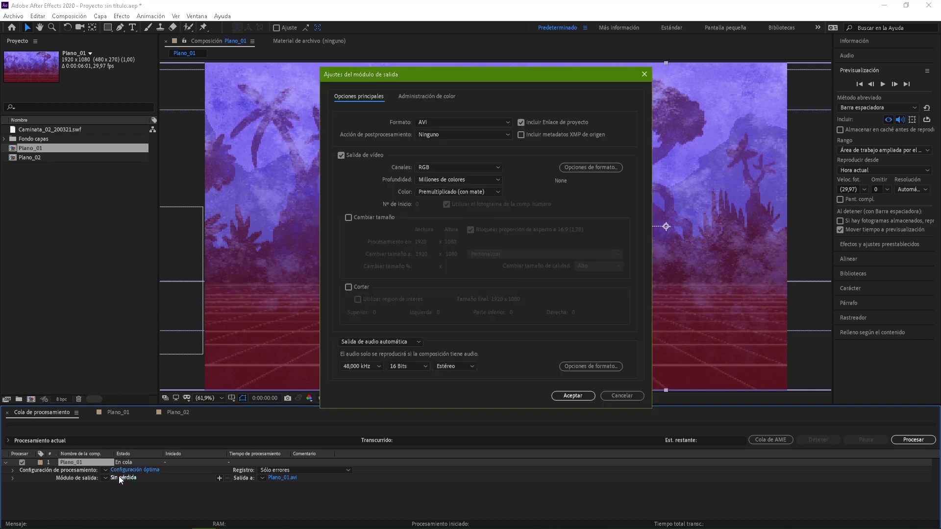
click(443, 121)
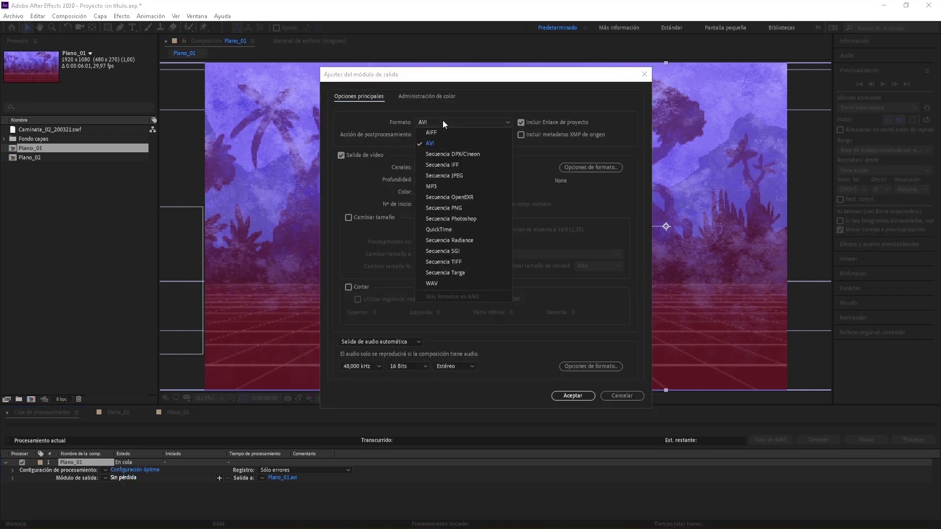
click(442, 229)
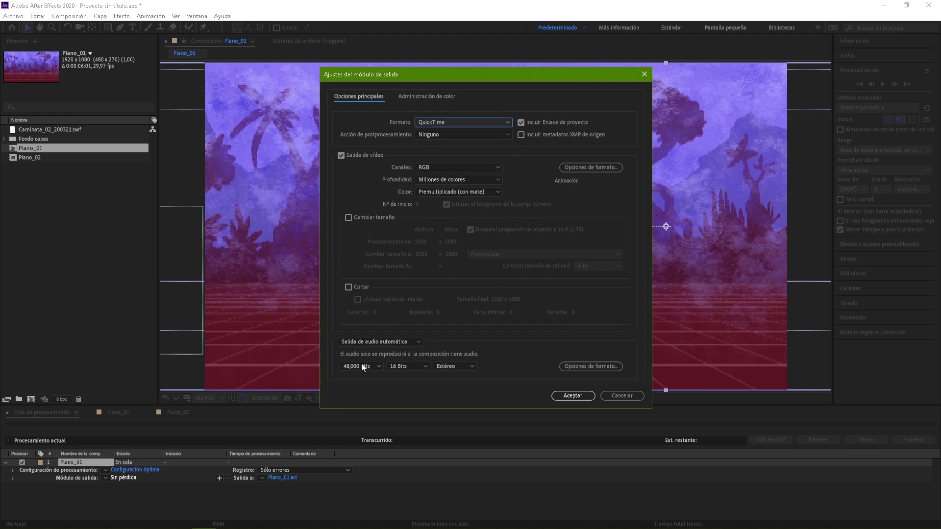
click(380, 342)
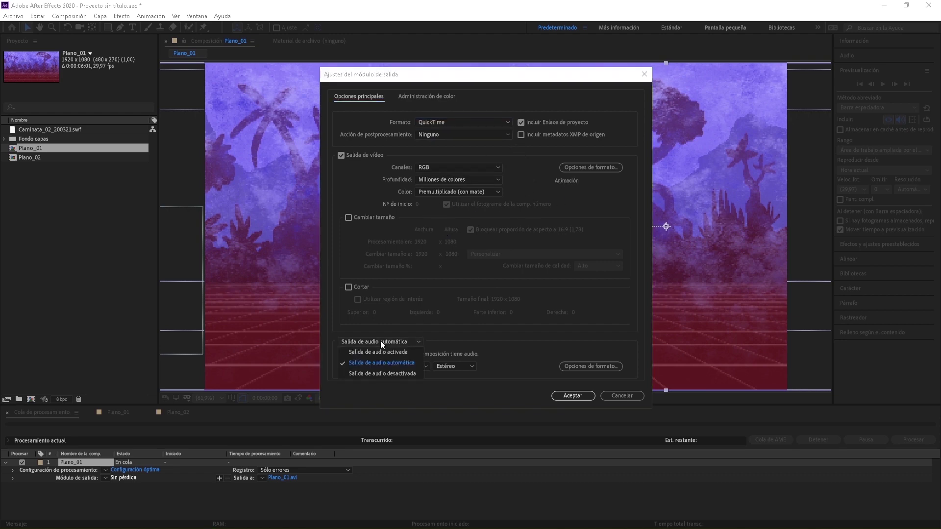
click(380, 374)
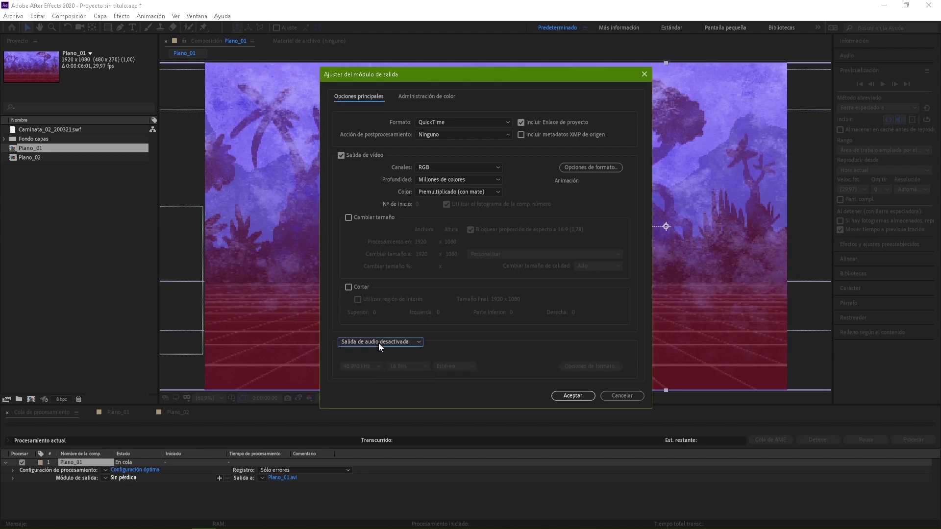
click(572, 396)
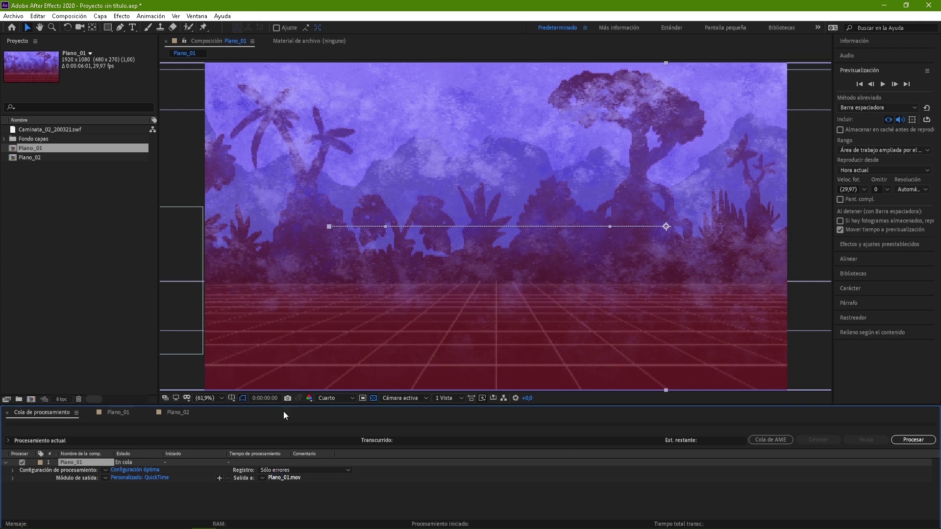
click(278, 478)
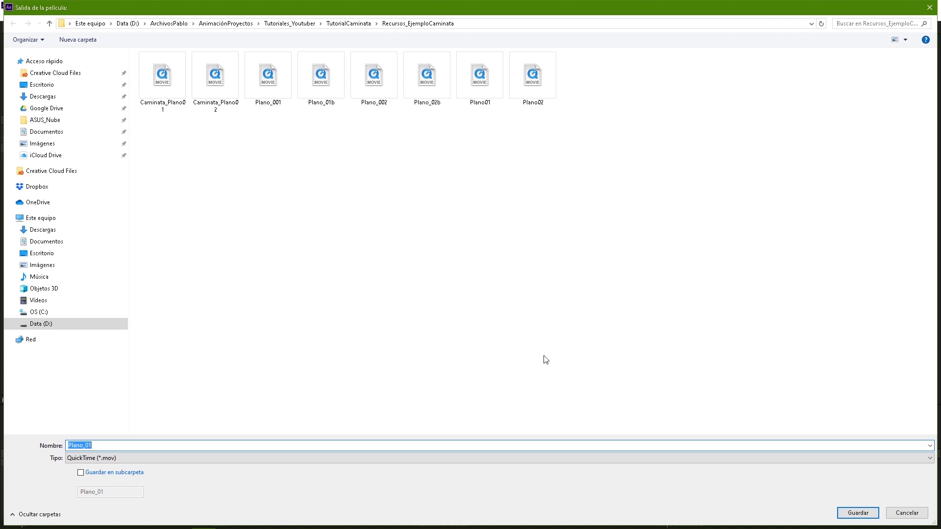
click(863, 516)
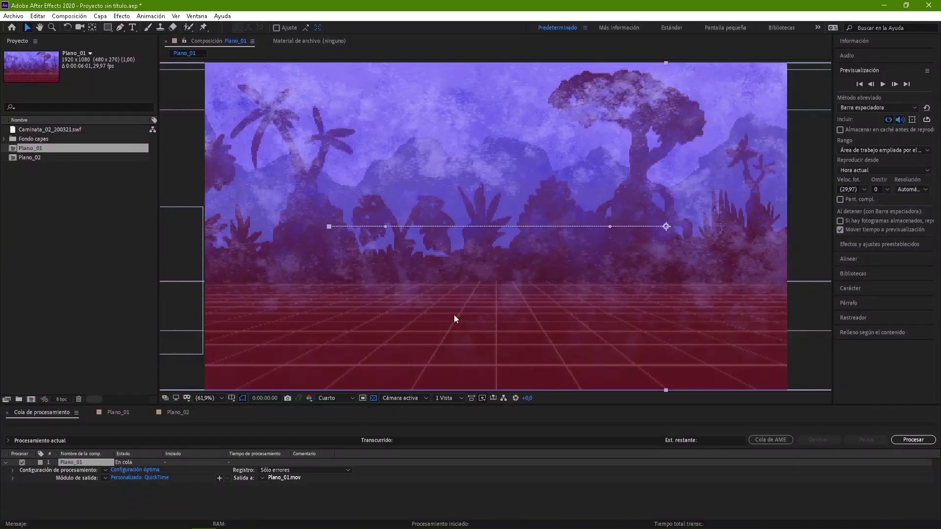
- Open the Plano_02 composition and add it to the render queue
double_click(31, 157)
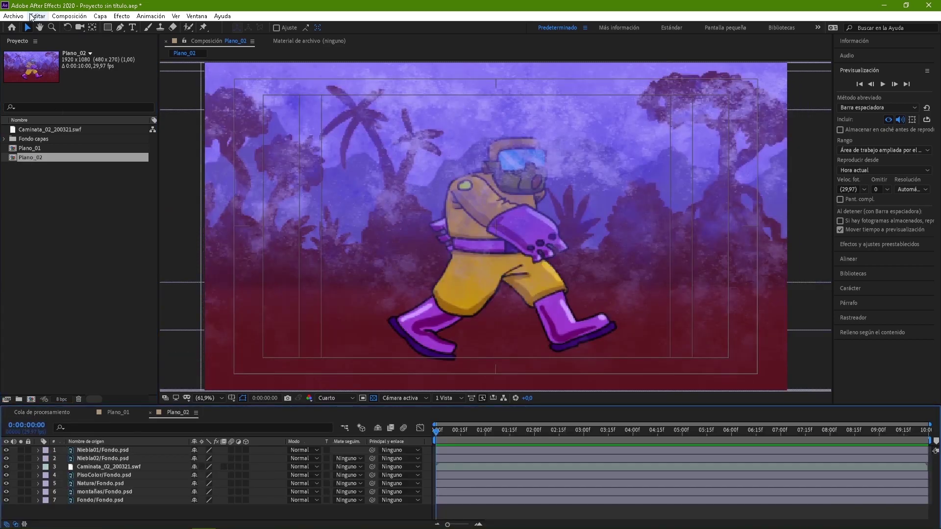
click(13, 16)
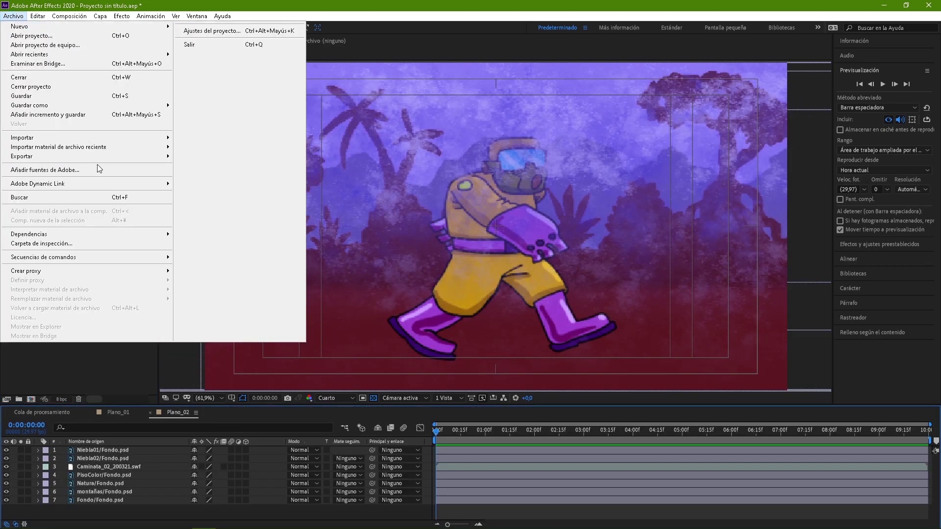
mouse_move(98, 158)
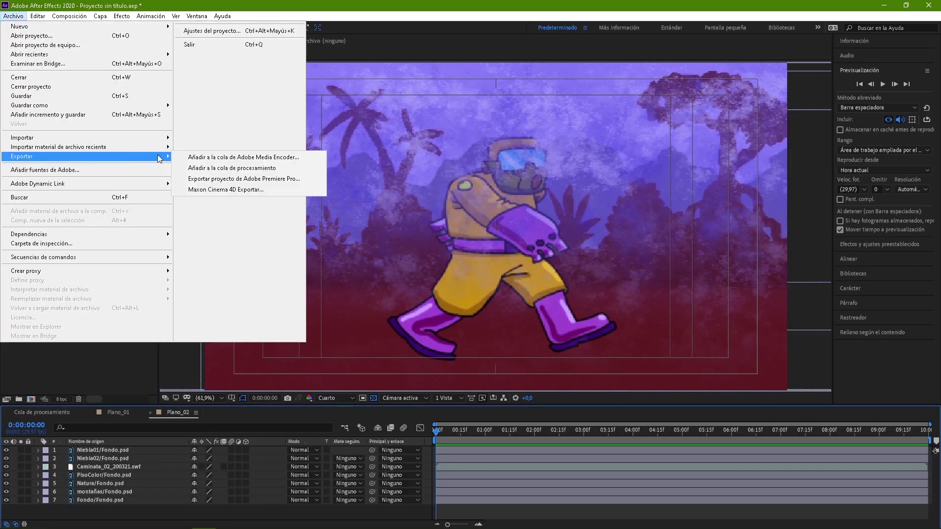
click(228, 168)
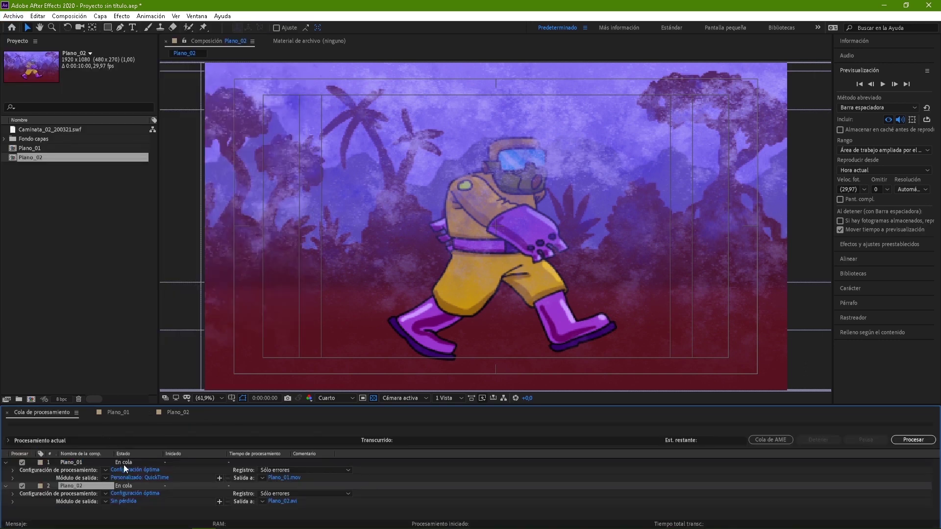
- Set the output module of the queued Plano_02 to QuickTime format with audio output turned off
click(123, 498)
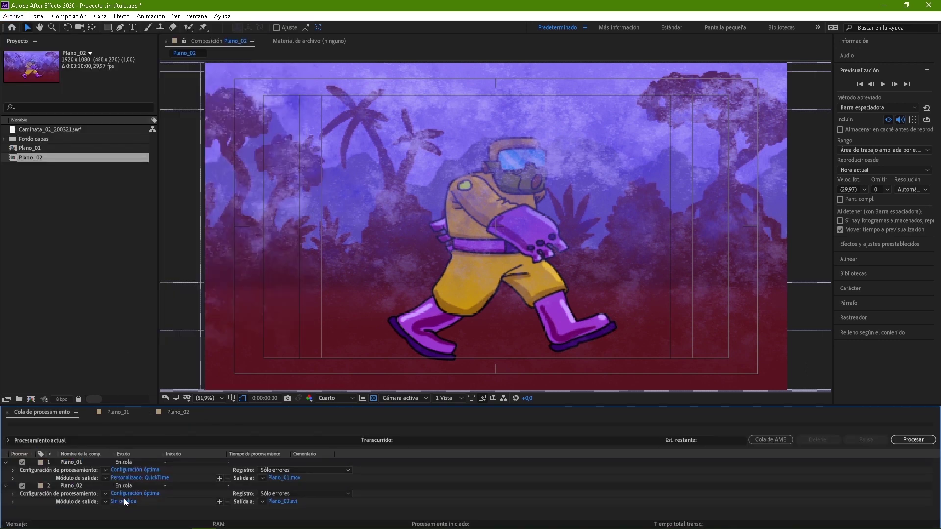
click(125, 501)
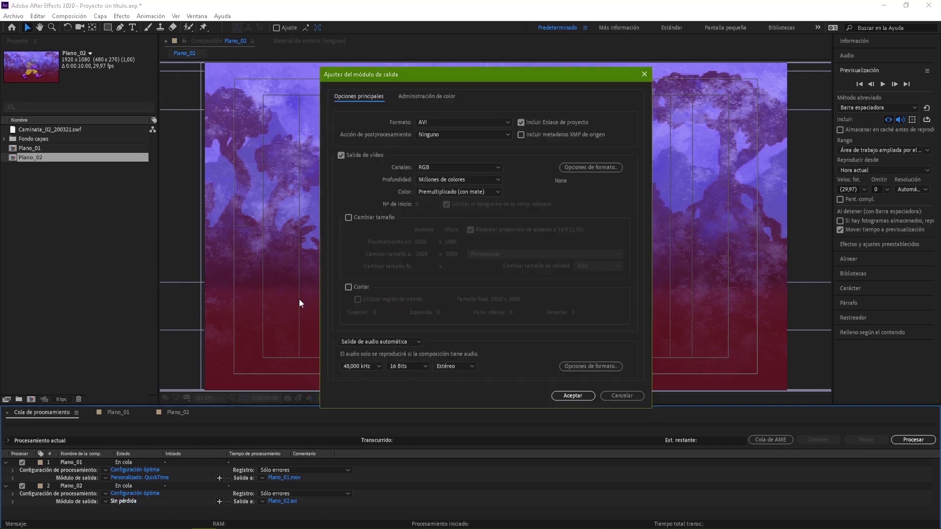
click(439, 122)
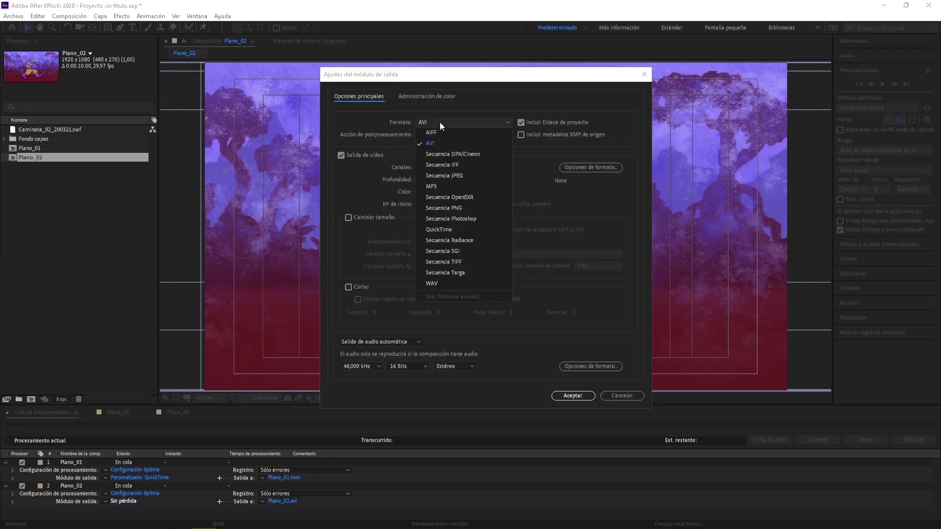
click(453, 229)
click(395, 343)
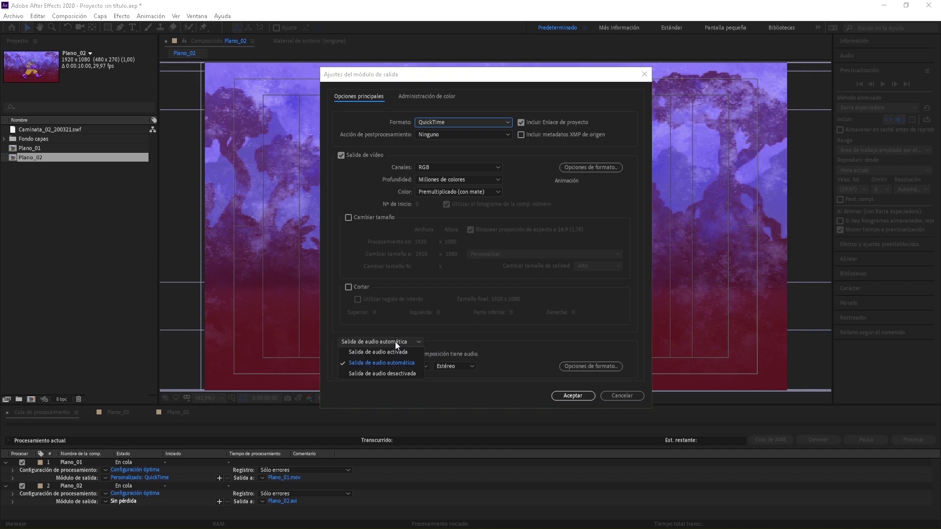
click(388, 372)
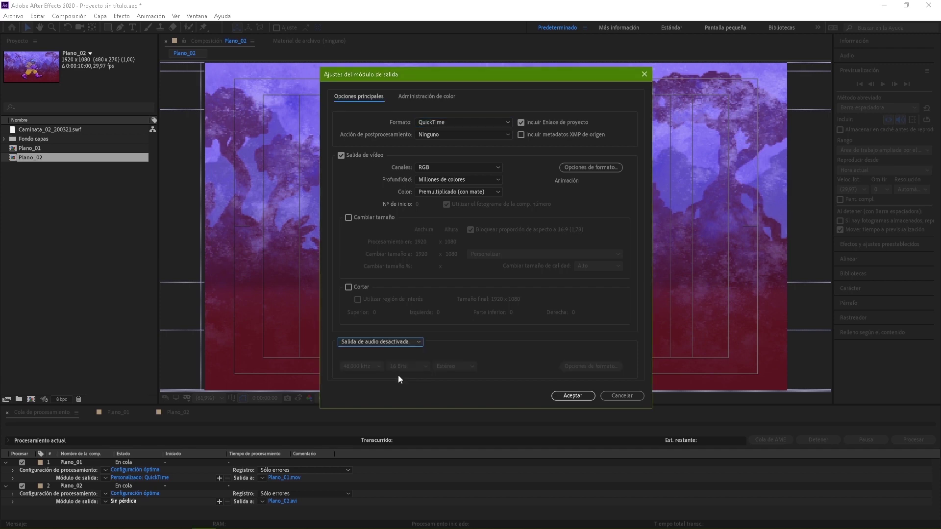
click(573, 395)
- Set Plano_02's output file to Plano_02.mov in the Recursos_EjemploCaminata folder and start rendering the queue
click(285, 501)
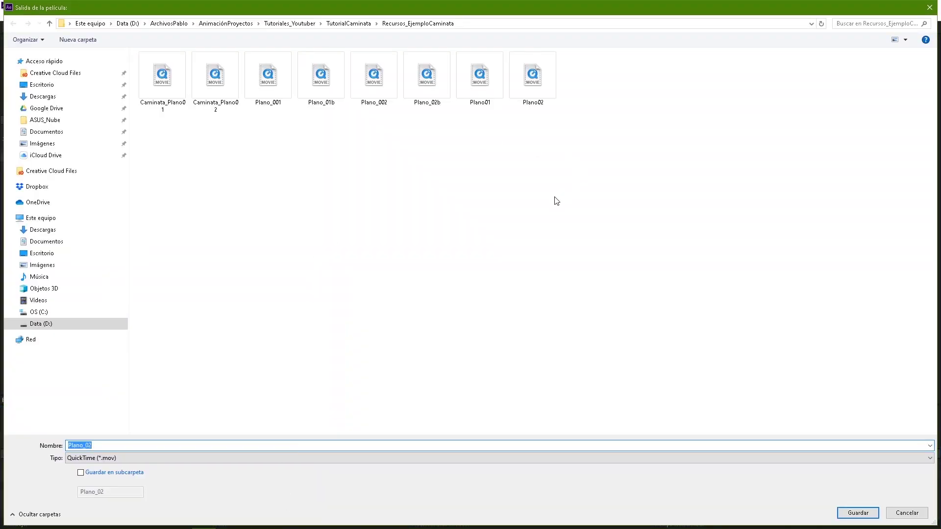
click(858, 512)
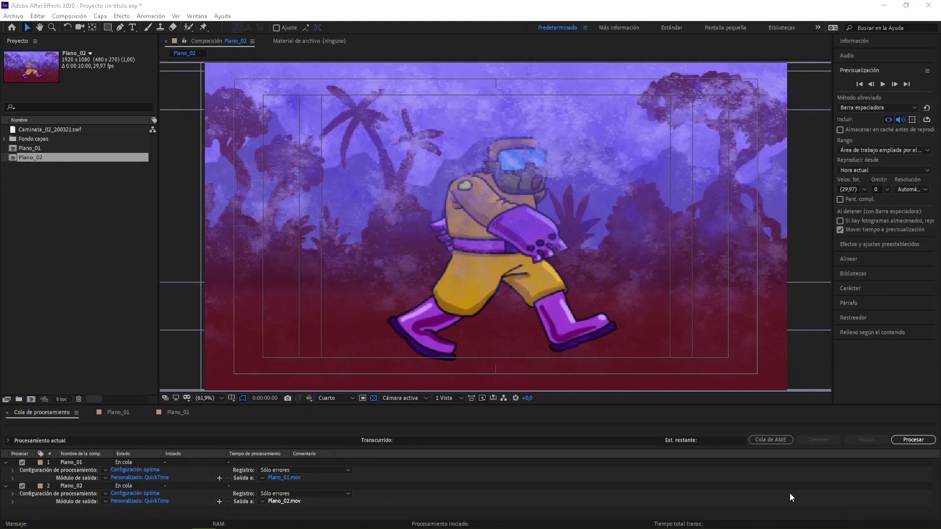
click(754, 463)
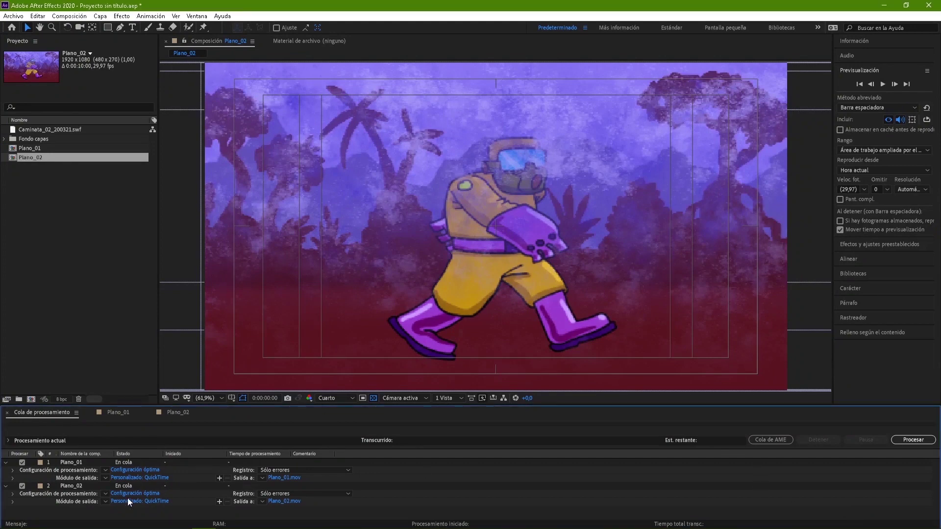
click(911, 441)
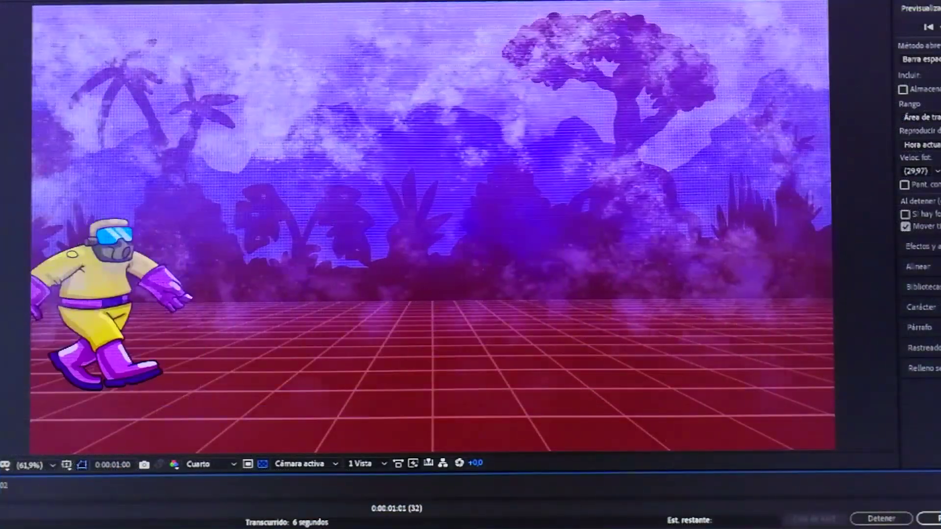